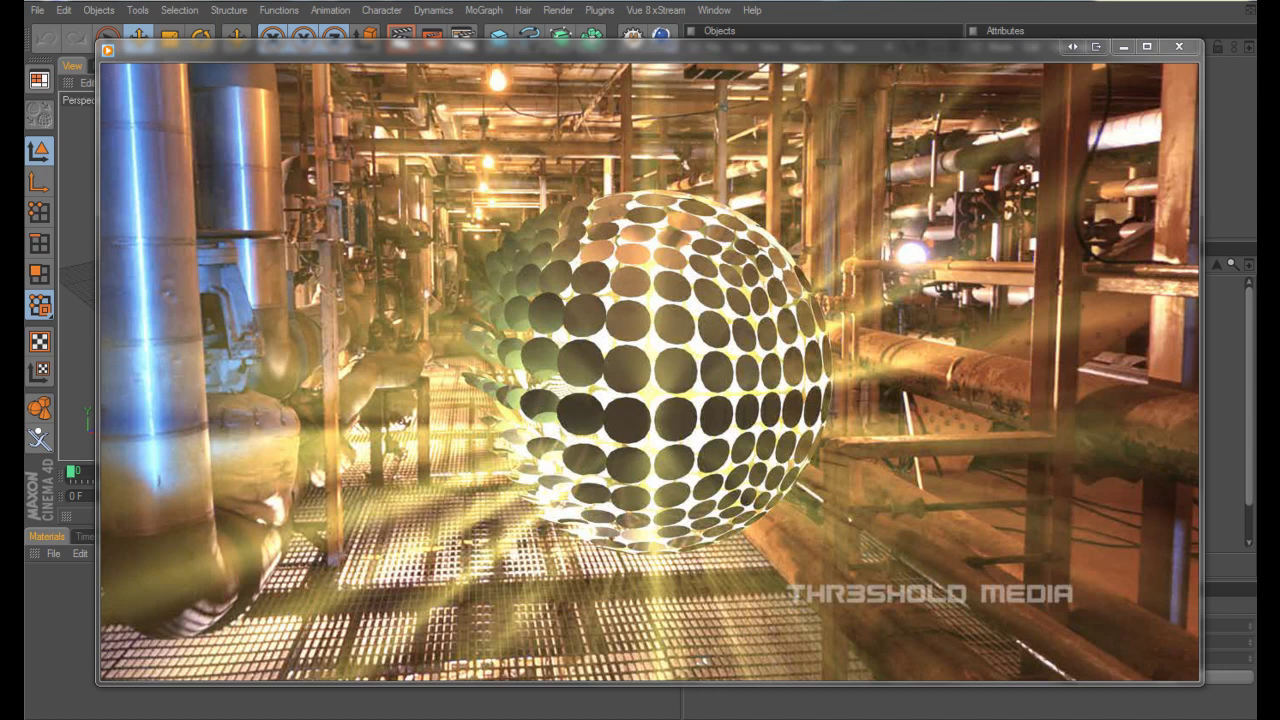
# Step: Play the Fracture_Movie clip and scrub forward to about 00:02 of its 00:10 length
pyautogui.moveTo(622, 643)
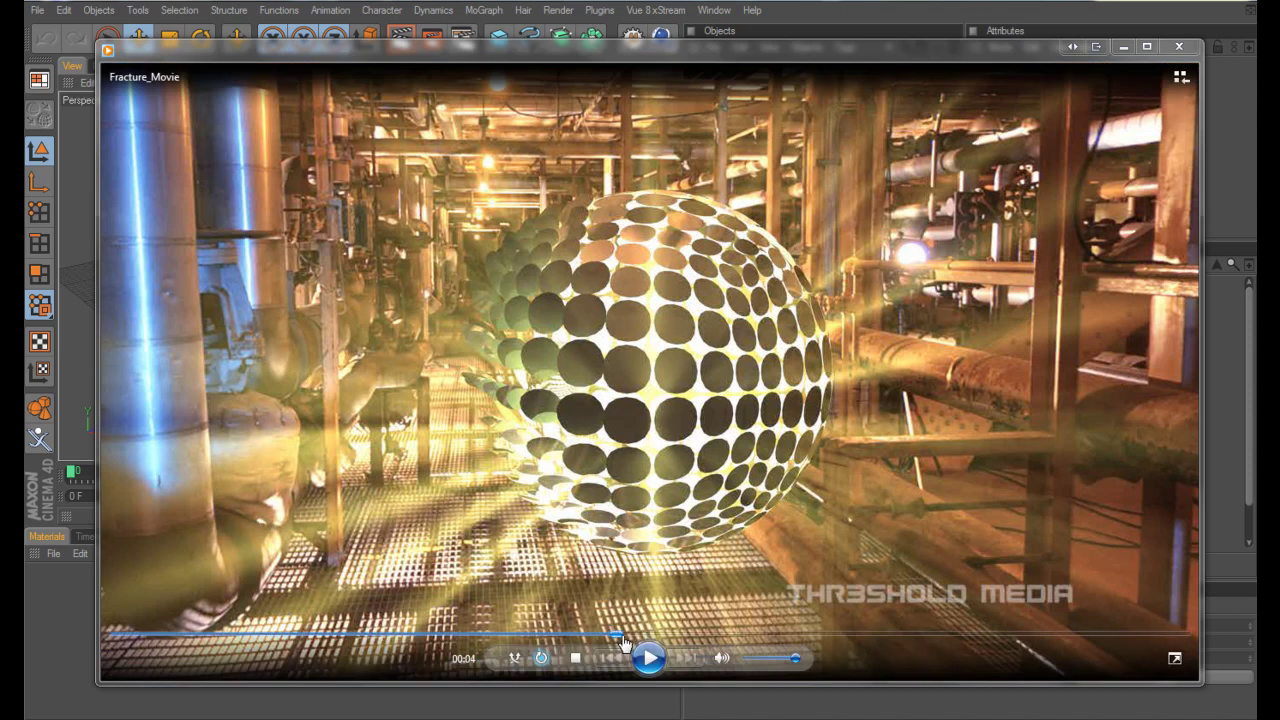
pyautogui.click(648, 657)
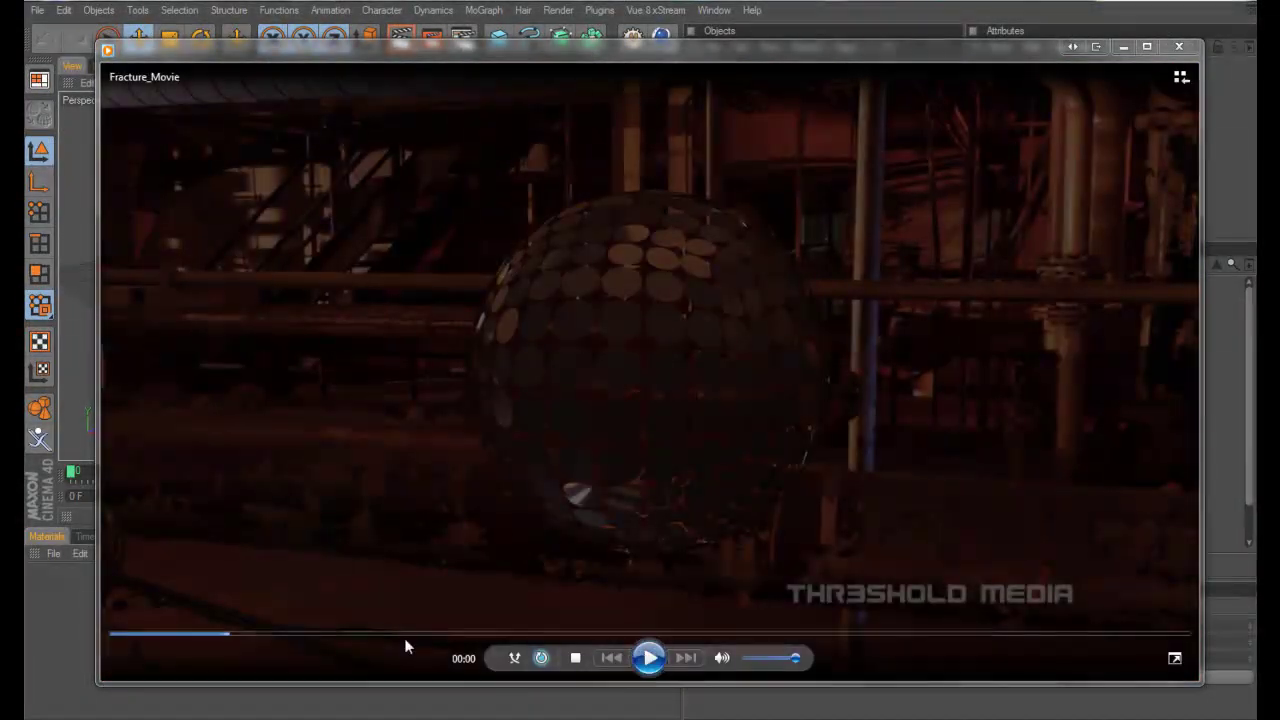
pyautogui.moveTo(228, 647); pyautogui.dragTo(318, 645)
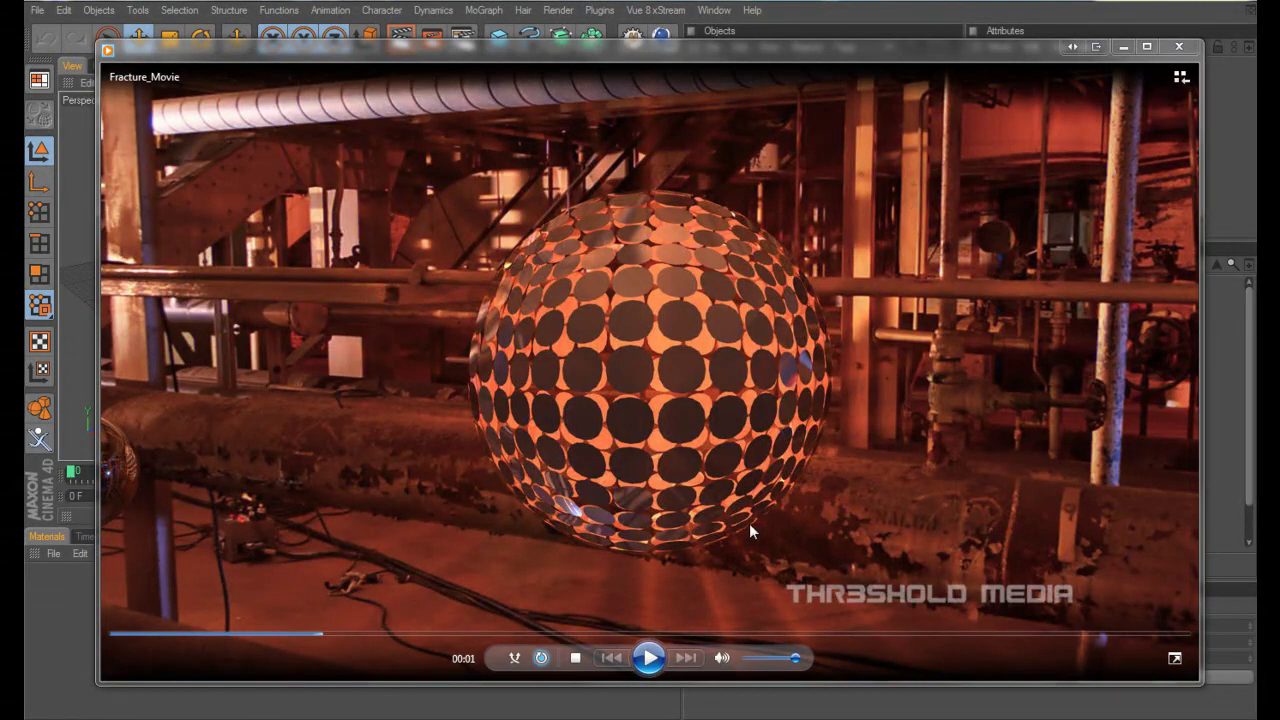
pyautogui.click(336, 636)
pyautogui.moveTo(336, 636)
pyautogui.mouseDown()
pyautogui.moveTo(494, 637)
pyautogui.moveTo(227, 638)
pyautogui.moveTo(345, 637)
pyautogui.mouseUp()
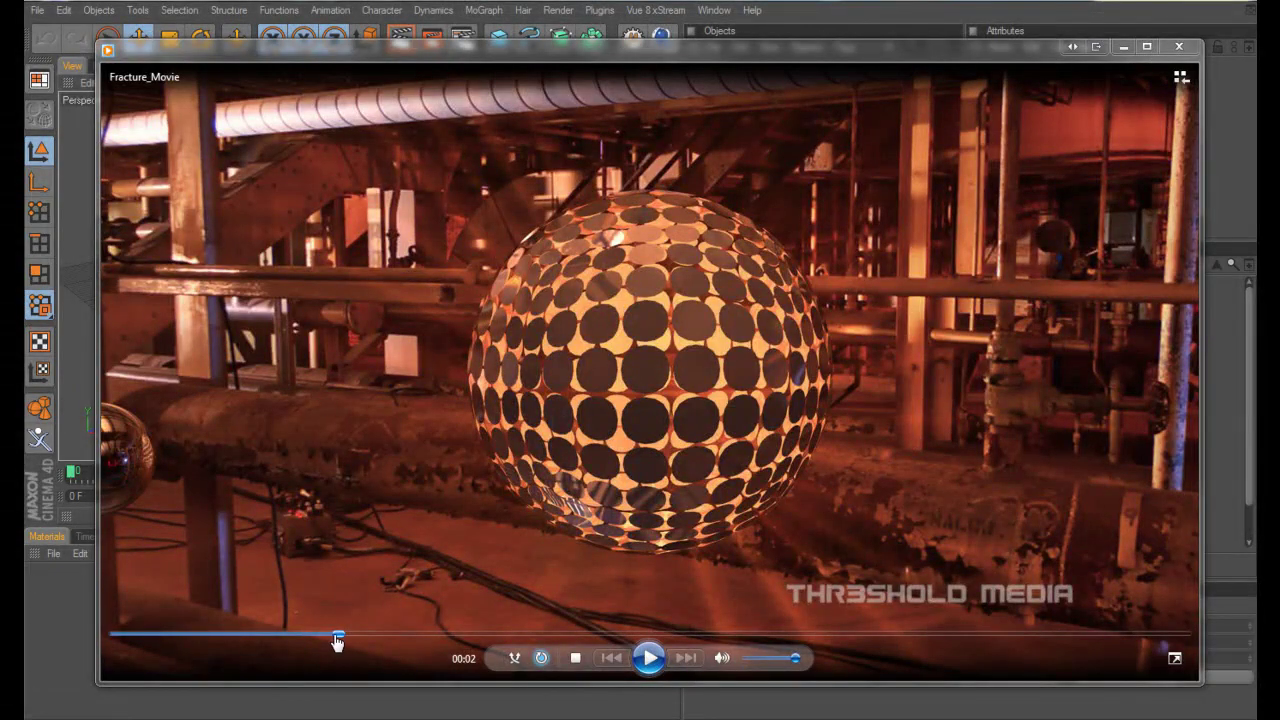
# Step: Pause, replay and seek through parts of the movie, then drag the player aside to the right
pyautogui.click(370, 637)
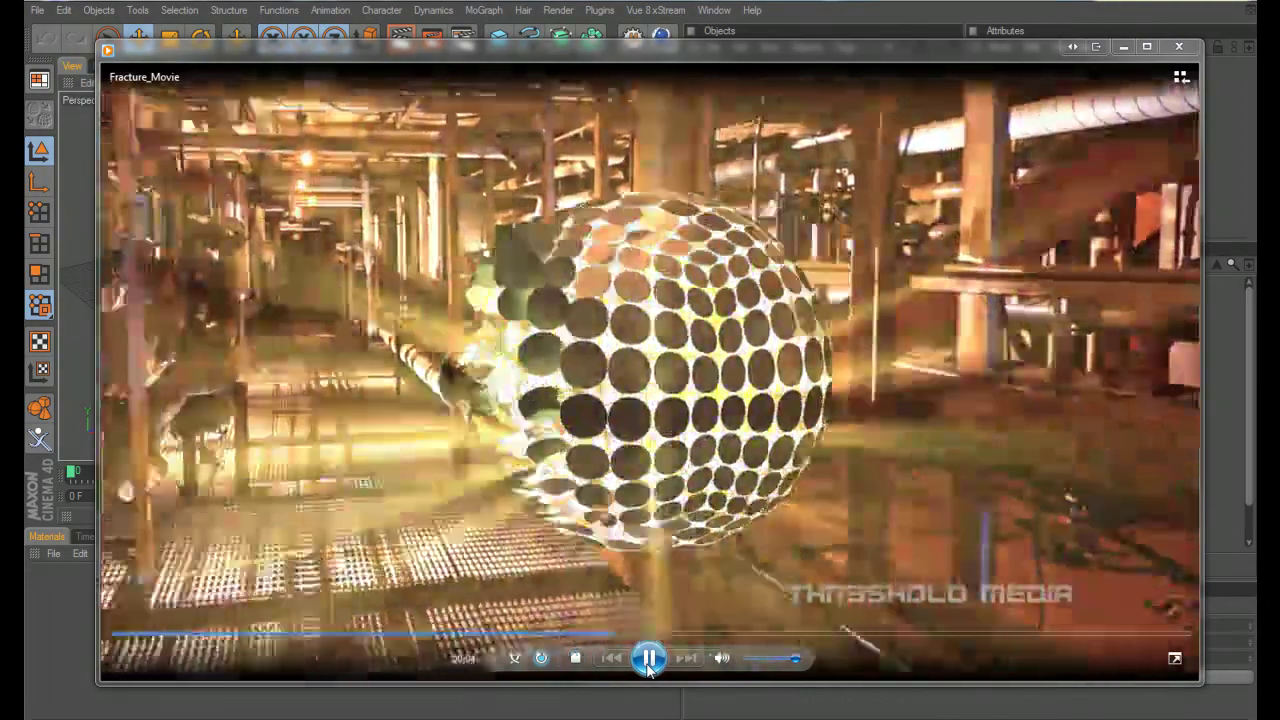
pyautogui.click(648, 660)
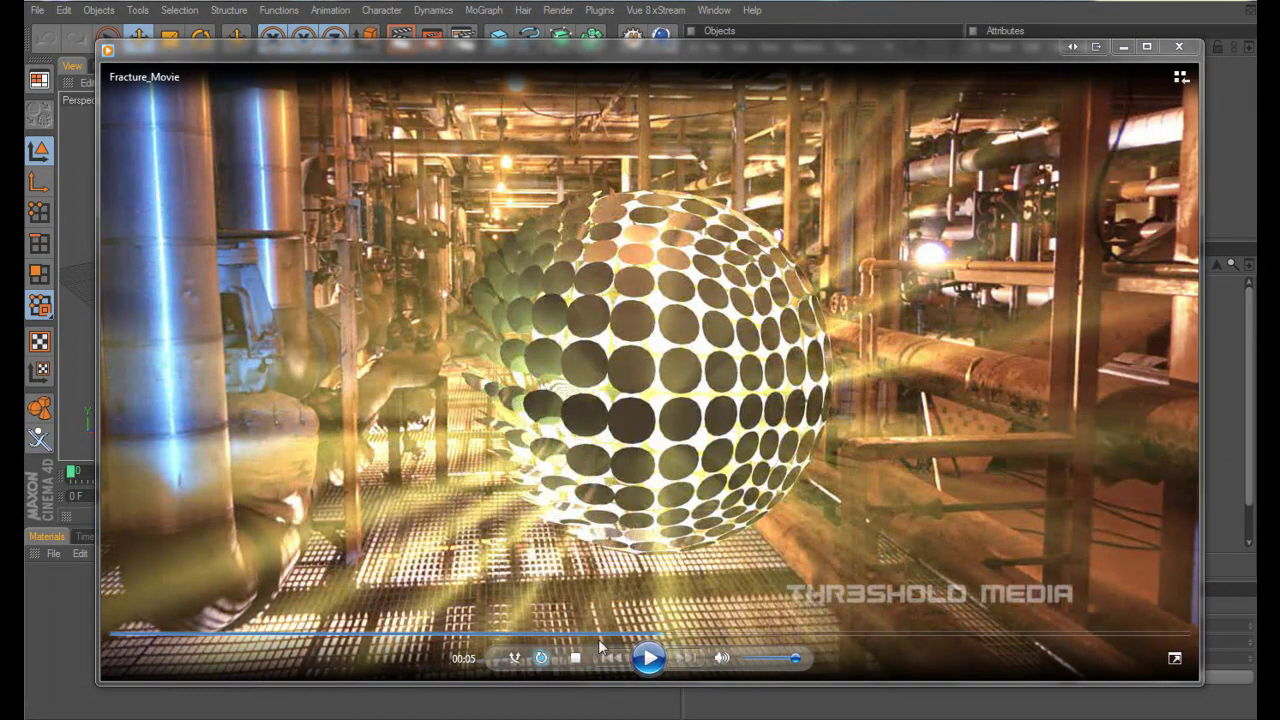
pyautogui.click(646, 660)
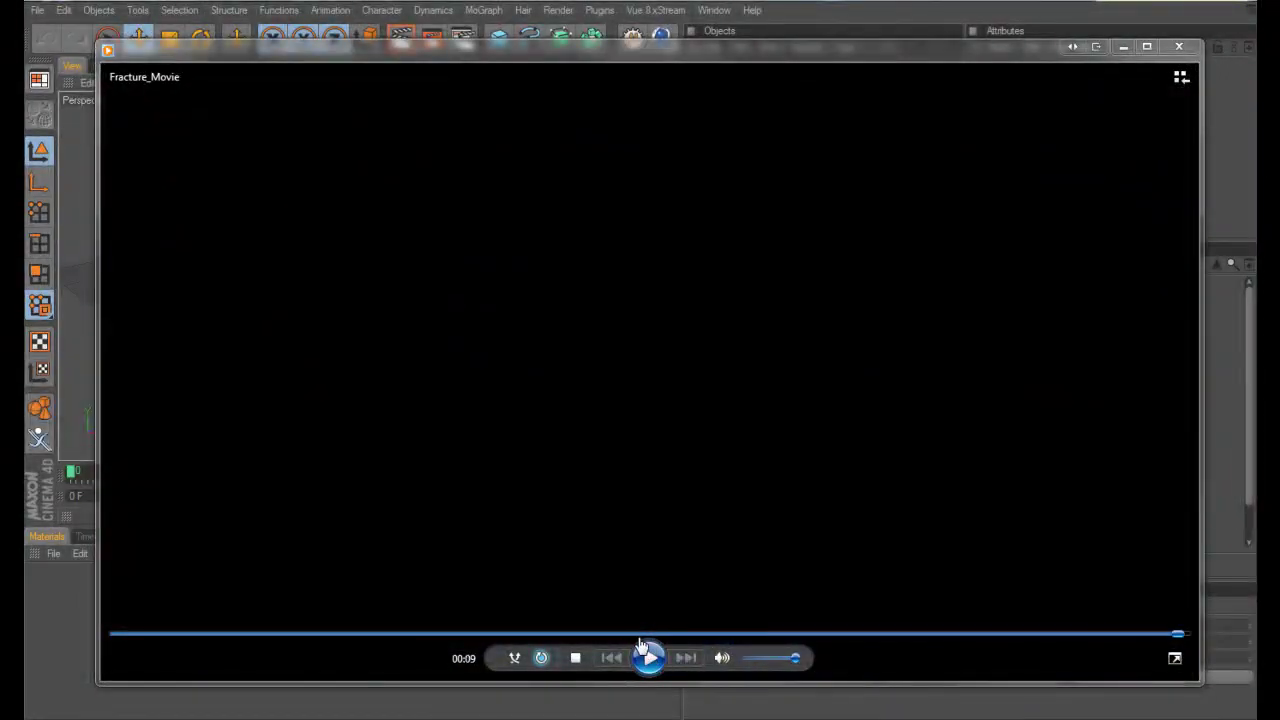
pyautogui.click(648, 657)
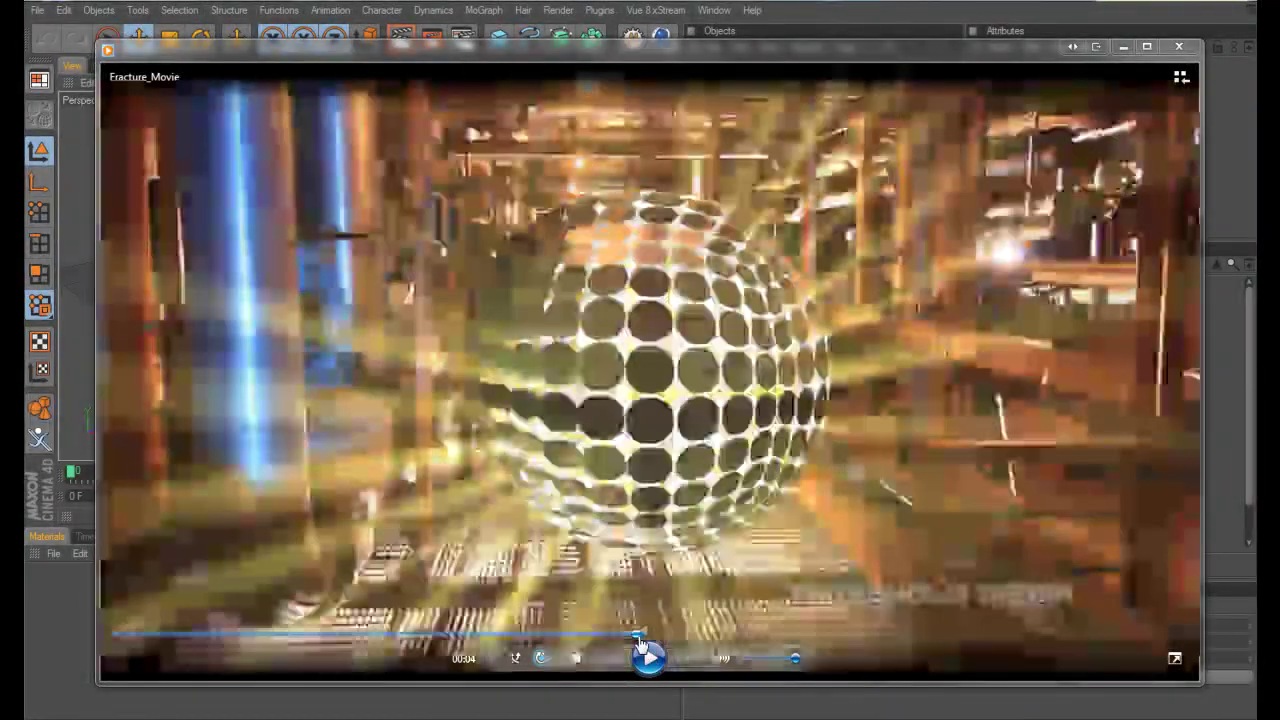
pyautogui.click(449, 640)
pyautogui.click(378, 635)
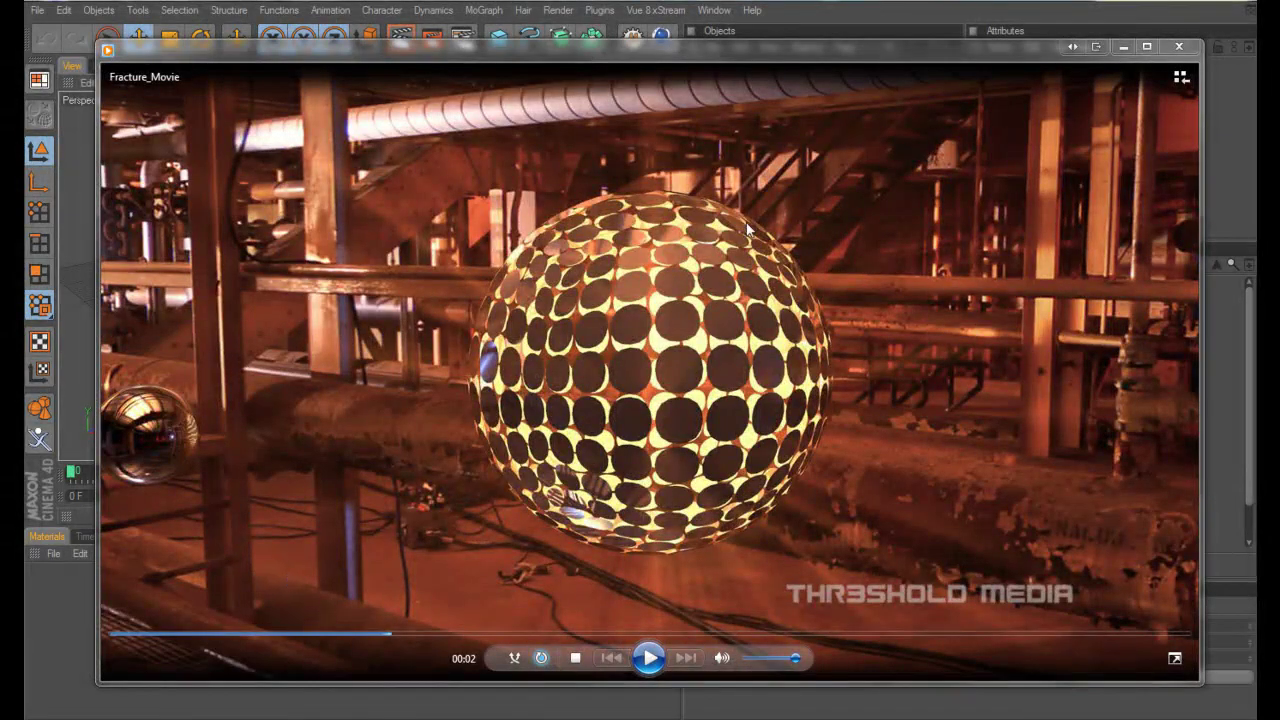
pyautogui.moveTo(996, 60); pyautogui.dragTo(1279, 136)
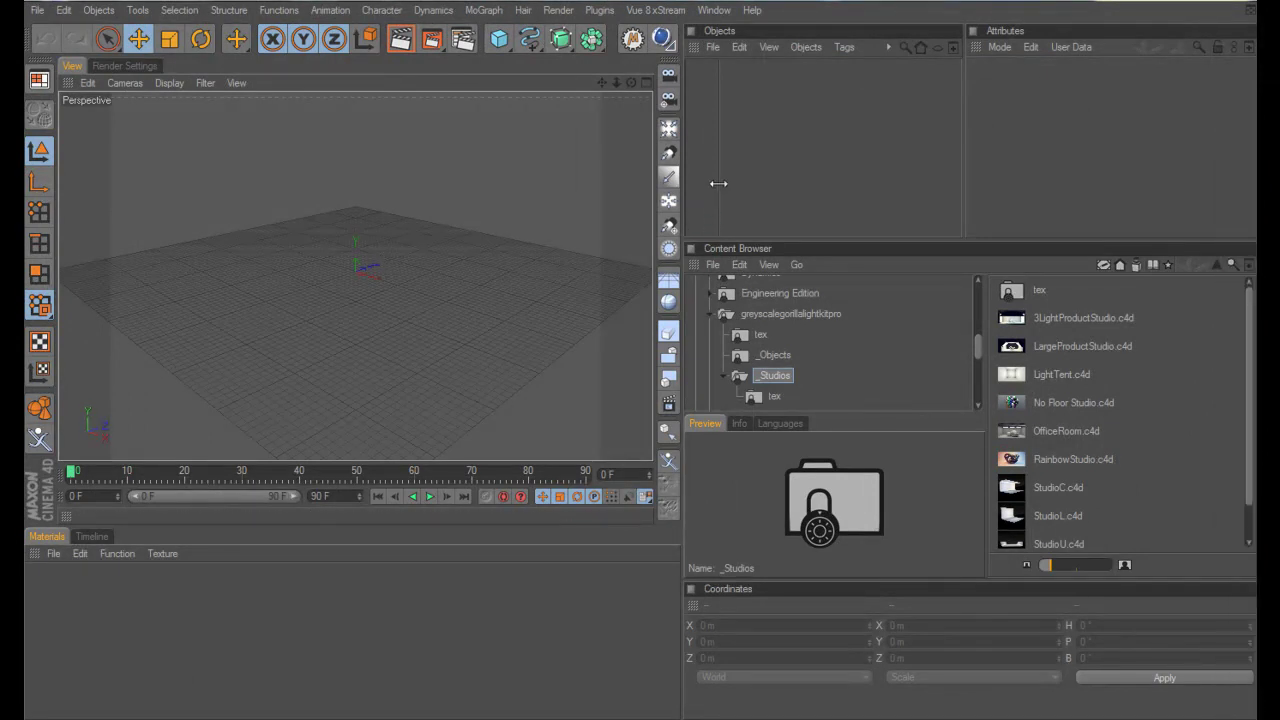
# Step: Add a Sphere with 25 segments and convert it to an editable polygon object
pyautogui.moveTo(718, 183); pyautogui.dragTo(777, 184)
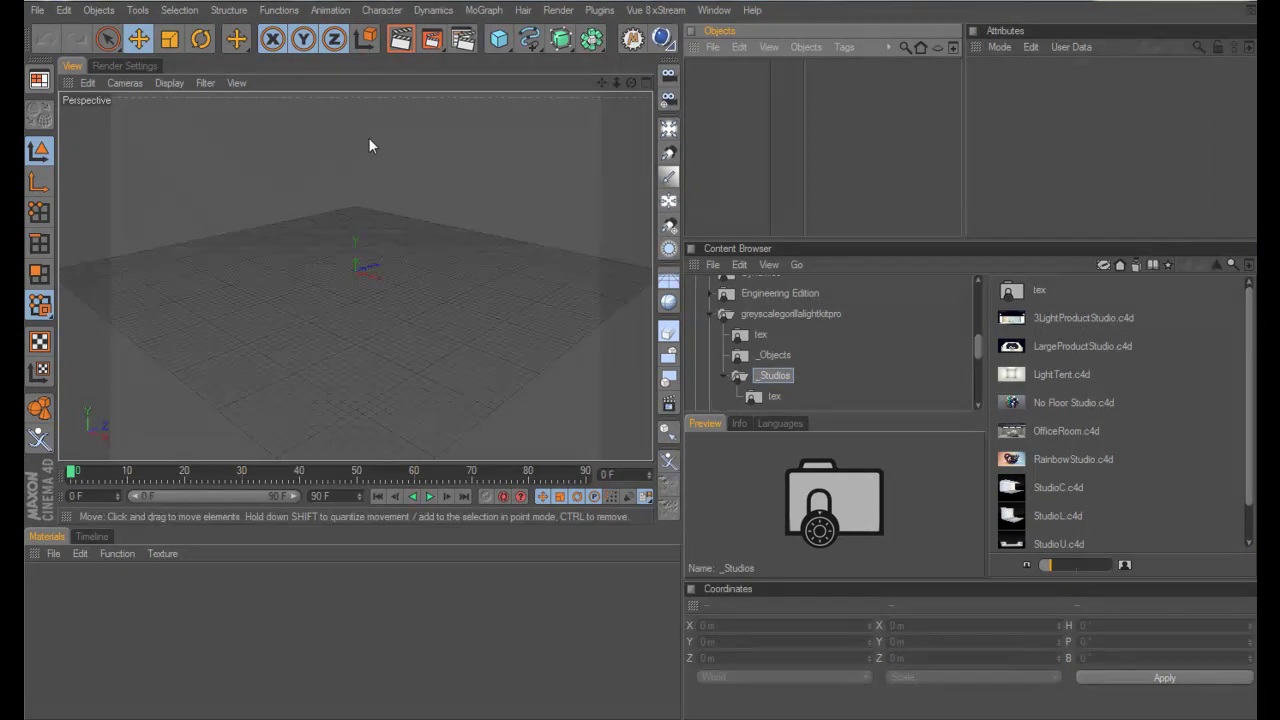
pyautogui.click(499, 42)
pyautogui.click(640, 58)
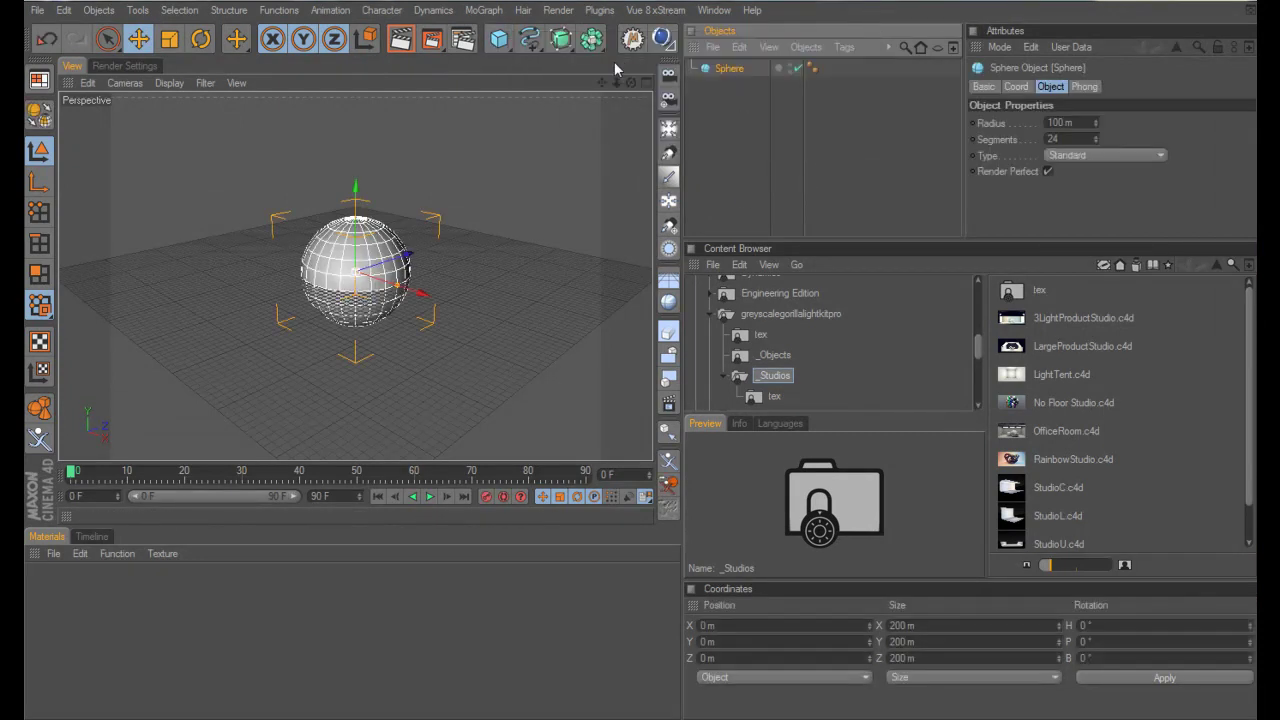
pyautogui.scroll(2, 375, 316)
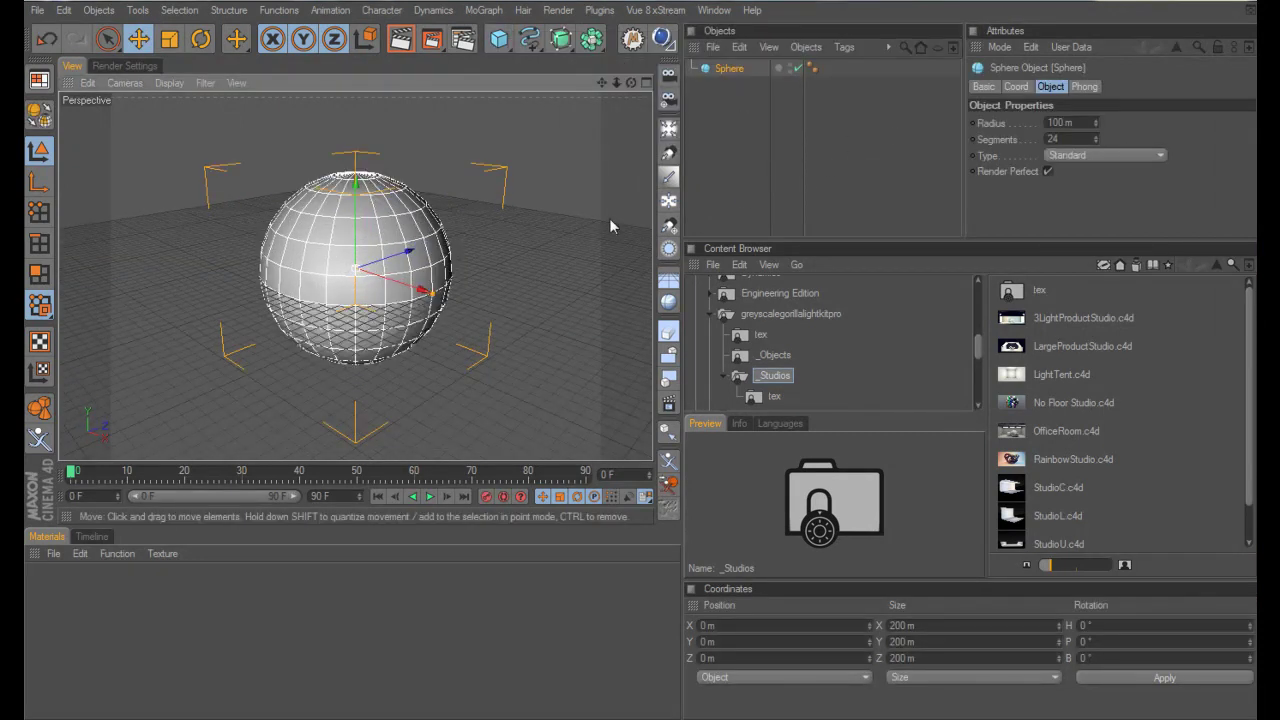
pyautogui.click(1096, 143)
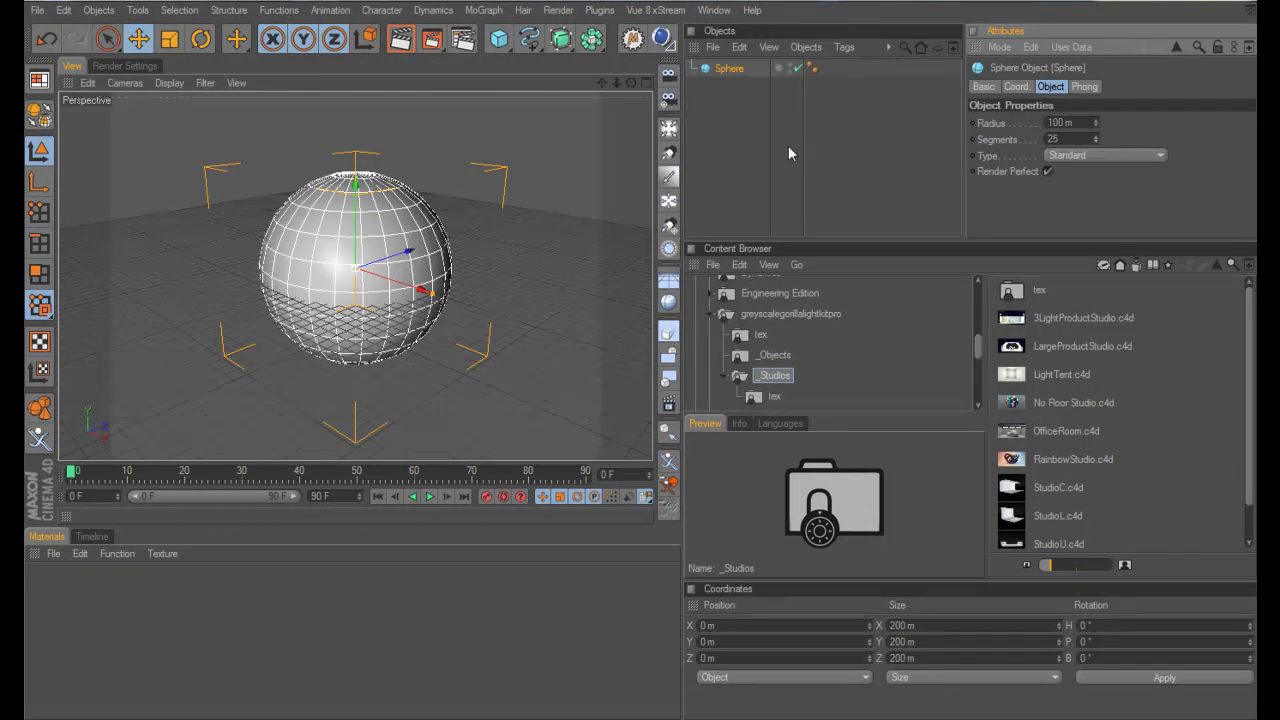
pyautogui.click(731, 72)
pyautogui.press('c')
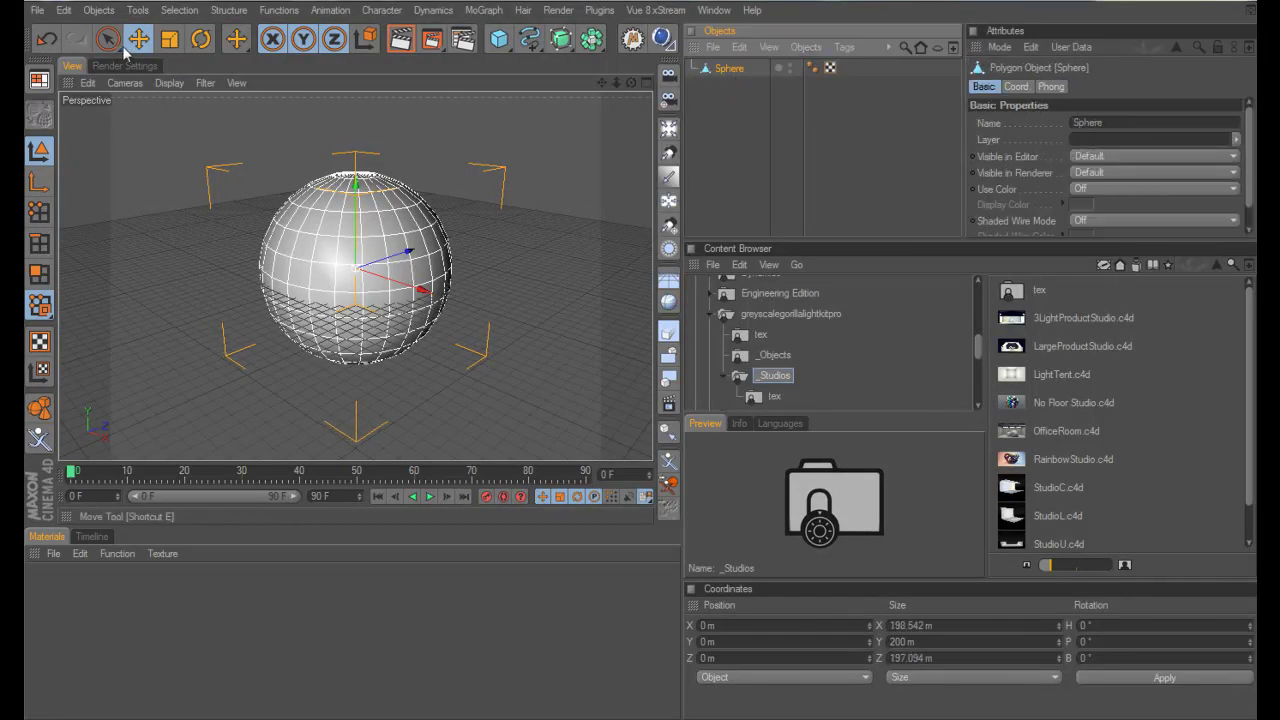
# Step: In Polygon mode, rectangle-select every sphere polygon with Only Select Visible turned off
pyautogui.click(40, 274)
pyautogui.moveTo(116, 52); pyautogui.dragTo(153, 54)
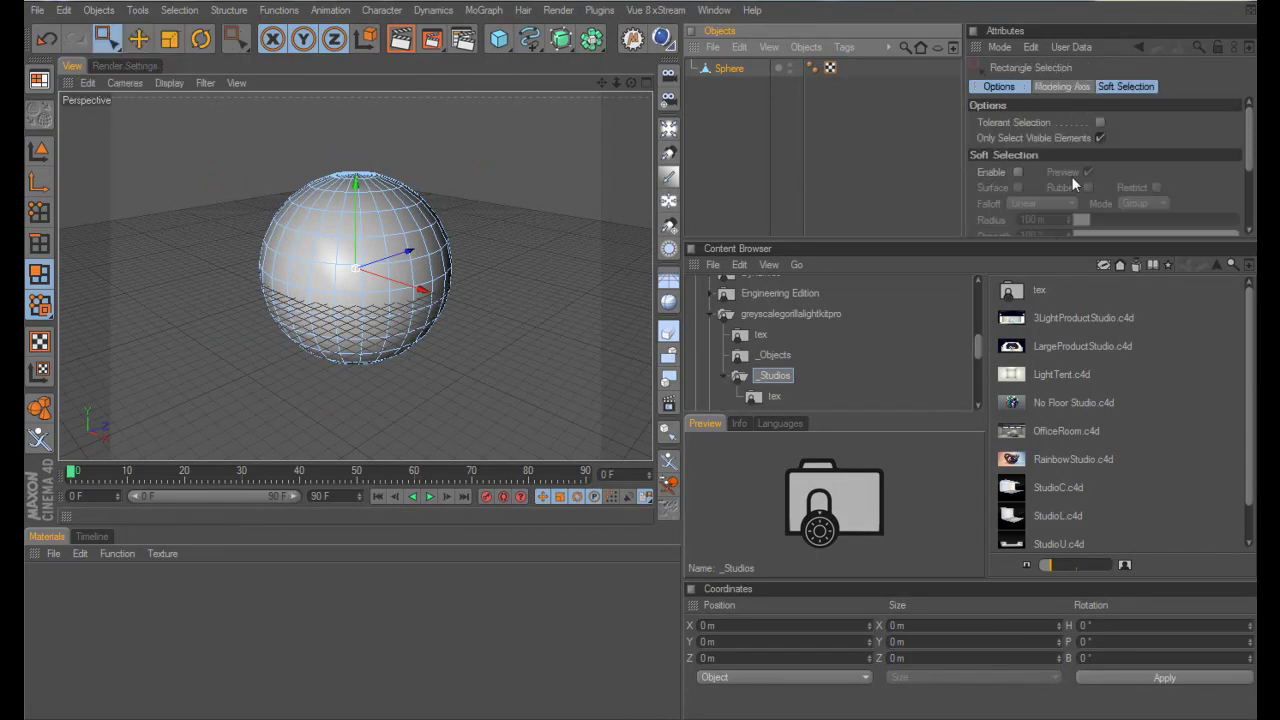
pyautogui.click(1100, 138)
pyautogui.moveTo(224, 148); pyautogui.dragTo(484, 384)
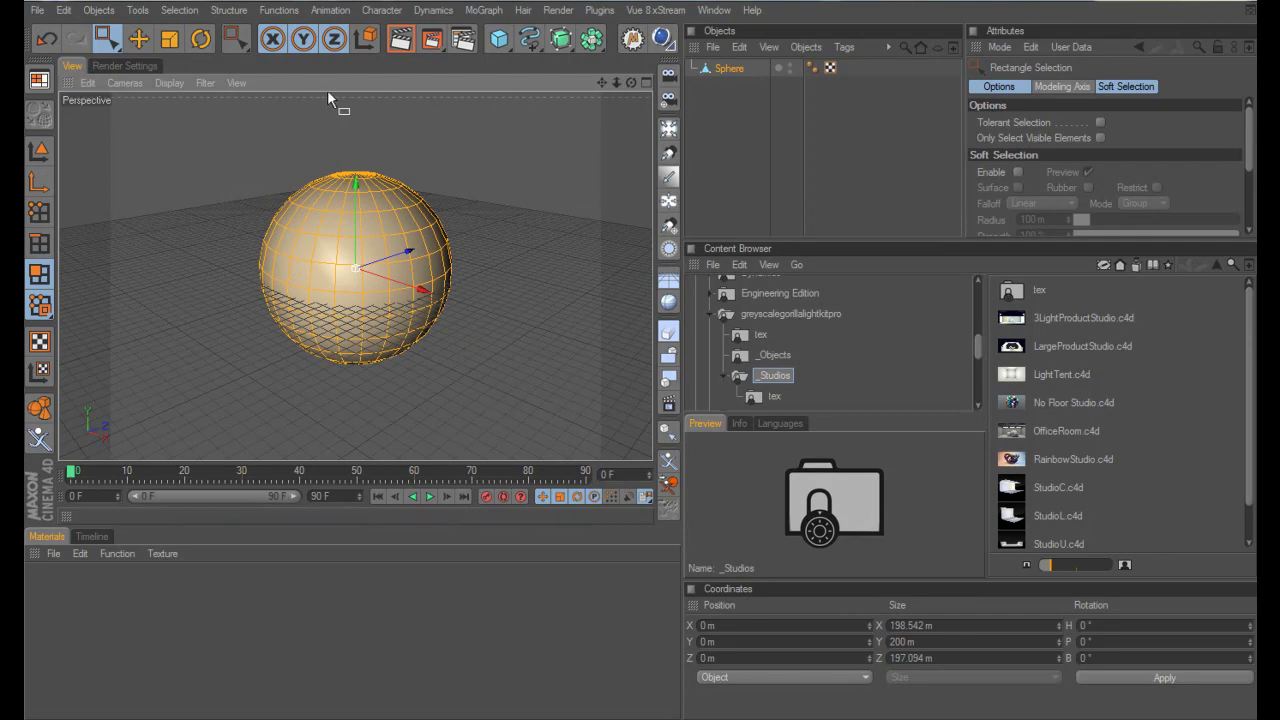
# Step: Disconnect the selected polygons with Preserve Groups unchecked
pyautogui.click(279, 12)
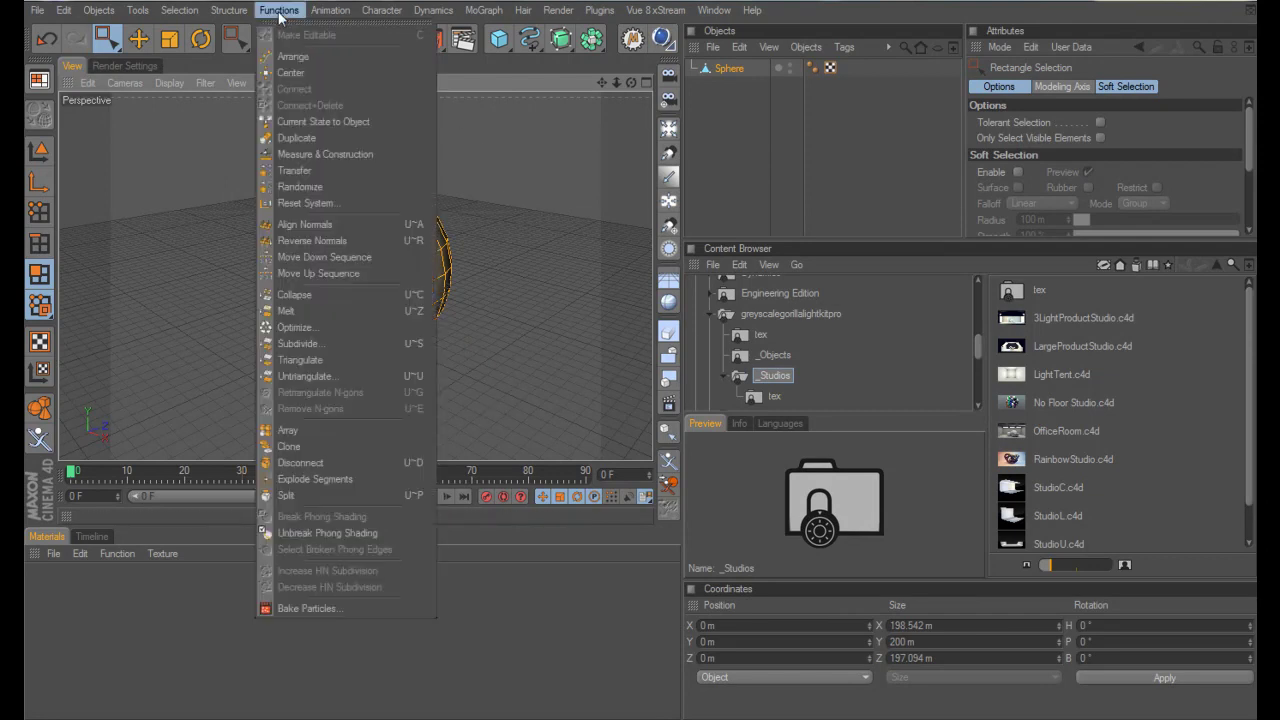
pyautogui.click(316, 463)
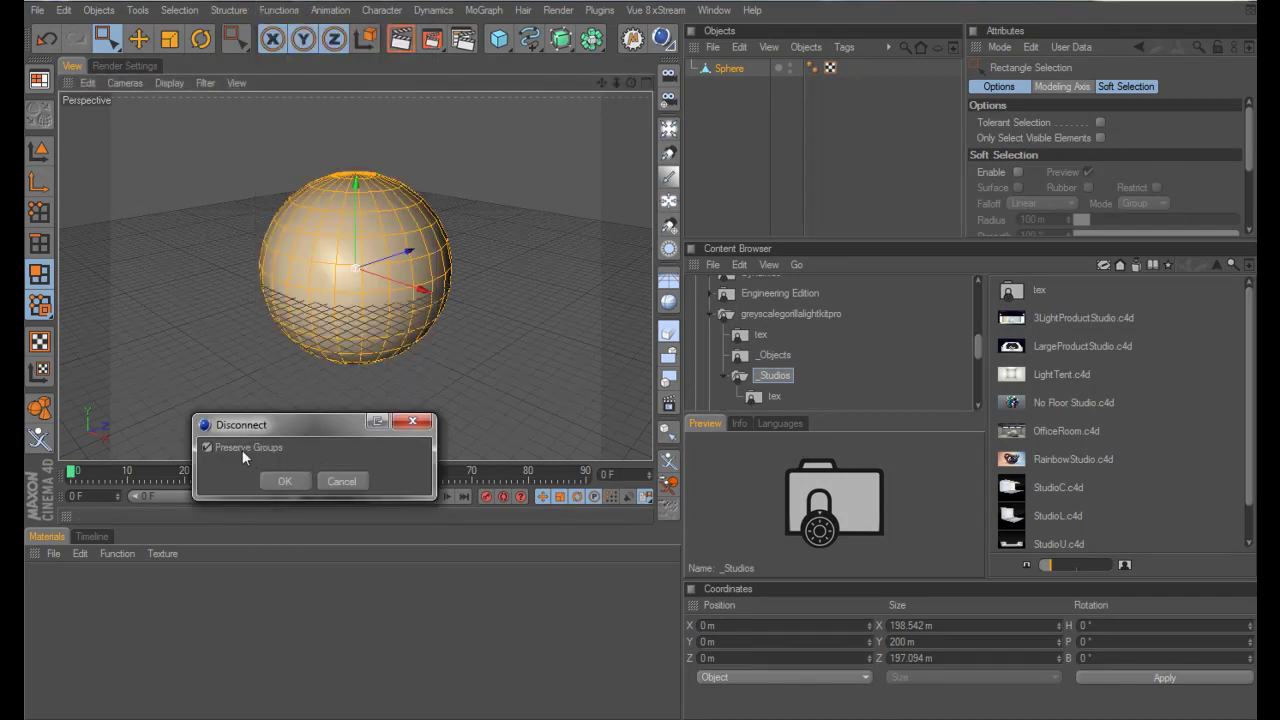
pyautogui.click(340, 482)
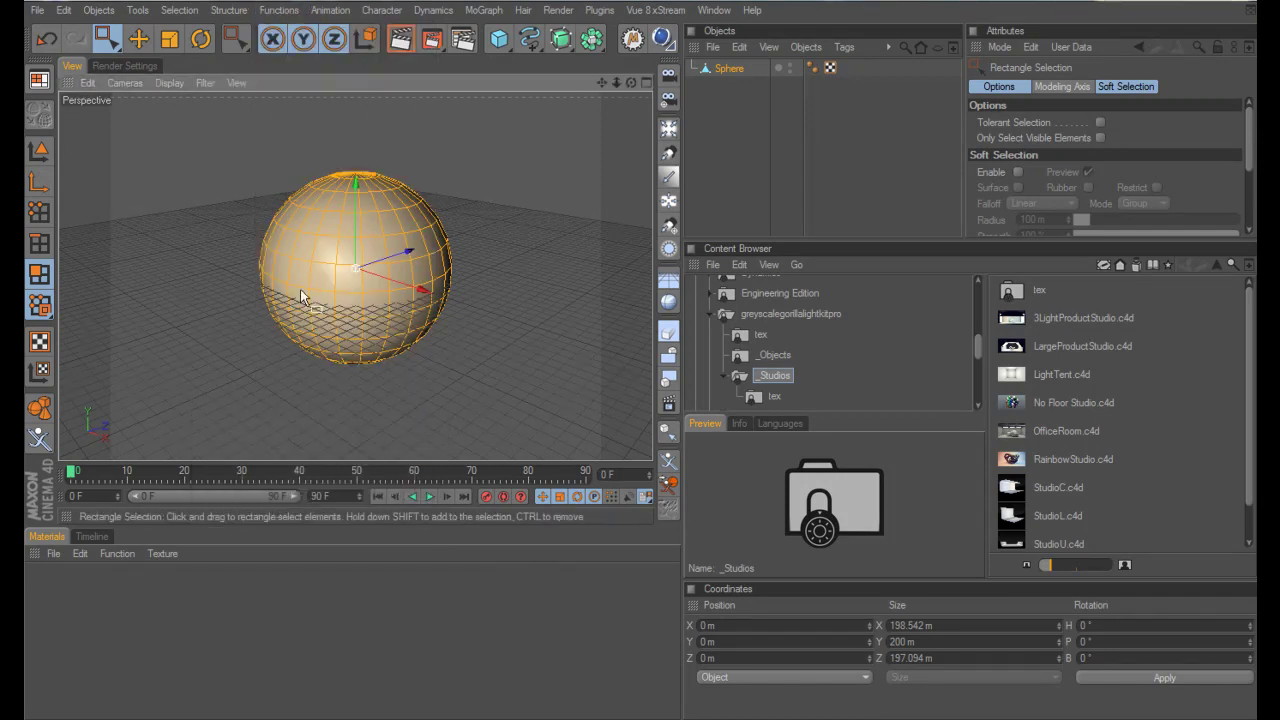
pyautogui.click(280, 10)
pyautogui.click(312, 479)
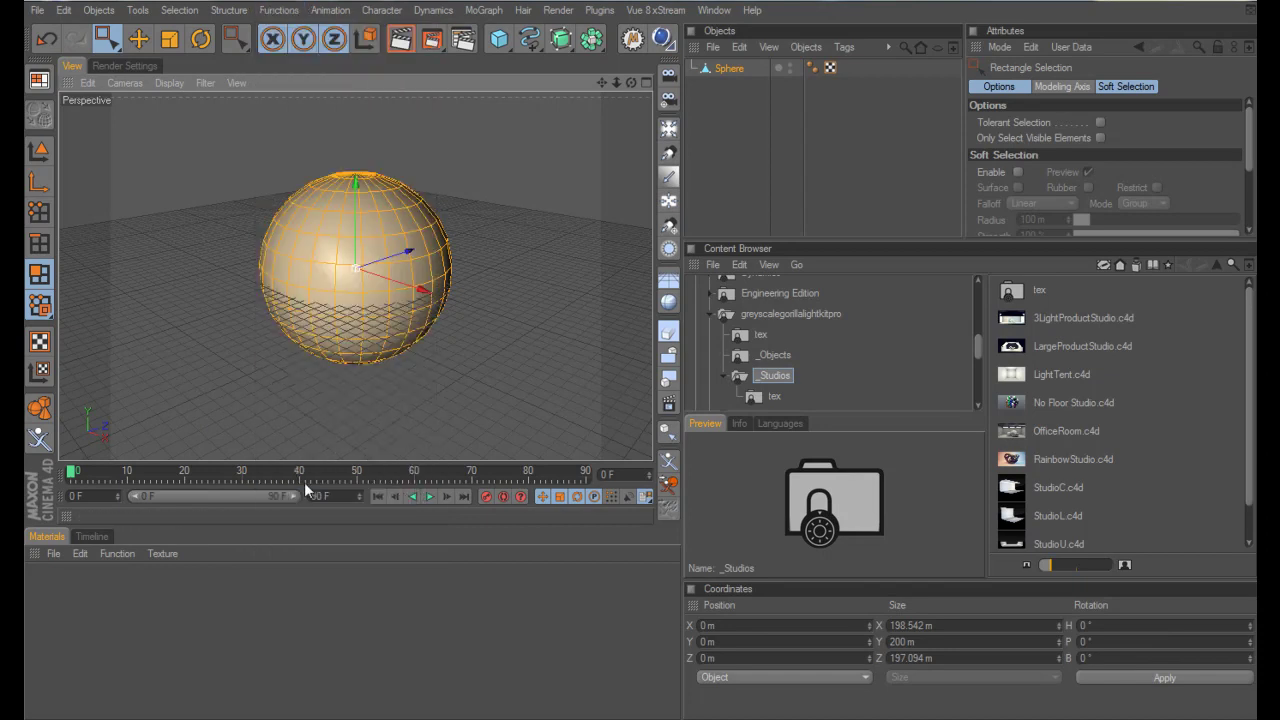
pyautogui.click(280, 10)
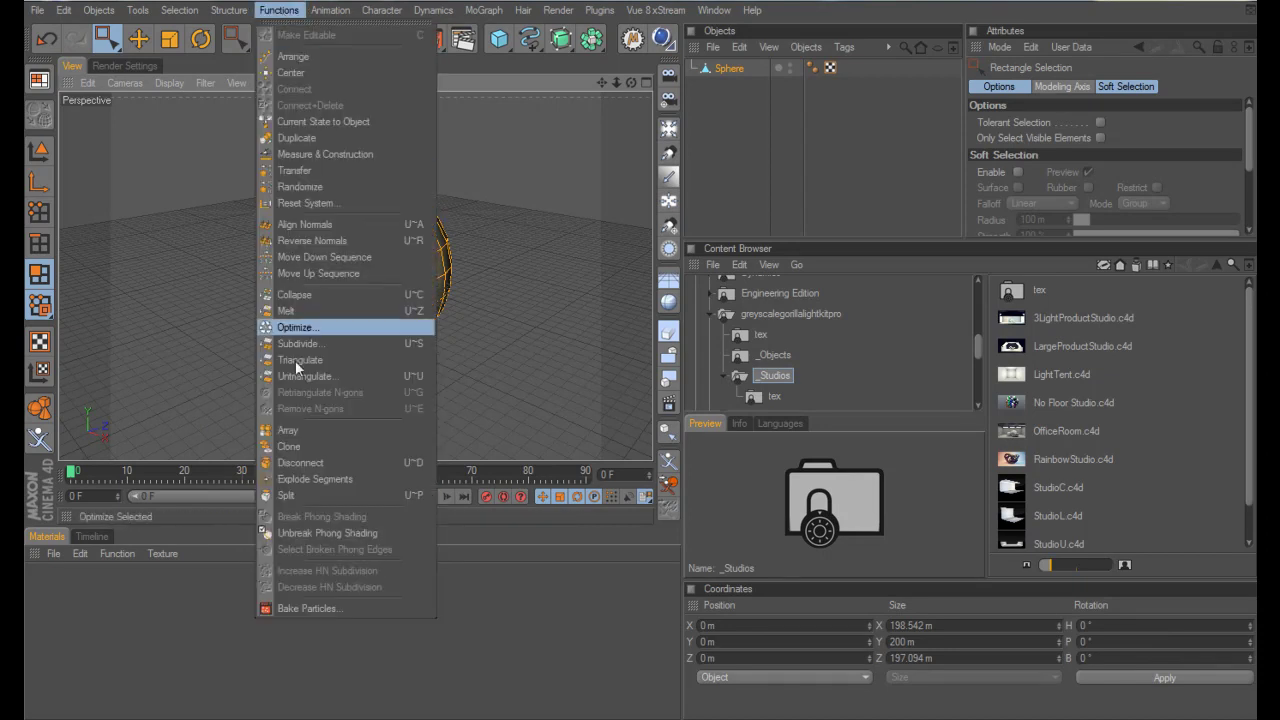
pyautogui.click(298, 464)
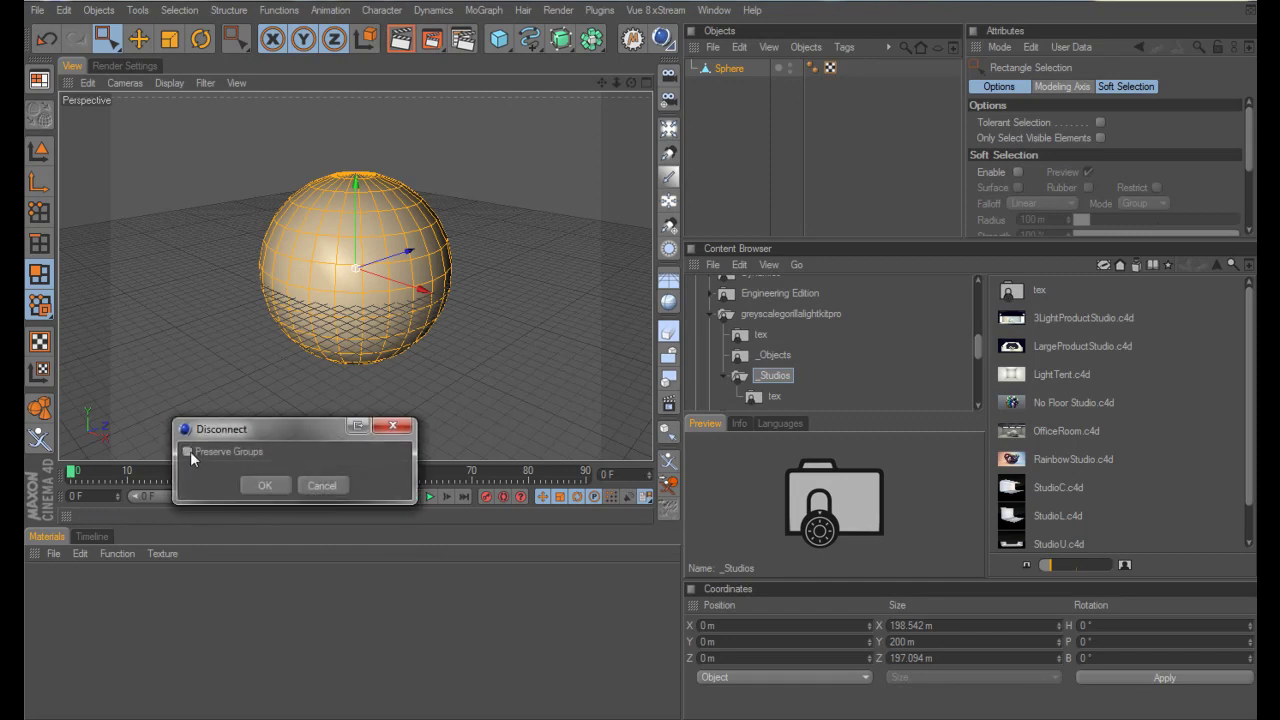
pyautogui.click(265, 486)
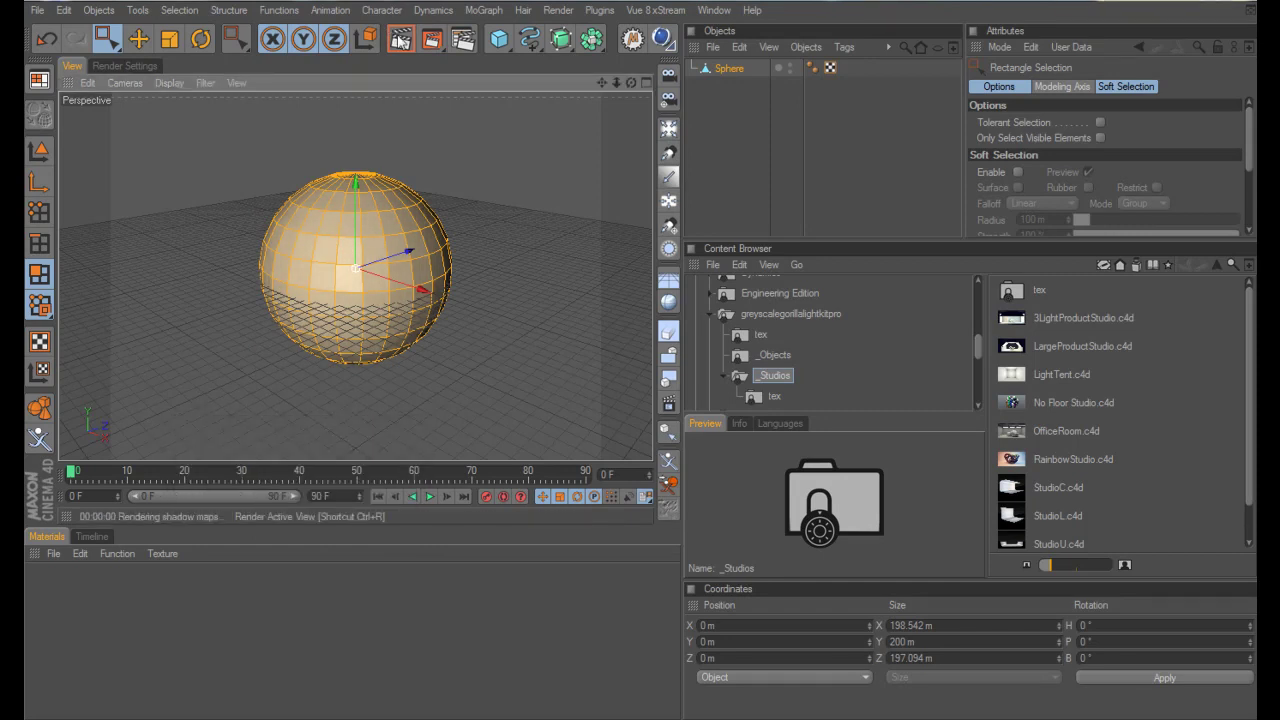
# Step: Render the active view to check the faceted look, then reselect the Sphere
pyautogui.click(400, 39)
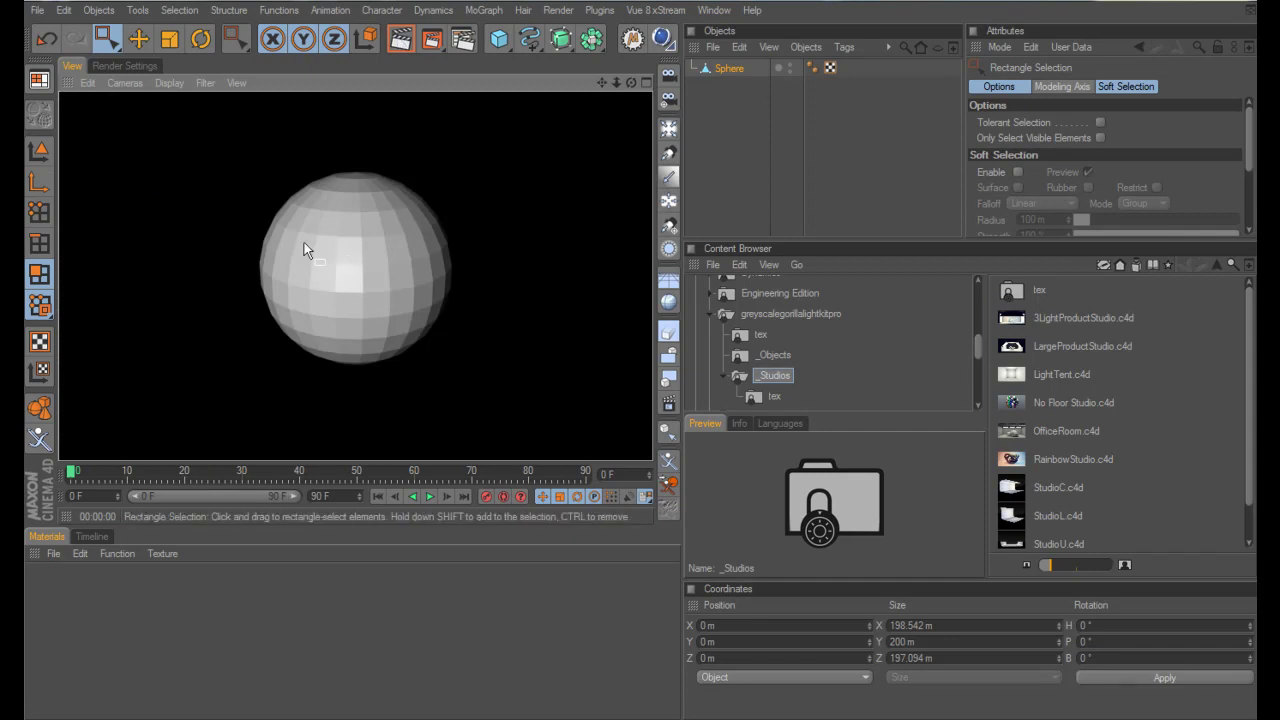
pyautogui.click(722, 69)
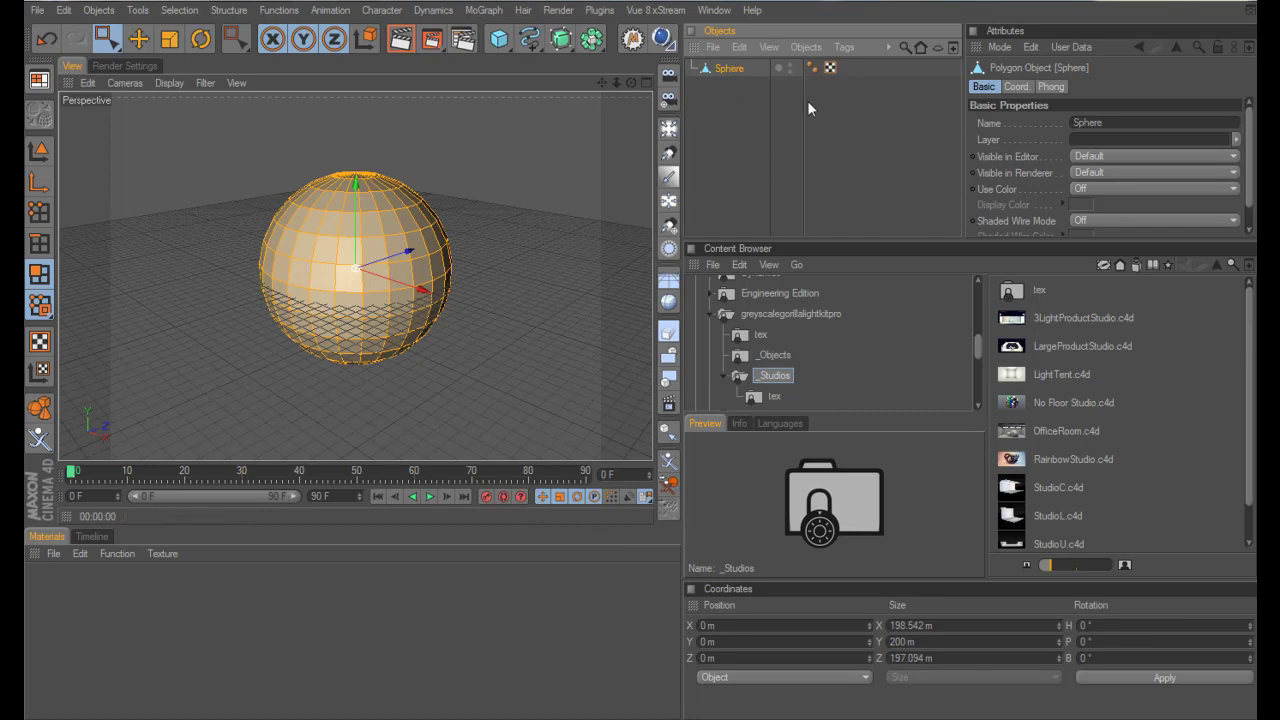
pyautogui.press('Return')
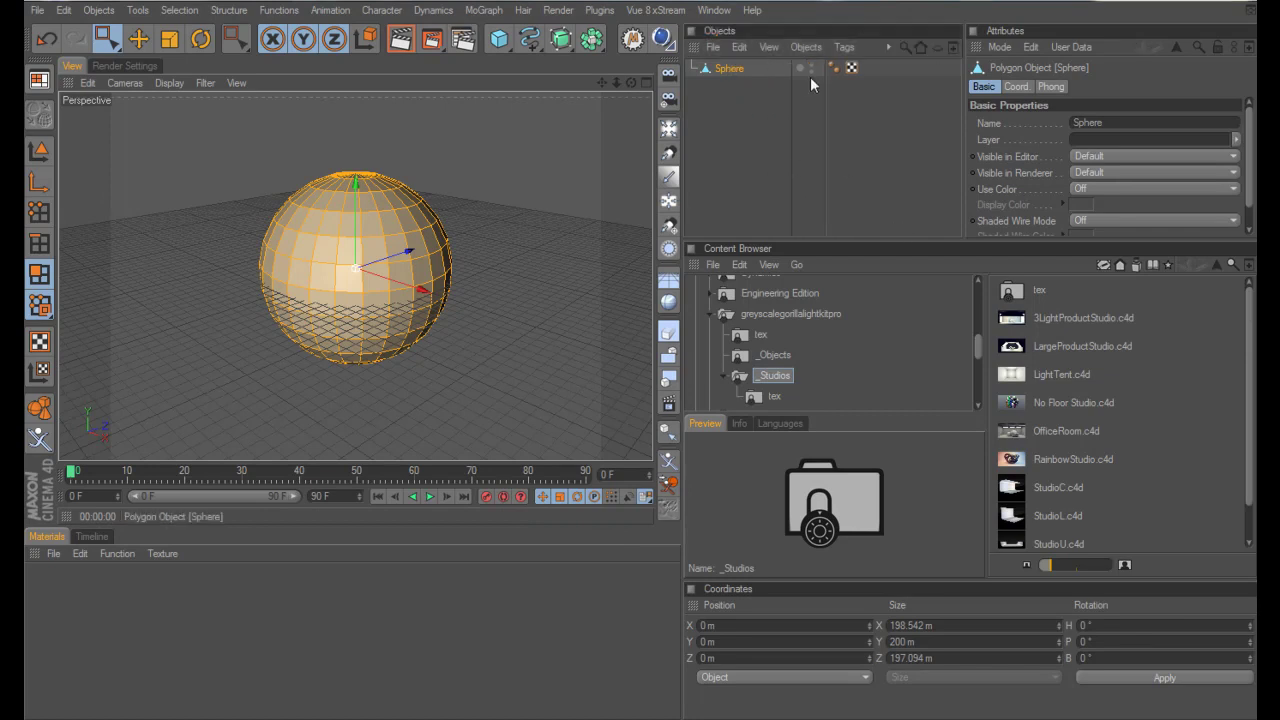
# Step: Add a Fracture object and place the sphere under it
pyautogui.click(480, 11)
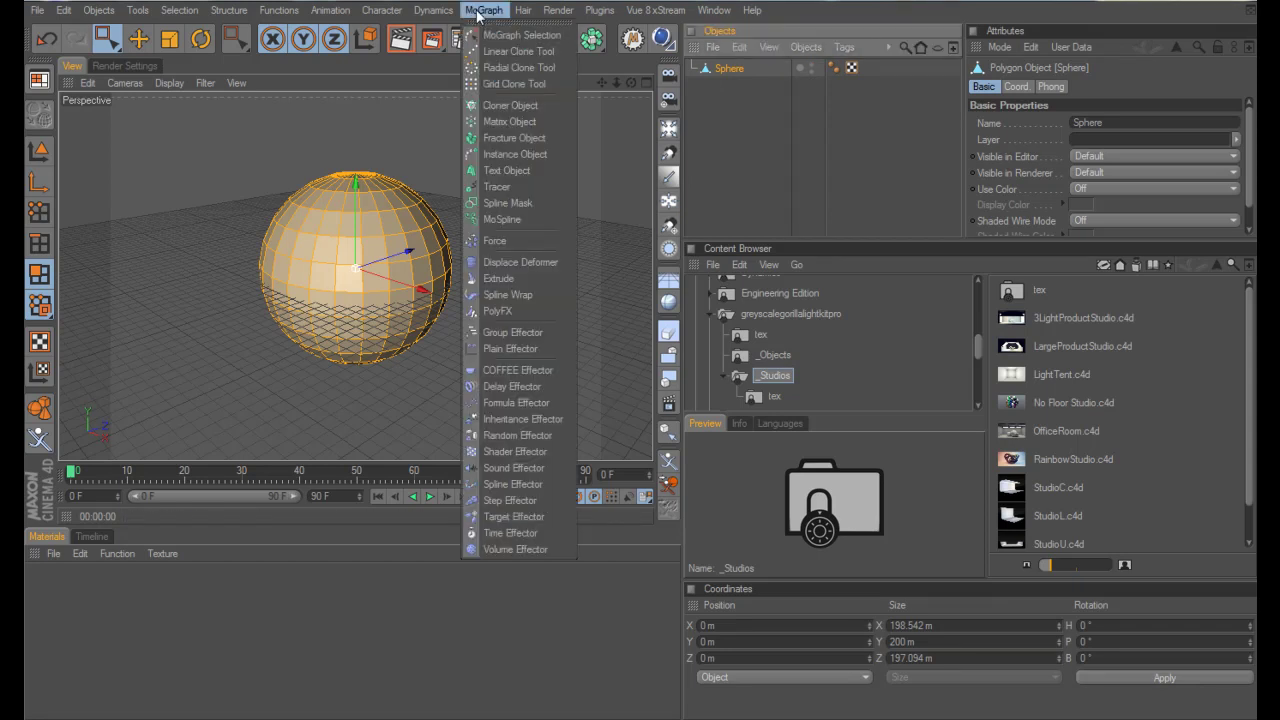
pyautogui.click(502, 137)
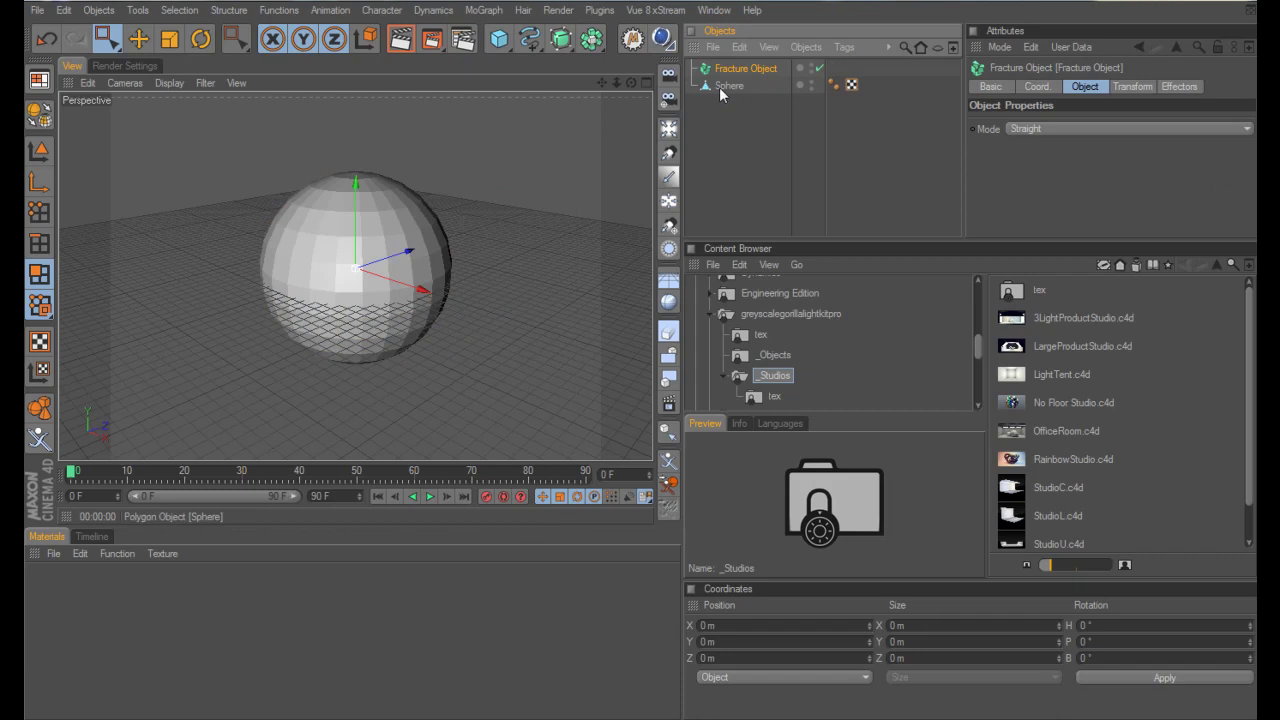
pyautogui.moveTo(720, 86); pyautogui.dragTo(730, 75)
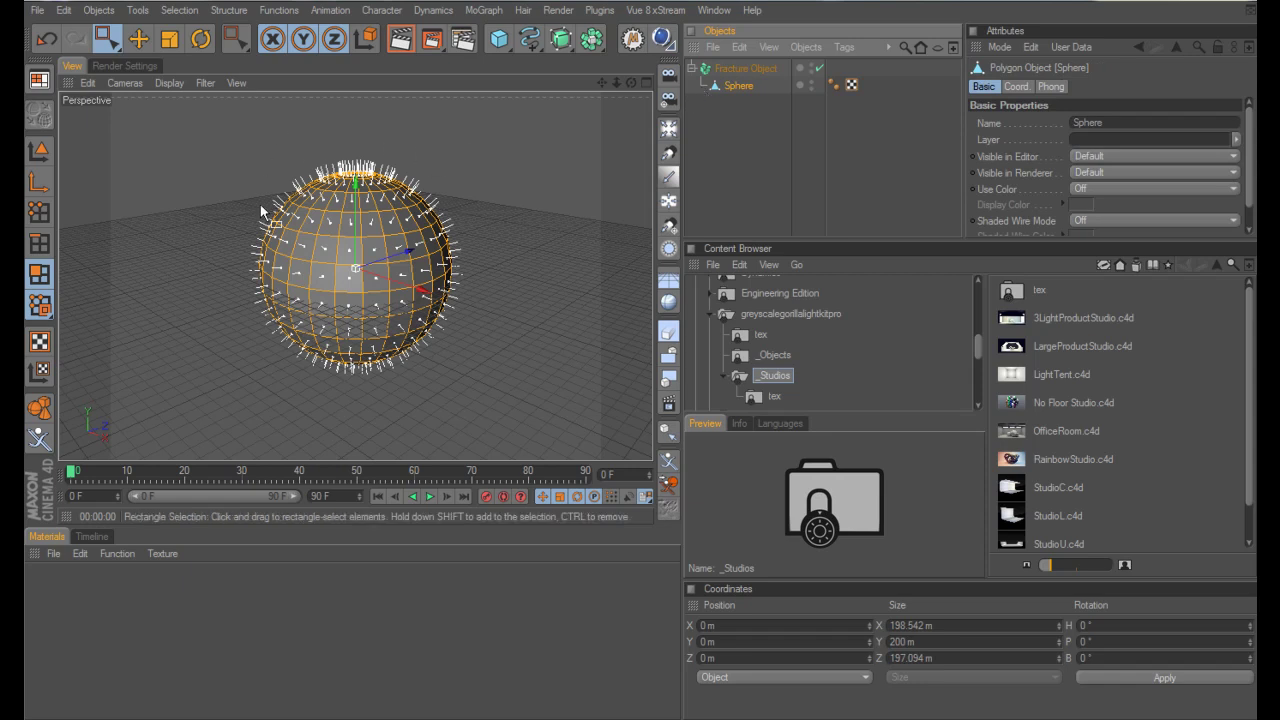
# Step: Set the Fracture object's Mode to Explode Segments, then deselect everything
pyautogui.click(738, 69)
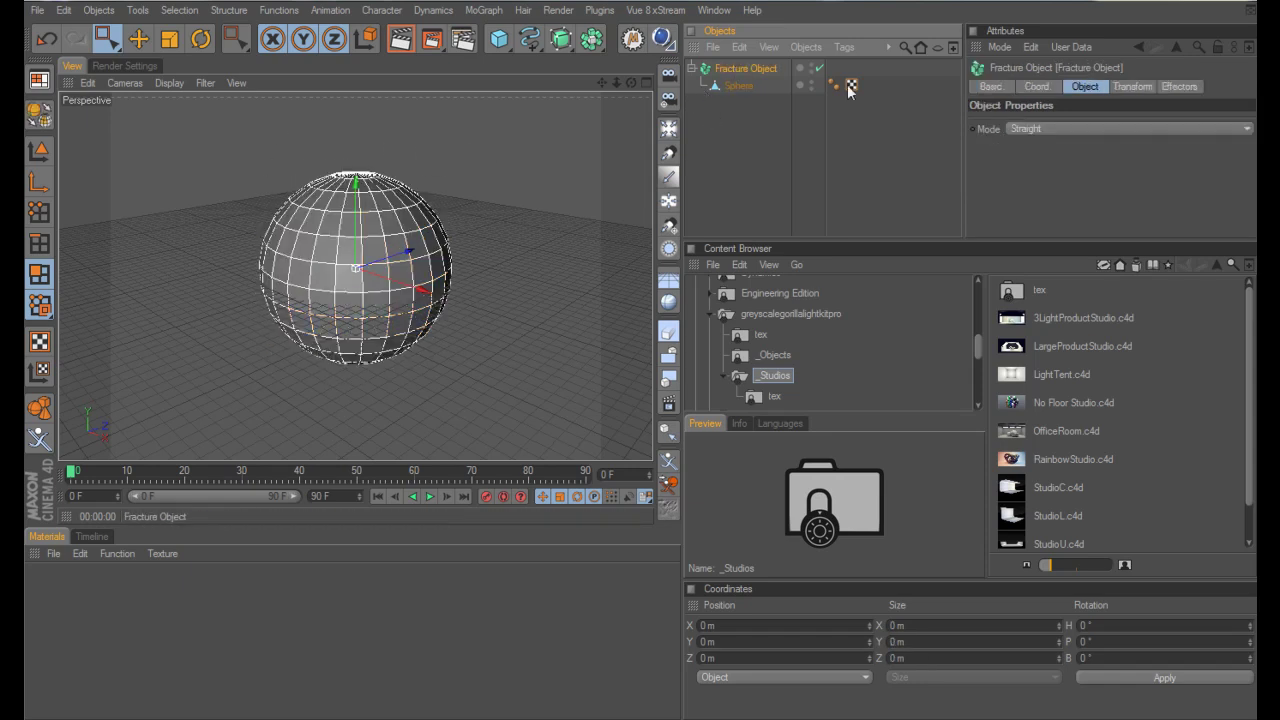
pyautogui.click(1071, 129)
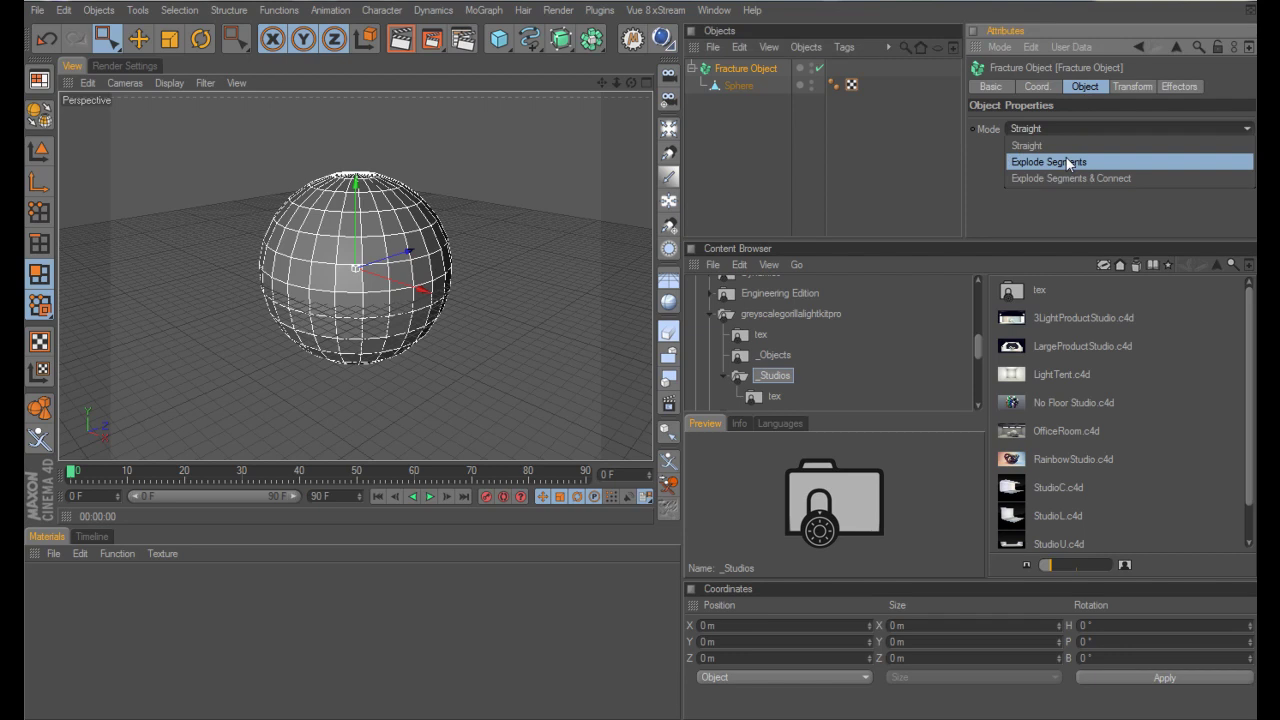
pyautogui.click(1068, 163)
pyautogui.click(764, 152)
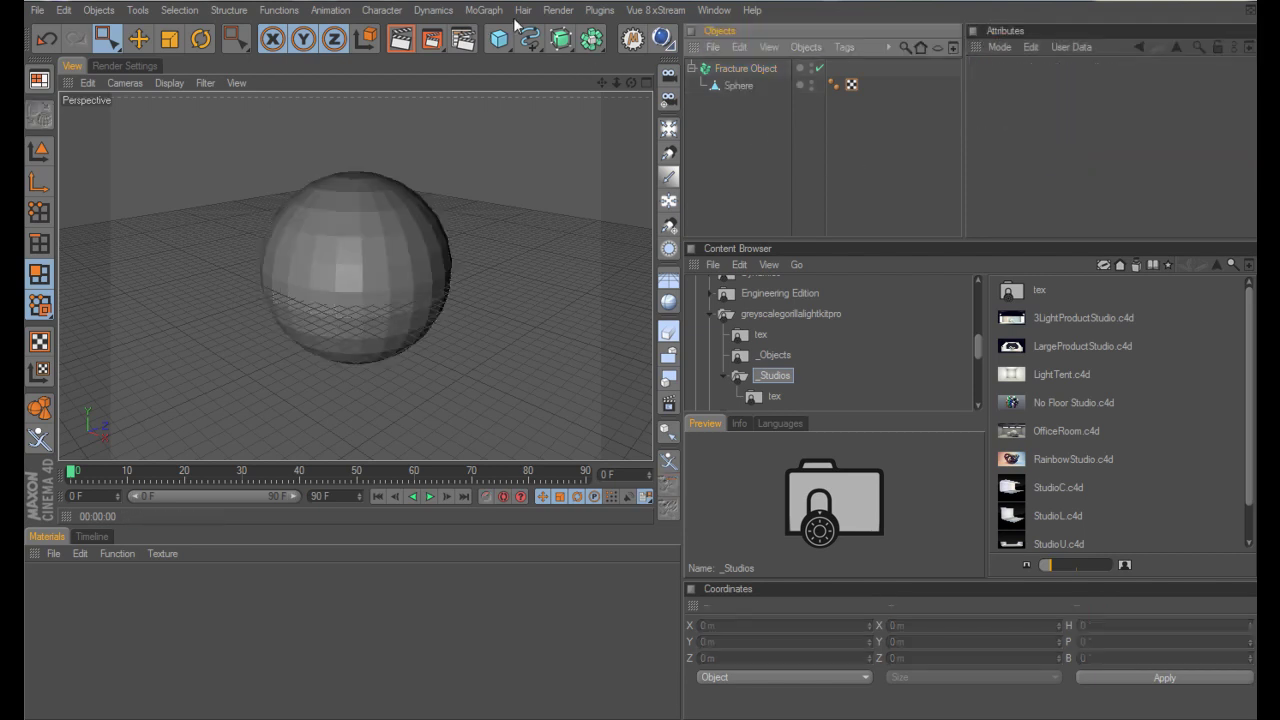
# Step: Add a Shader Effector to the Fracture Object and check its effectors list
pyautogui.click(743, 76)
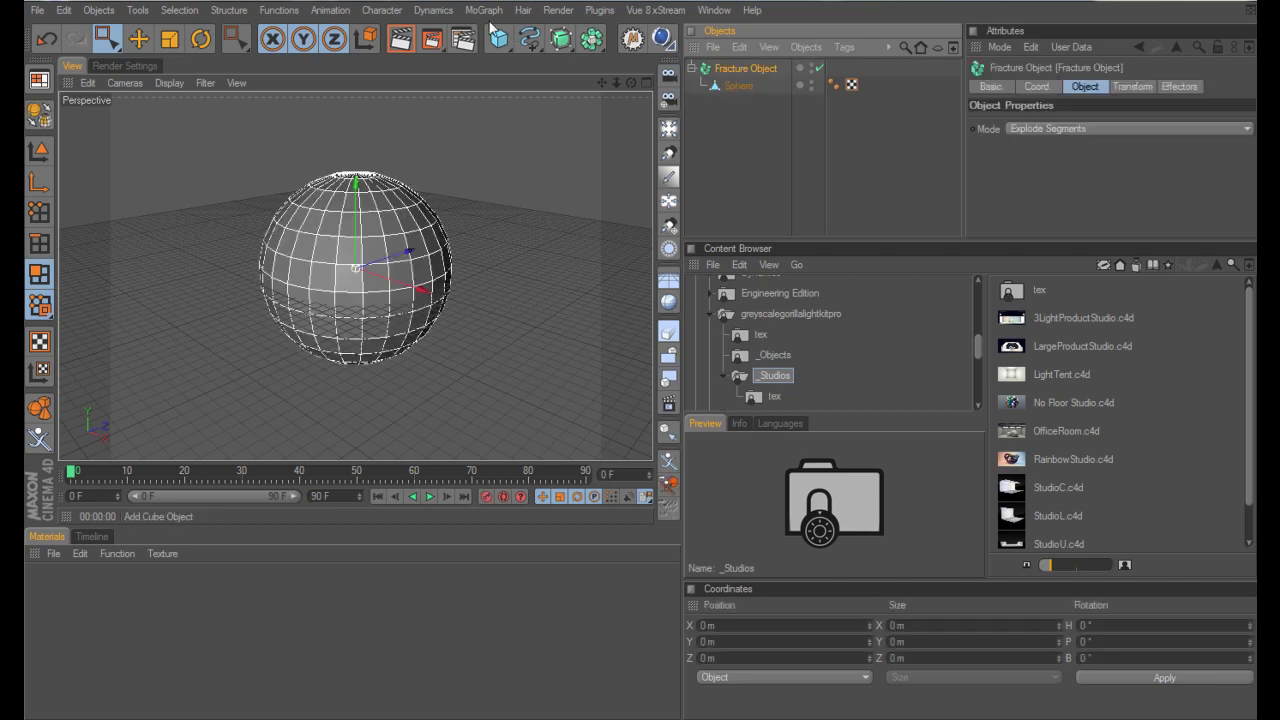
pyautogui.click(483, 10)
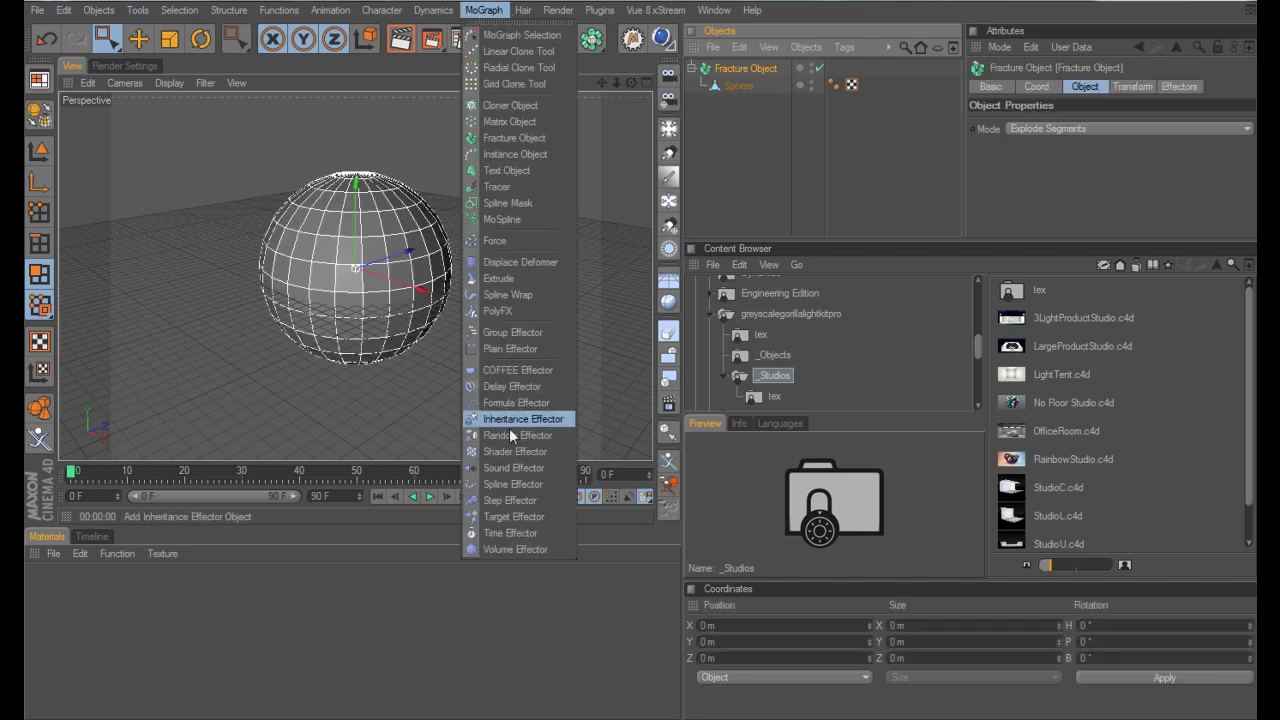
pyautogui.click(500, 451)
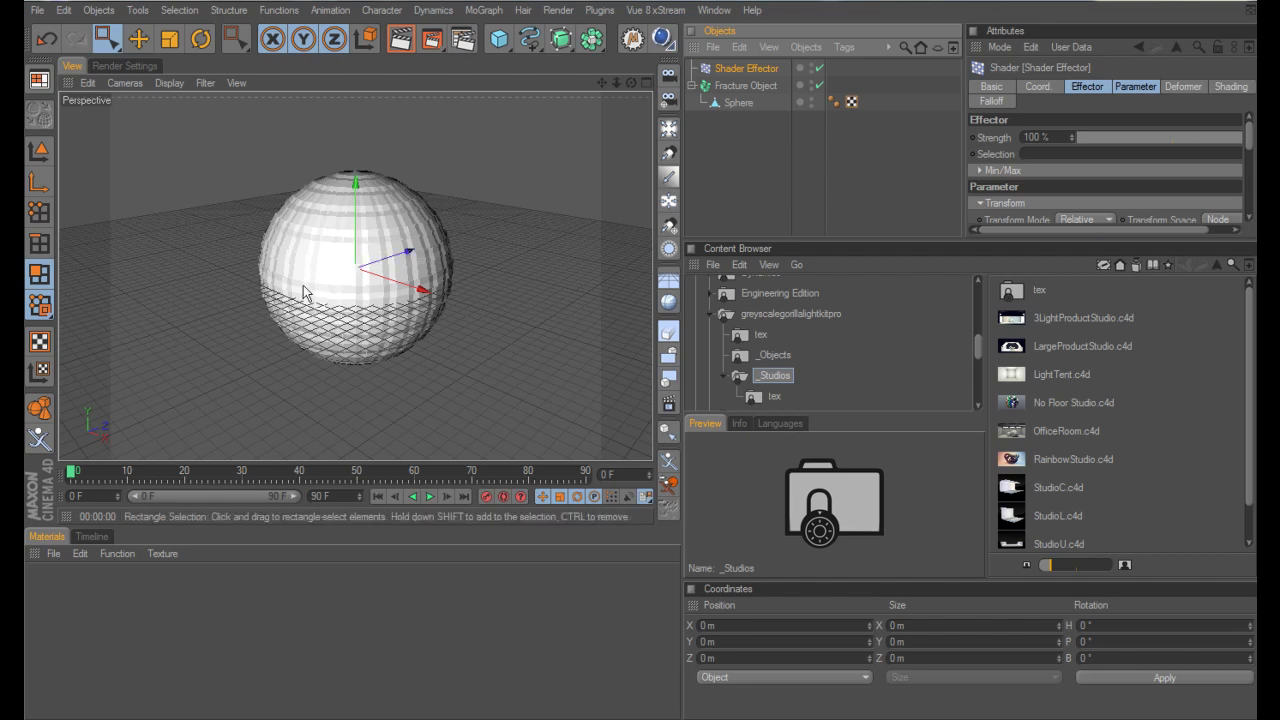
pyautogui.click(735, 86)
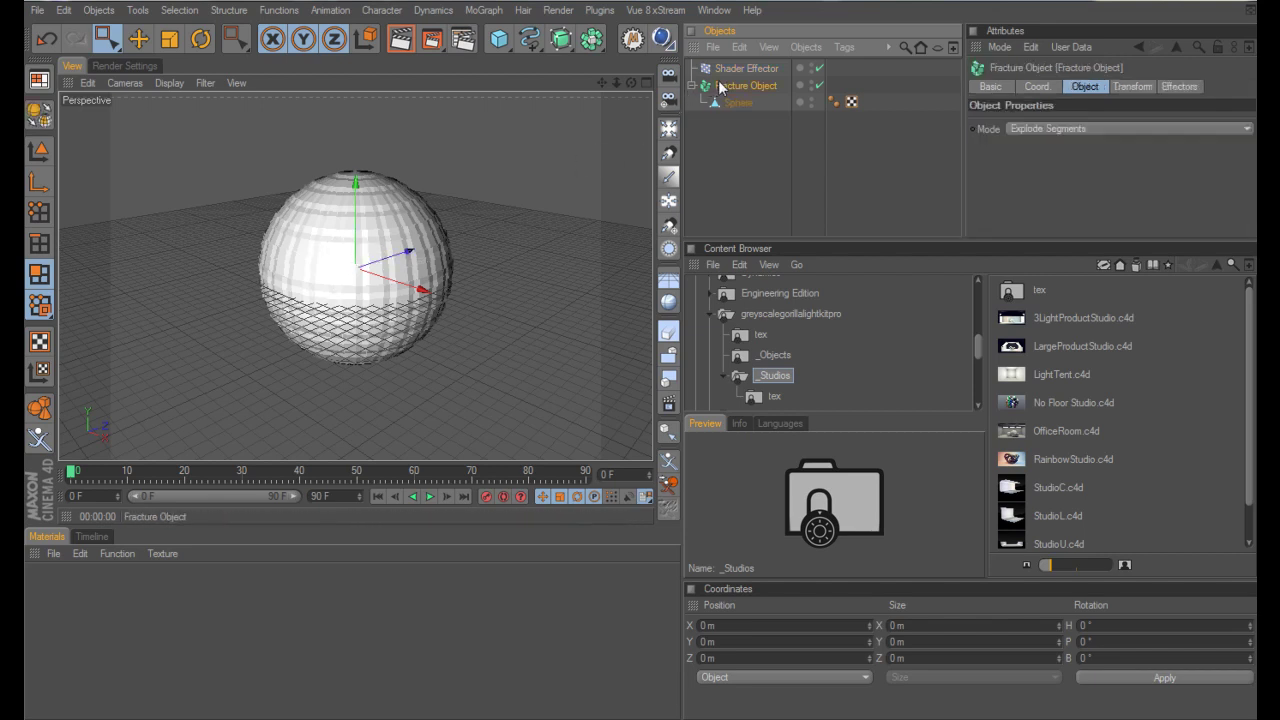
pyautogui.click(1179, 86)
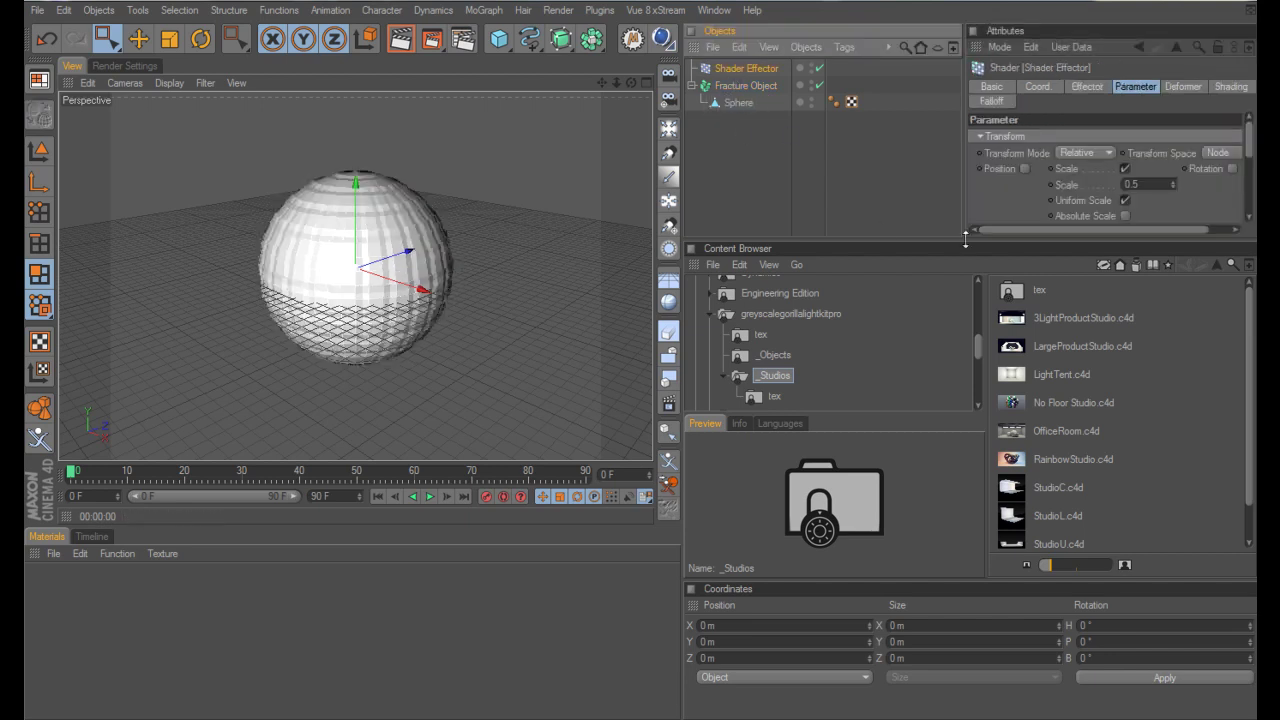
# Step: Disable Scale, enable Position and Rotation, and set the position offset to 20 m on X, Y and Z
pyautogui.moveTo(1249, 150); pyautogui.dragTo(1249, 155)
pyautogui.click(1125, 149)
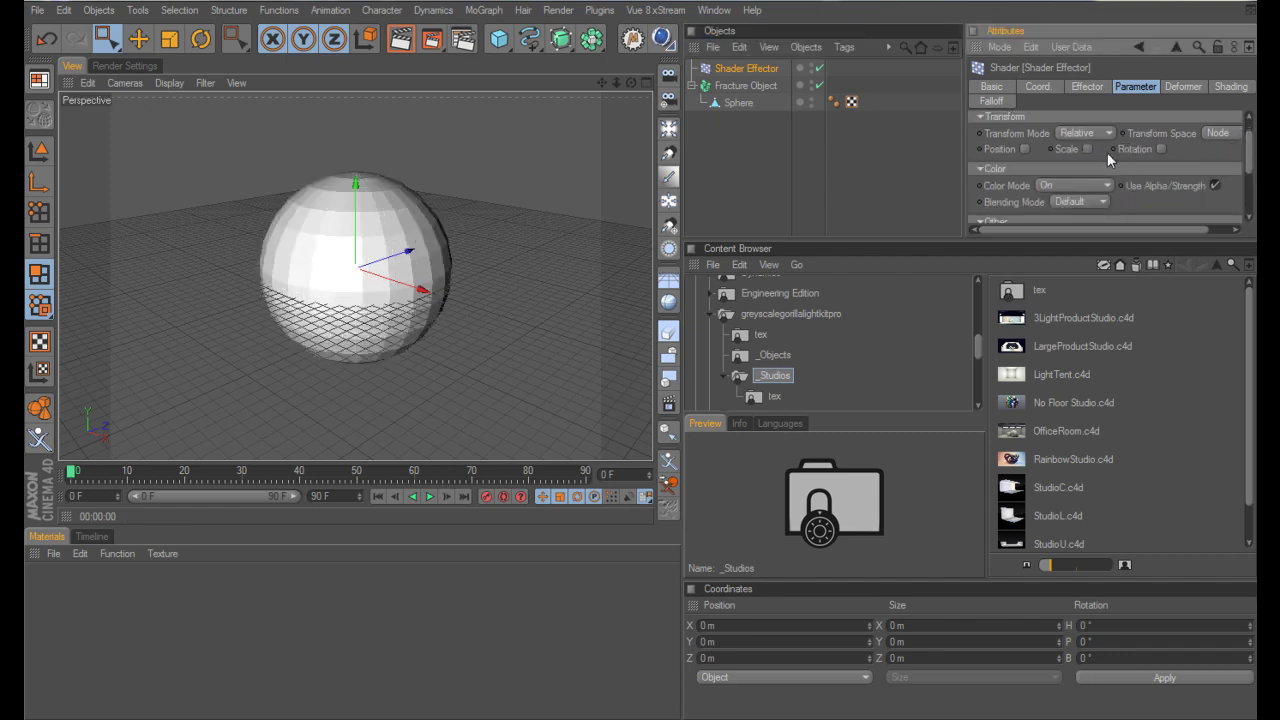
pyautogui.click(1024, 149)
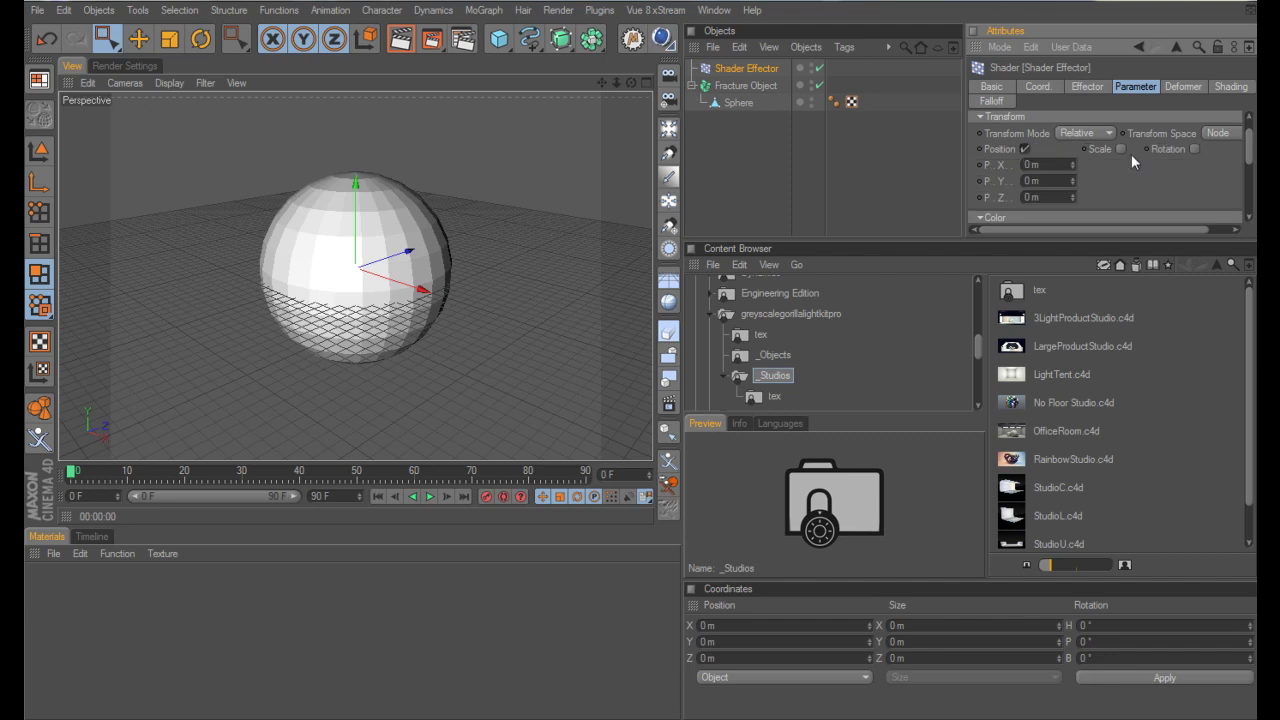
pyautogui.click(1194, 148)
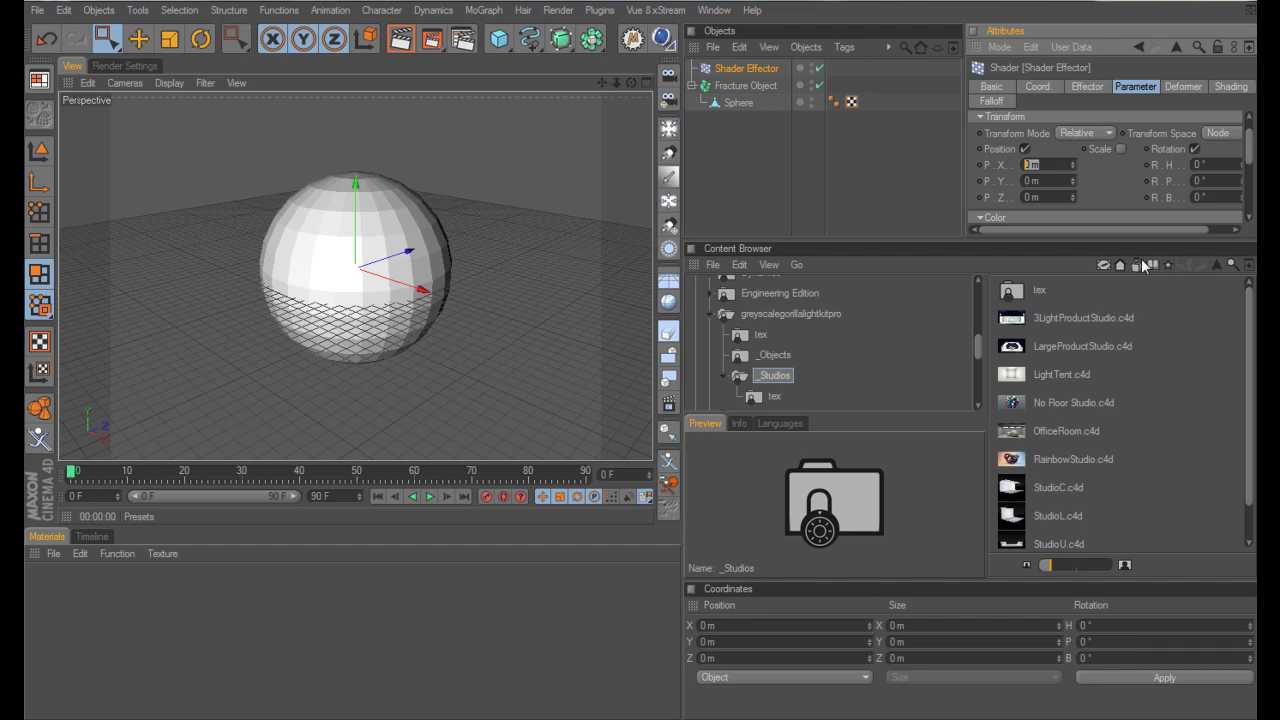
pyautogui.write('20')
pyautogui.press('Tab')
pyautogui.write('20')
pyautogui.press('Tab')
pyautogui.write('20')
pyautogui.press('Return')
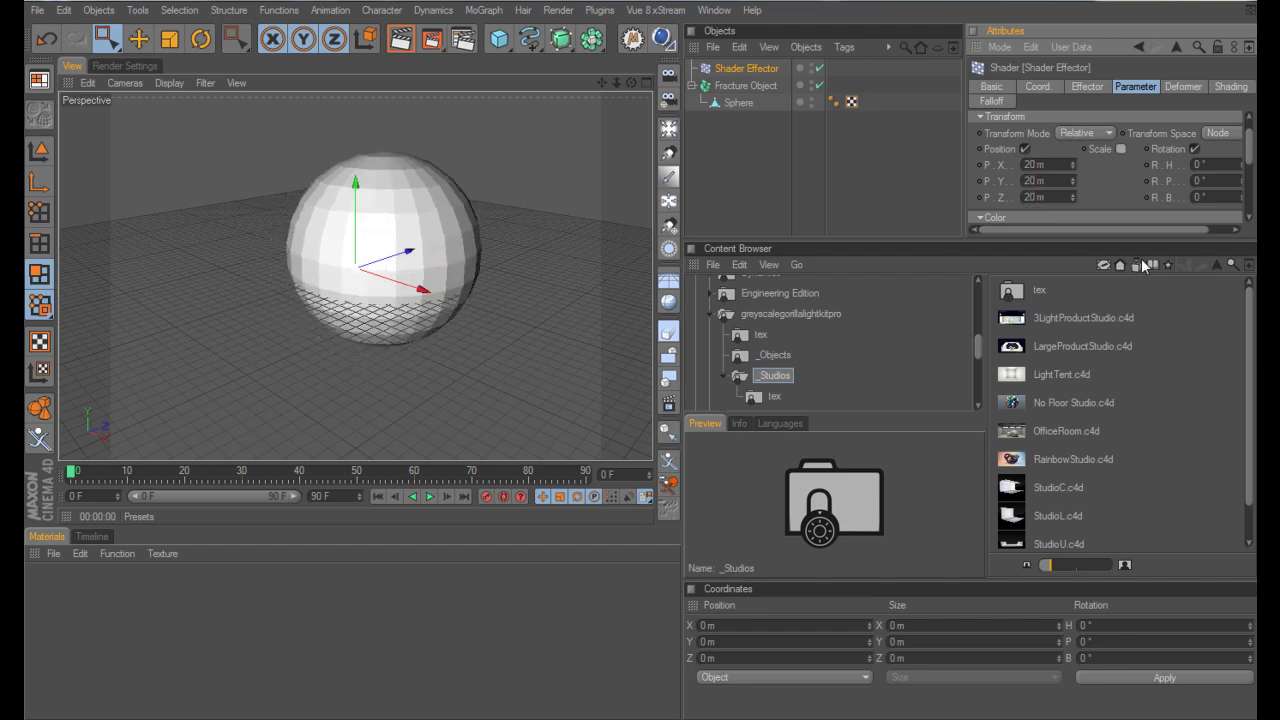
# Step: Set the rotation to 90° heading, pitch and bank, then render a preview
pyautogui.click(1212, 164)
pyautogui.write('920')
pyautogui.press('BackSpace')
pyautogui.press('BackSpace')
pyautogui.write('0')
pyautogui.press('Tab')
pyautogui.write('90')
pyautogui.press('Tab')
pyautogui.write('90')
pyautogui.press('Tab')
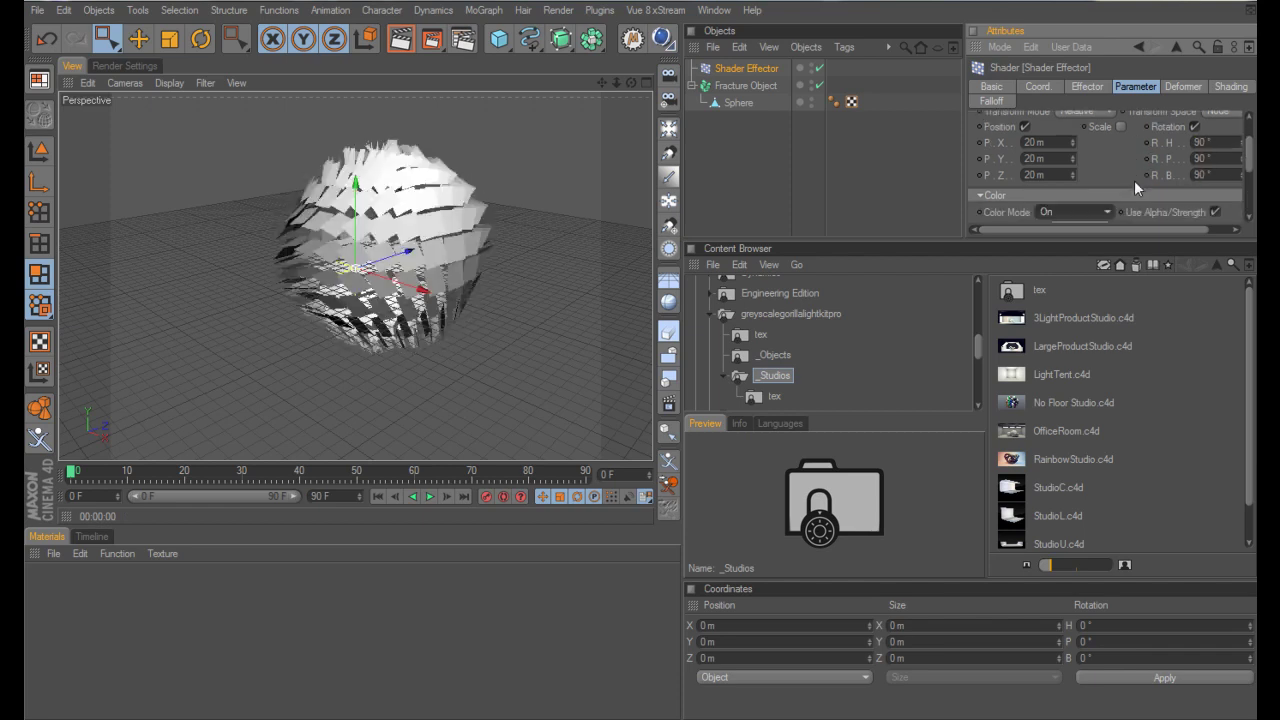
pyautogui.click(398, 40)
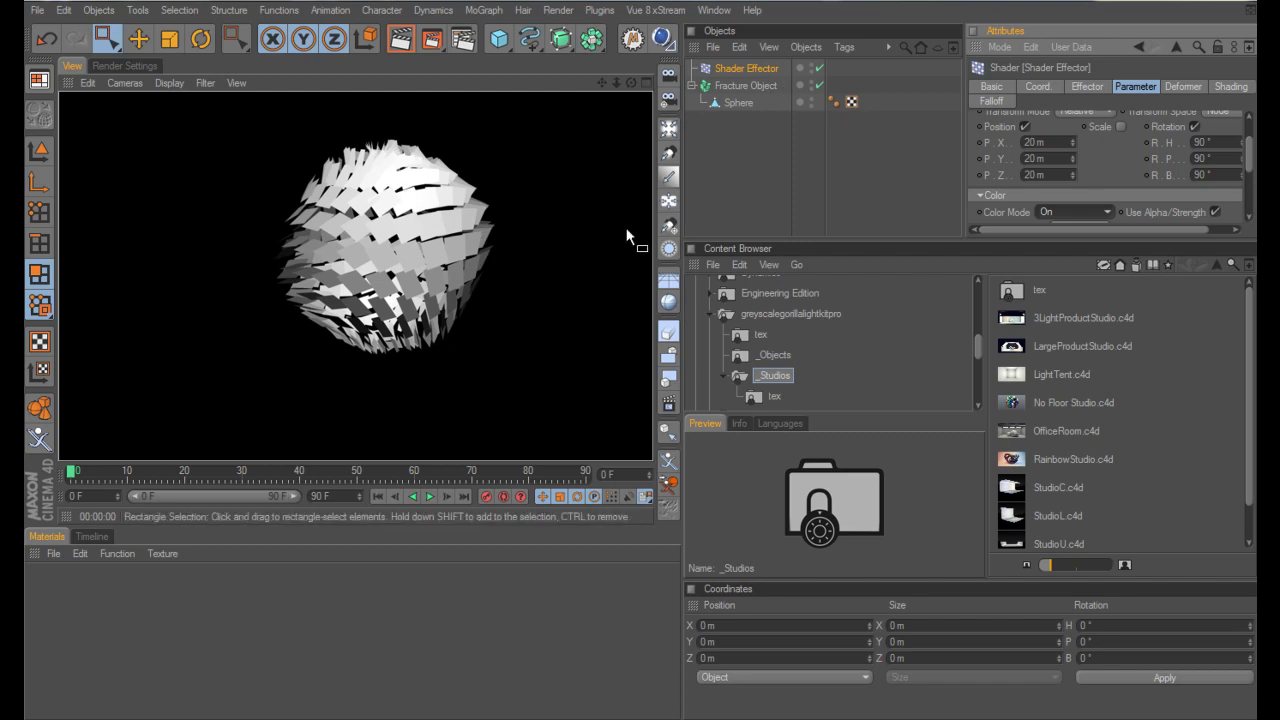
pyautogui.click(737, 187)
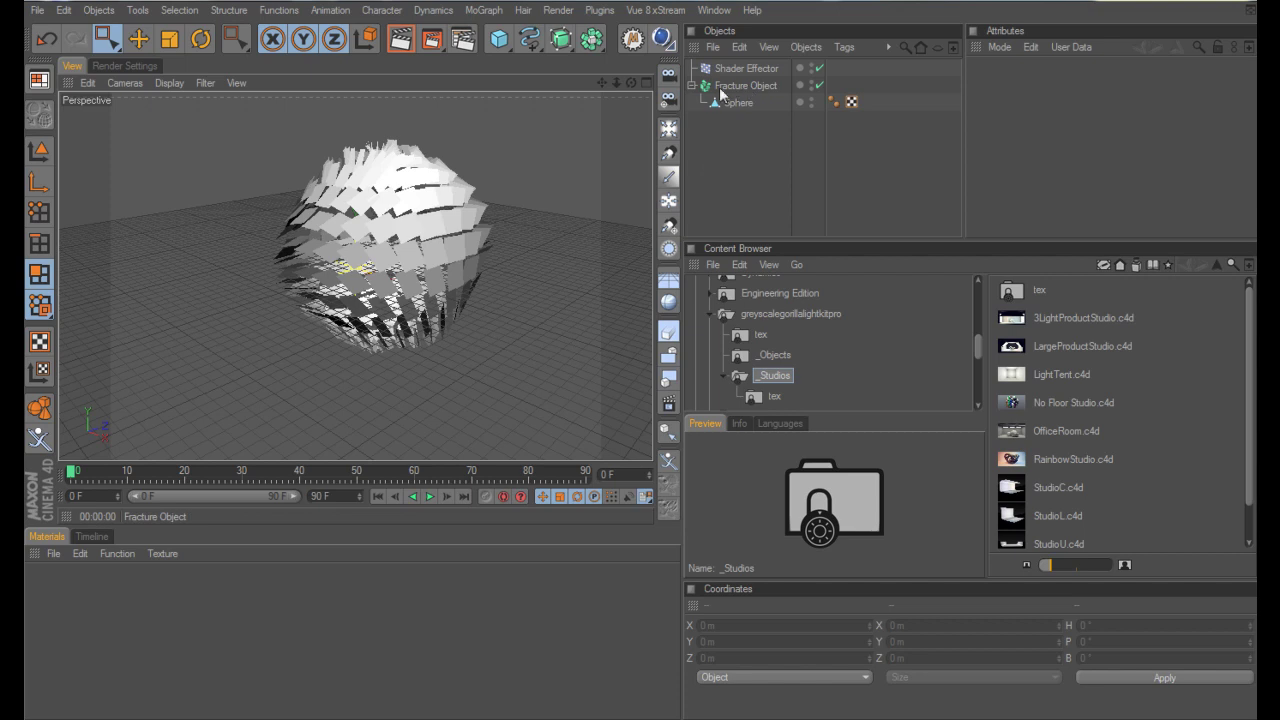
# Step: Create a new material and turn off its Specular channel
pyautogui.doubleClick(81, 604)
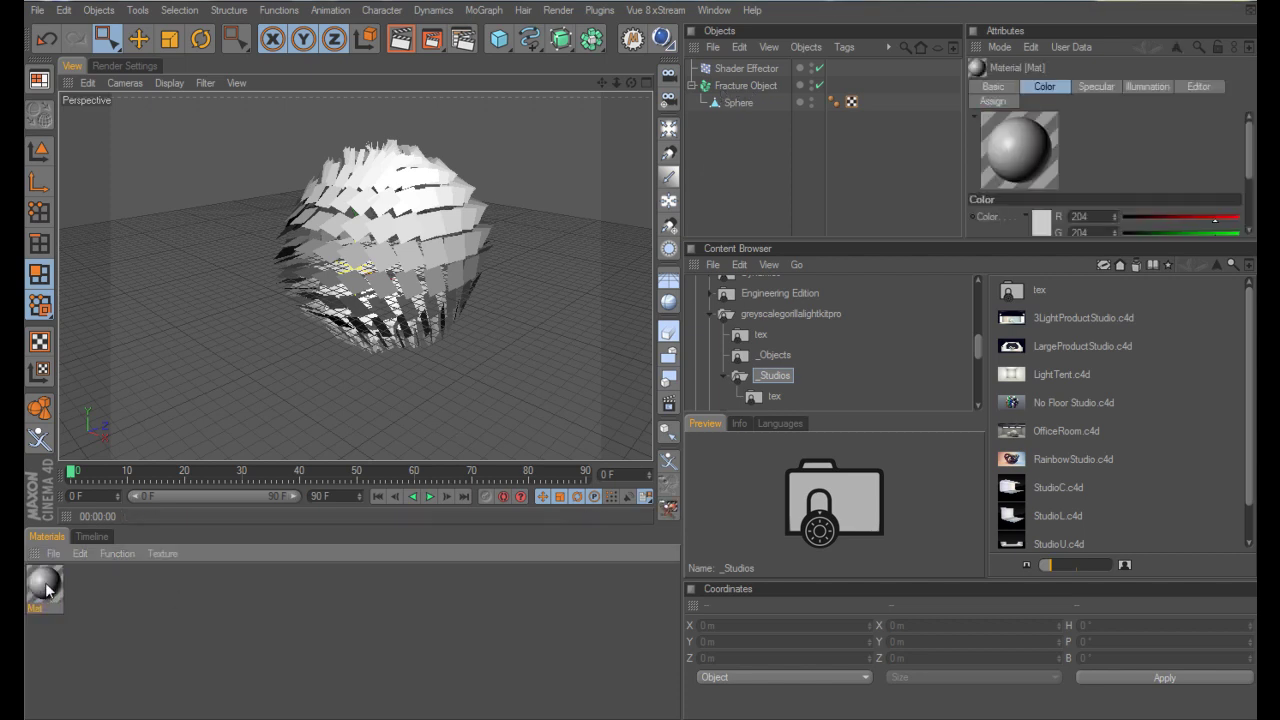
pyautogui.doubleClick(45, 588)
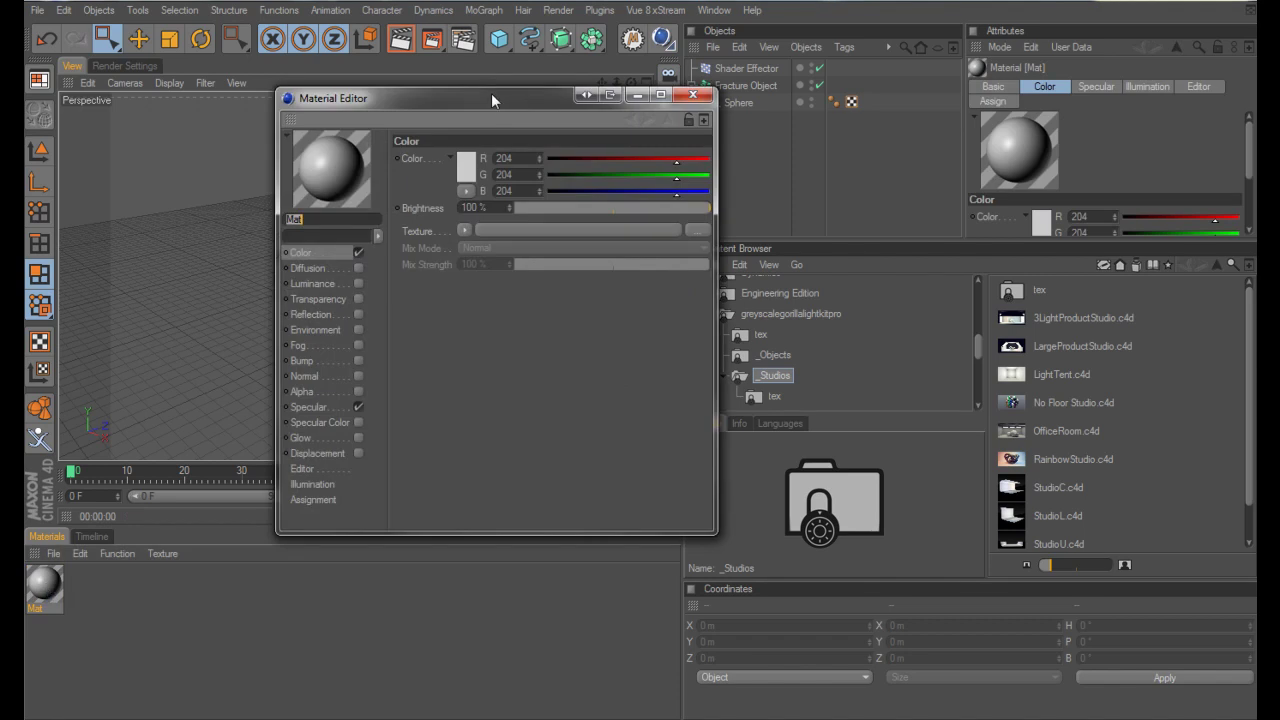
pyautogui.moveTo(491, 95); pyautogui.dragTo(512, 145)
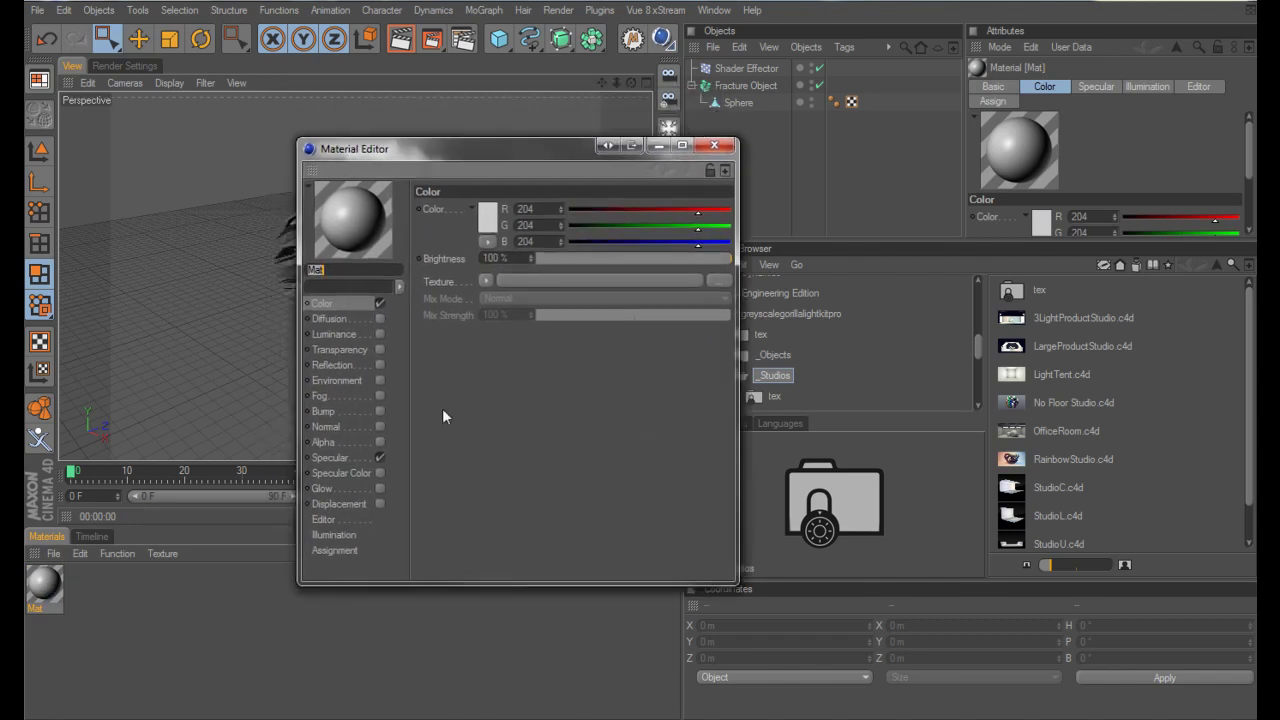
pyautogui.click(379, 458)
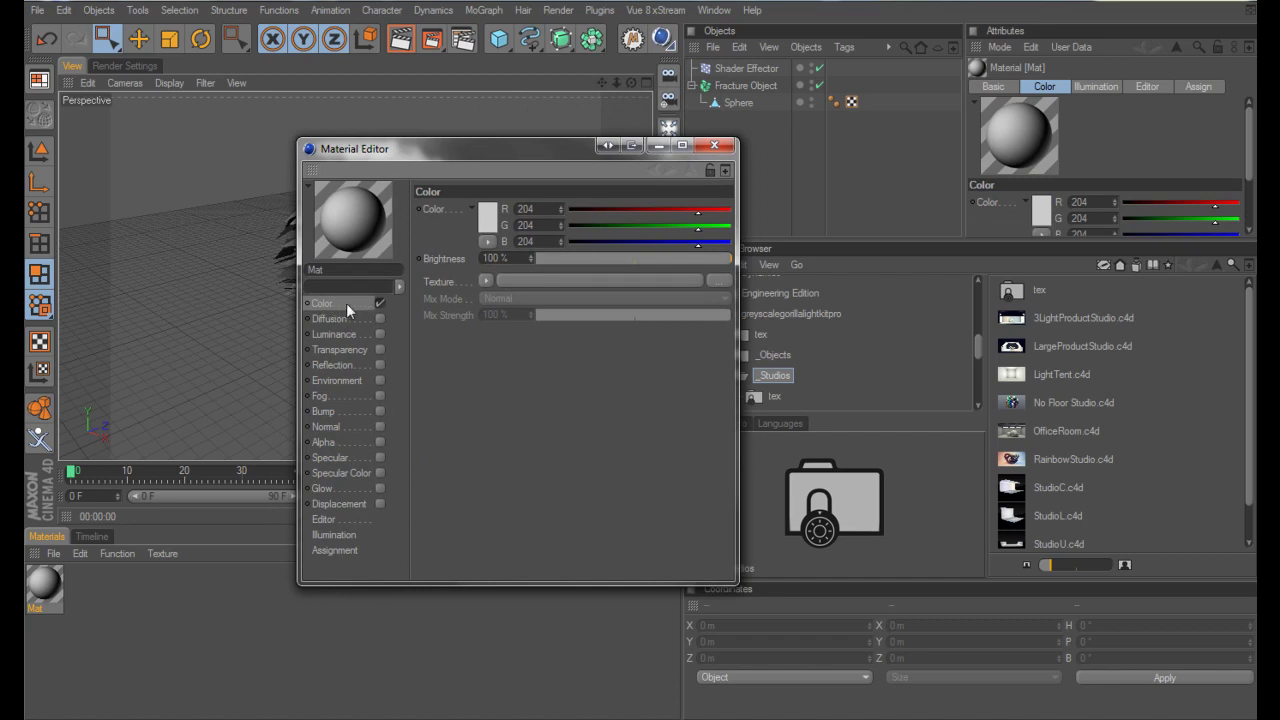
# Step: Set the Color texture to an Effects > Proximal shader and close the material editor
pyautogui.click(486, 281)
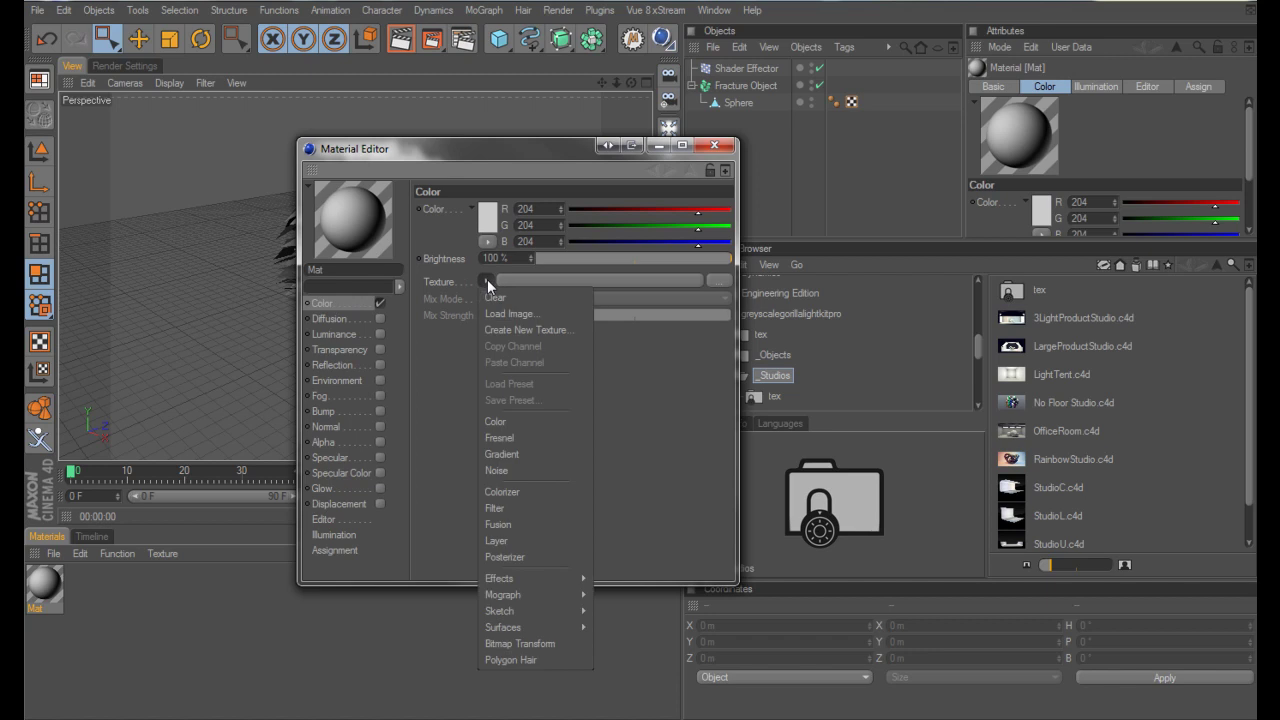
pyautogui.moveTo(511, 579)
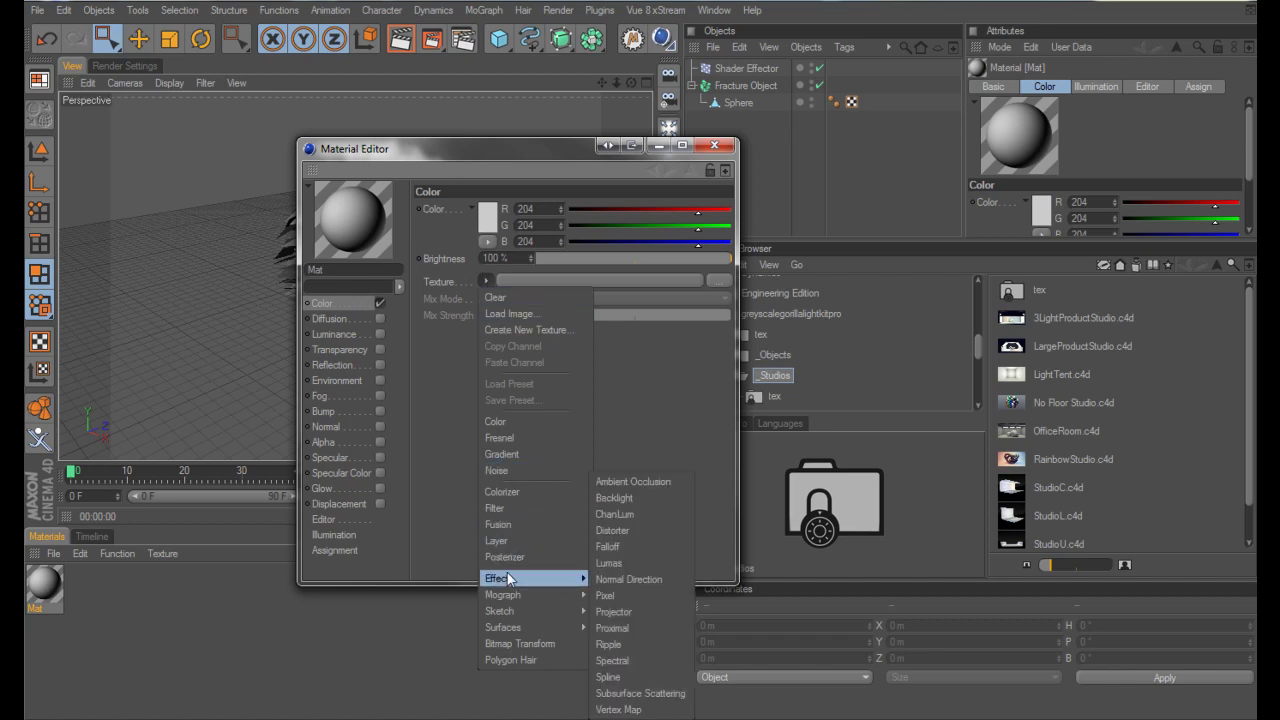
pyautogui.click(621, 628)
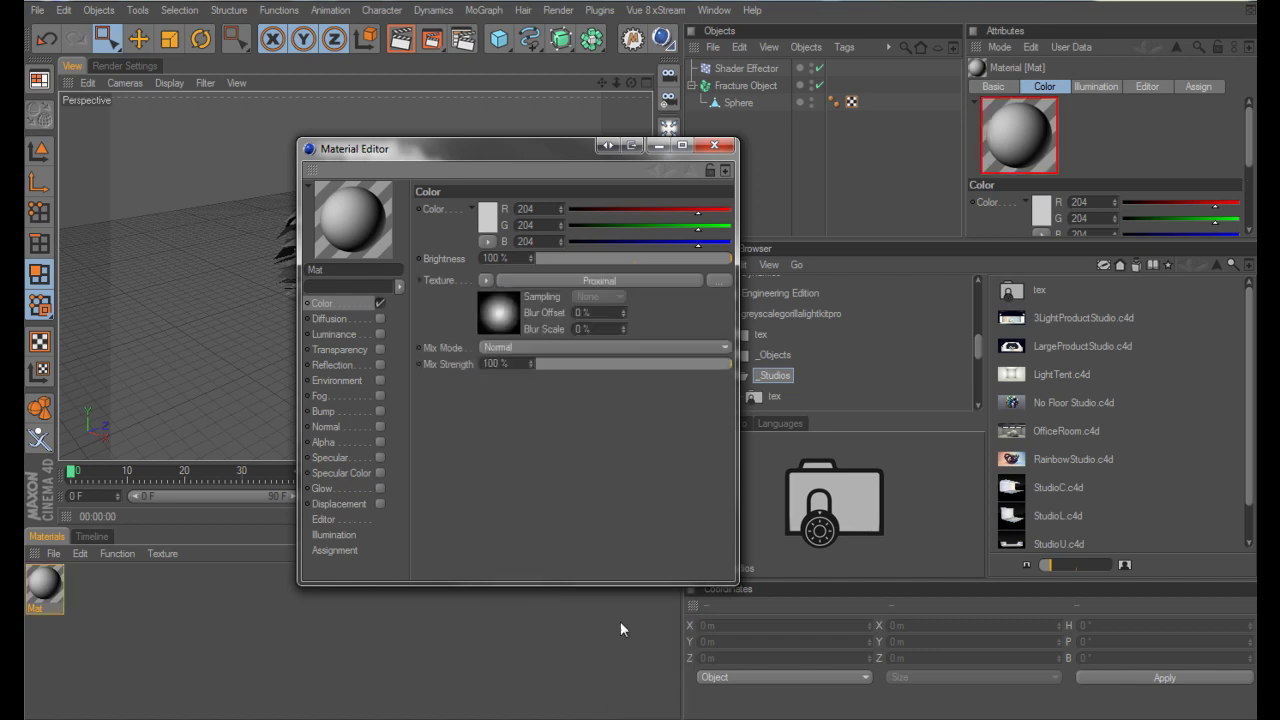
pyautogui.click(612, 282)
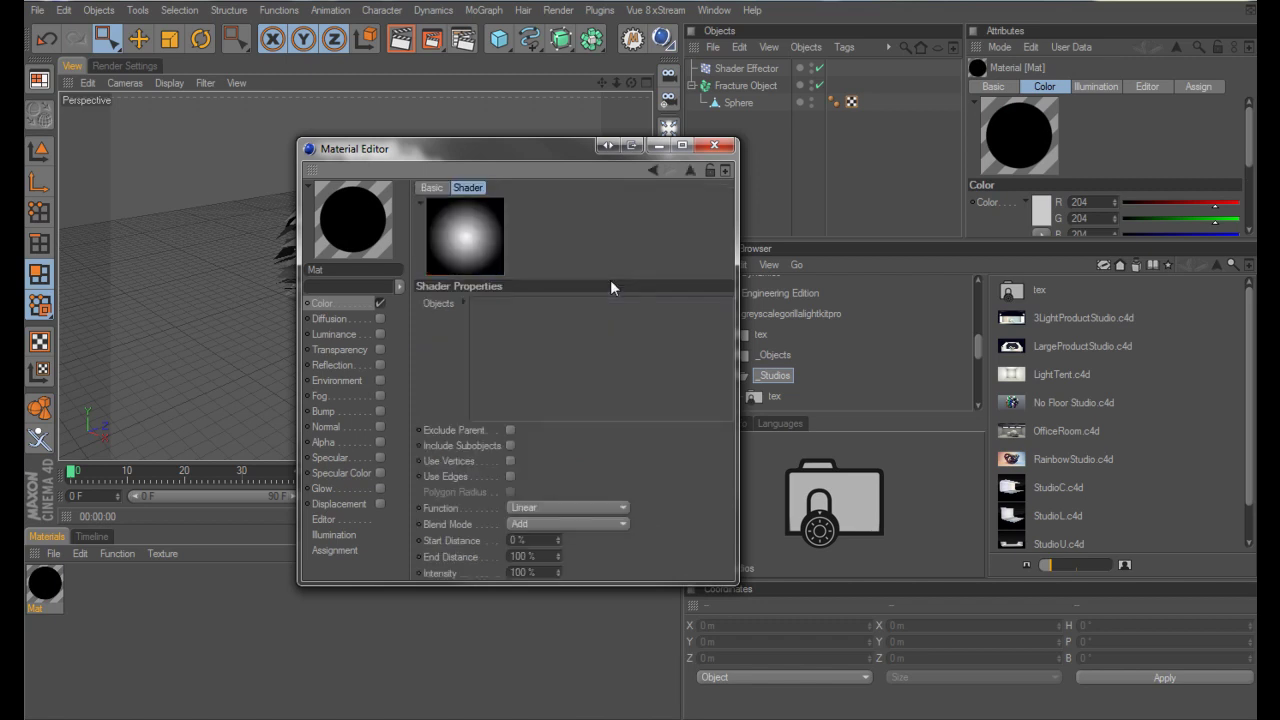
pyautogui.click(312, 303)
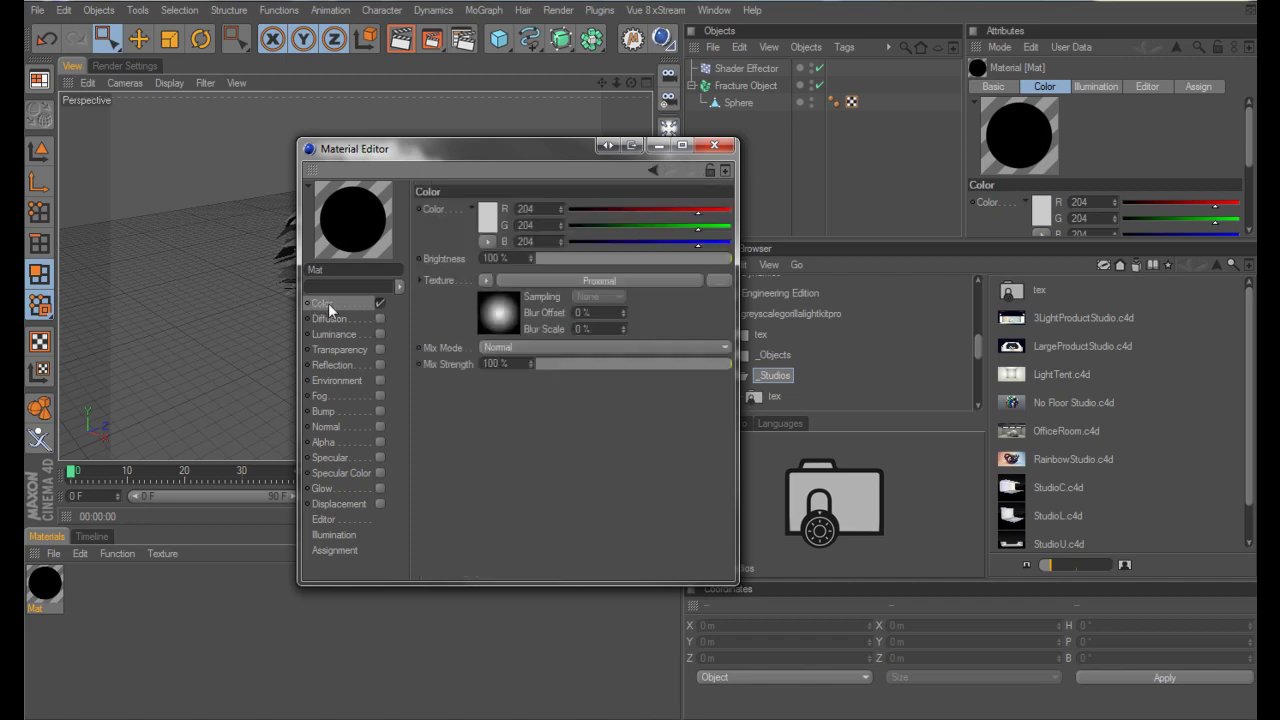
pyautogui.click(570, 283)
pyautogui.moveTo(495, 149); pyautogui.dragTo(416, 100)
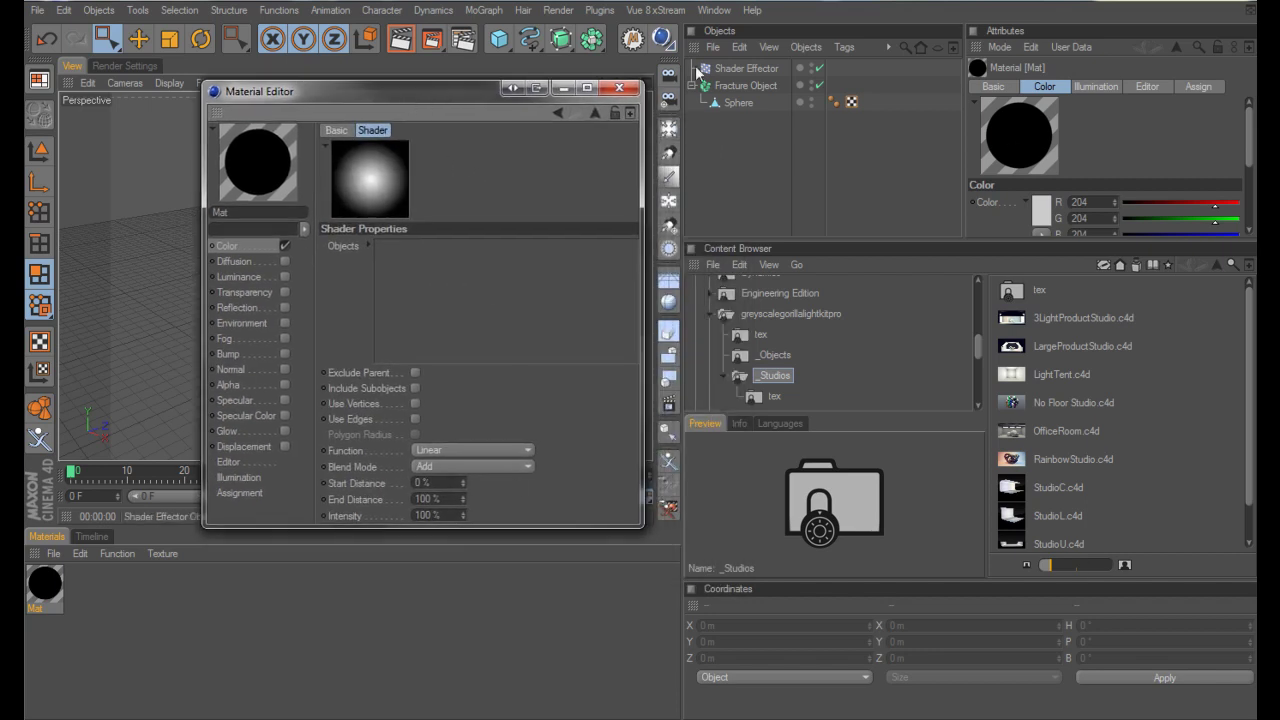
pyautogui.click(627, 88)
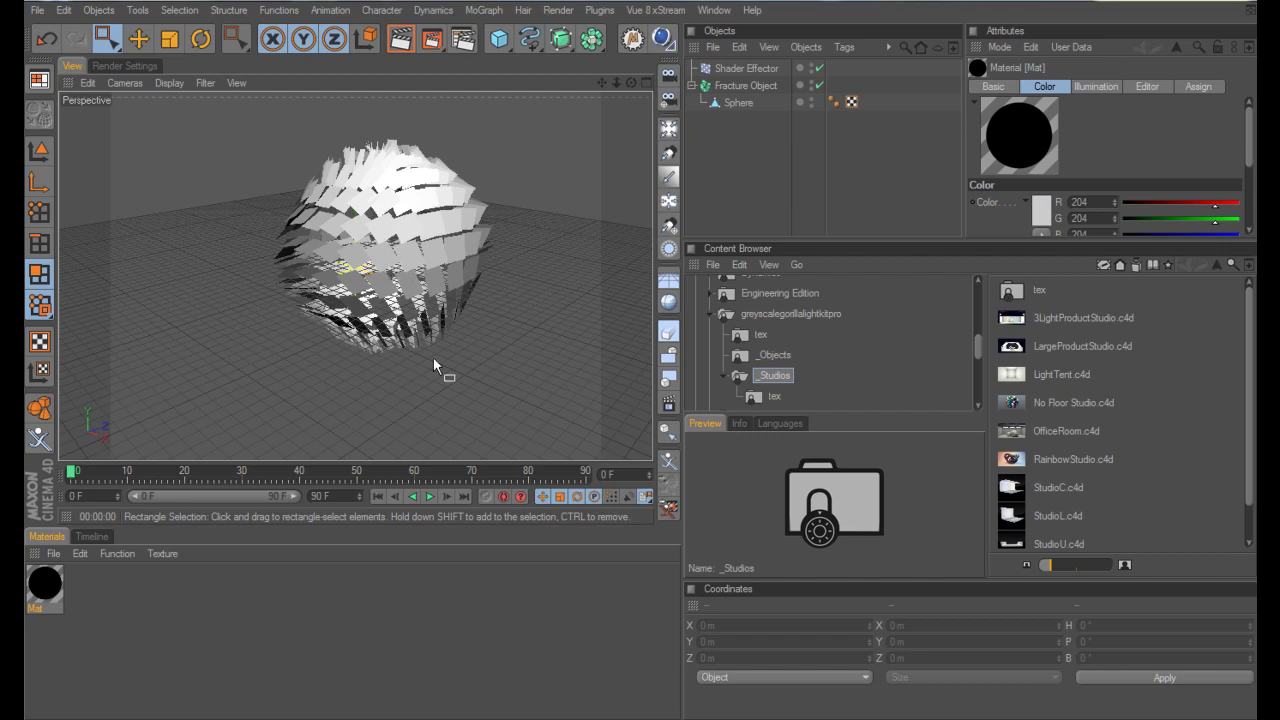
# Step: Add a second sphere, scale it to about 0.3, and move it to the fractured sphere's lower left
pyautogui.click(738, 183)
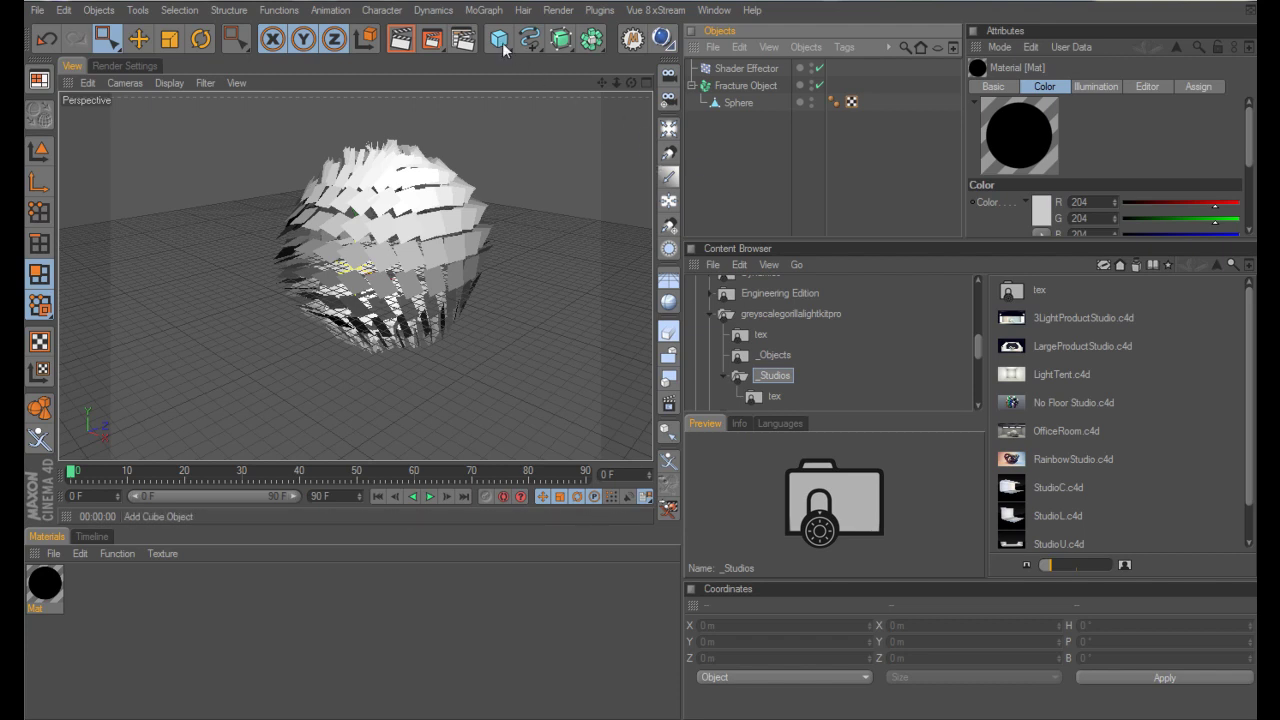
pyautogui.moveTo(503, 48); pyautogui.dragTo(654, 58)
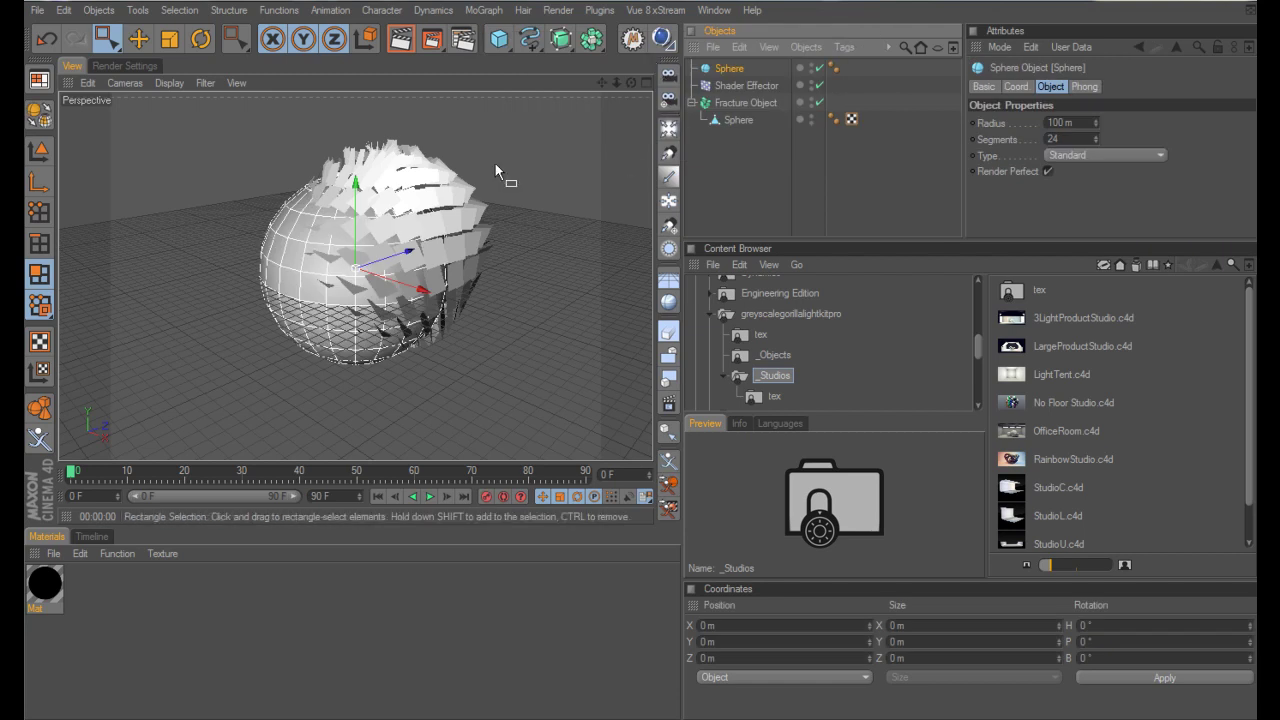
pyautogui.click(170, 40)
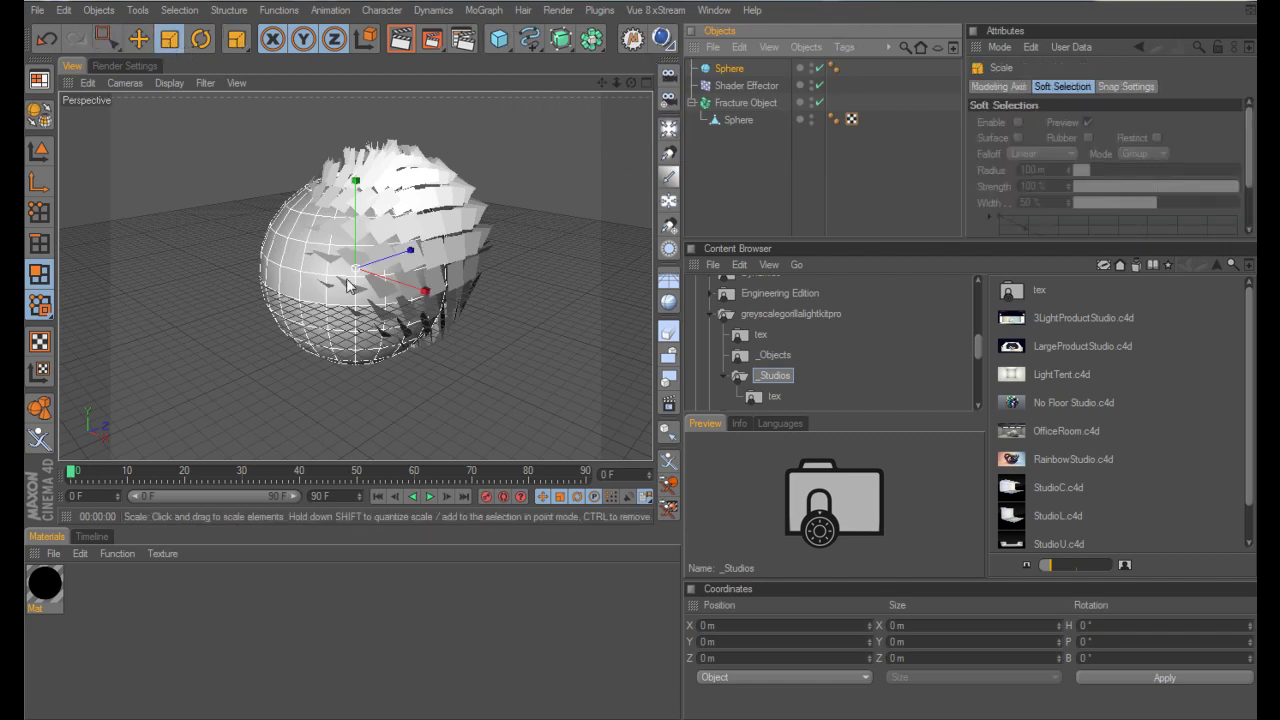
pyautogui.moveTo(224, 202); pyautogui.dragTo(327, 257)
pyautogui.scroll(-5, 327, 257)
pyautogui.press('e')
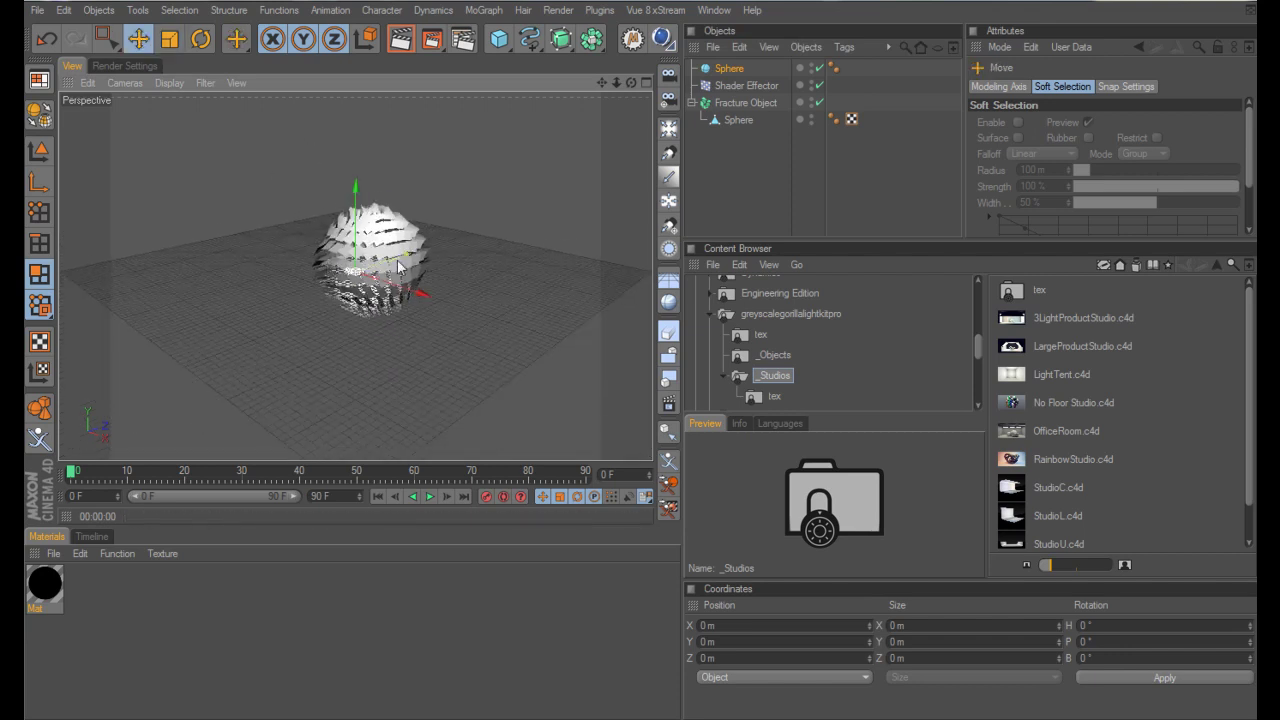
pyautogui.moveTo(402, 260); pyautogui.dragTo(246, 308)
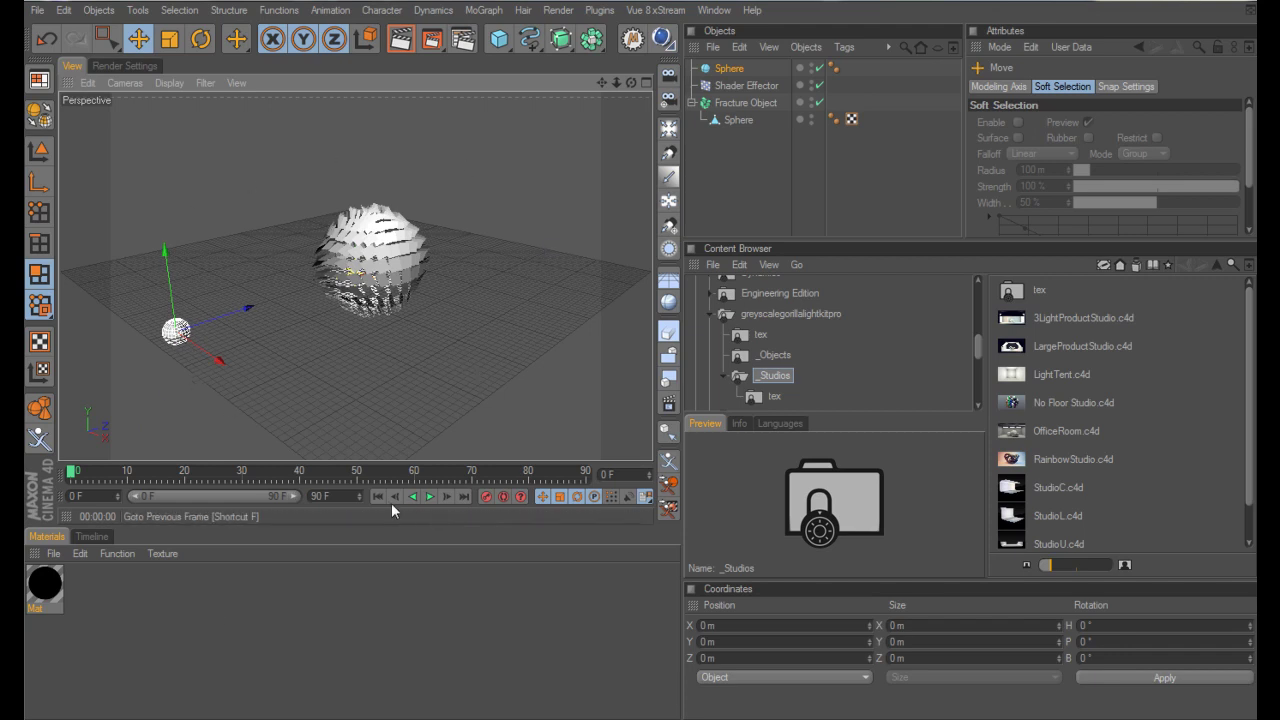
# Step: Keyframe the small sphere at frame 0 and, moved through the fractured sphere, at frame 90
pyautogui.click(484, 497)
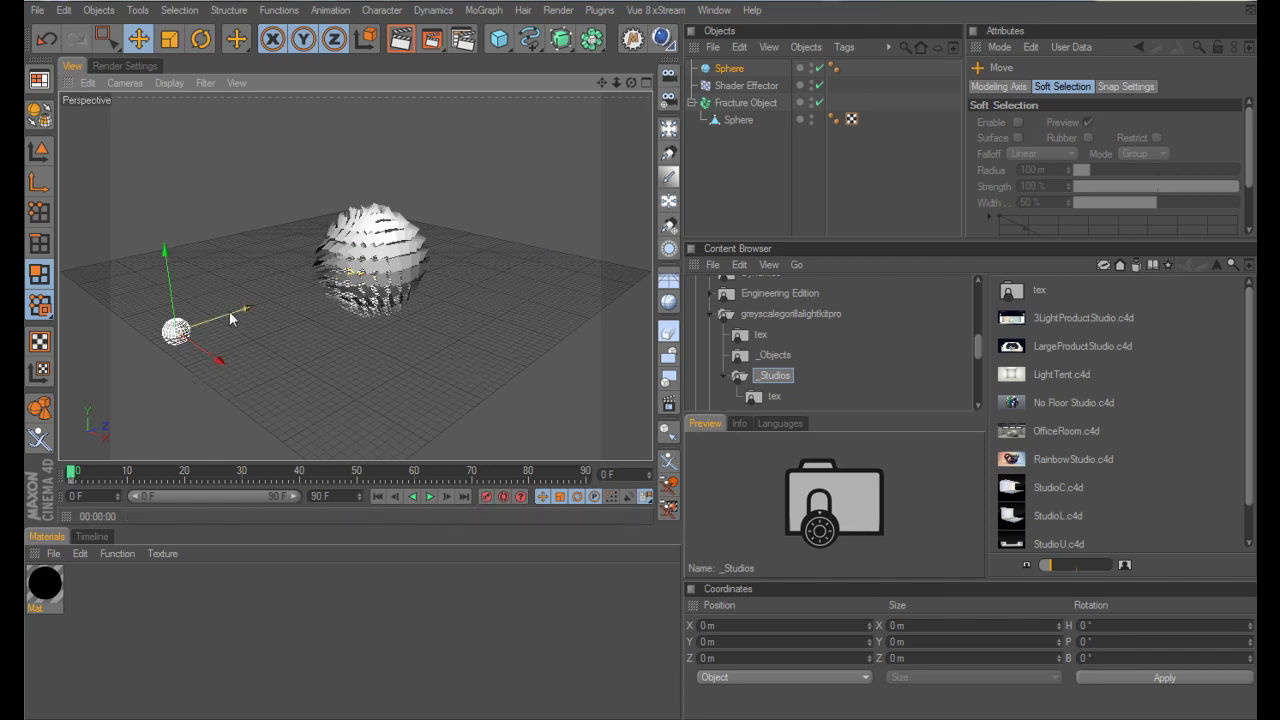
pyautogui.moveTo(87, 473); pyautogui.dragTo(585, 474)
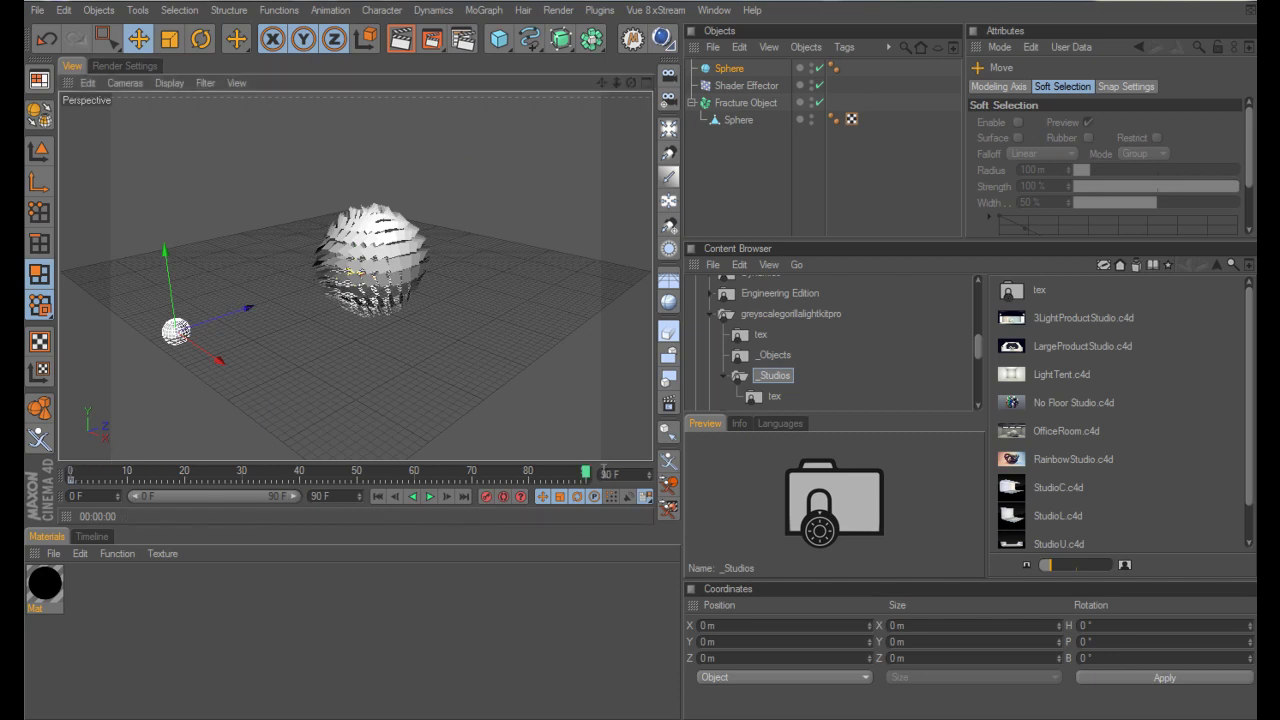
pyautogui.moveTo(237, 315); pyautogui.dragTo(550, 210)
pyautogui.middleClick(237, 307)
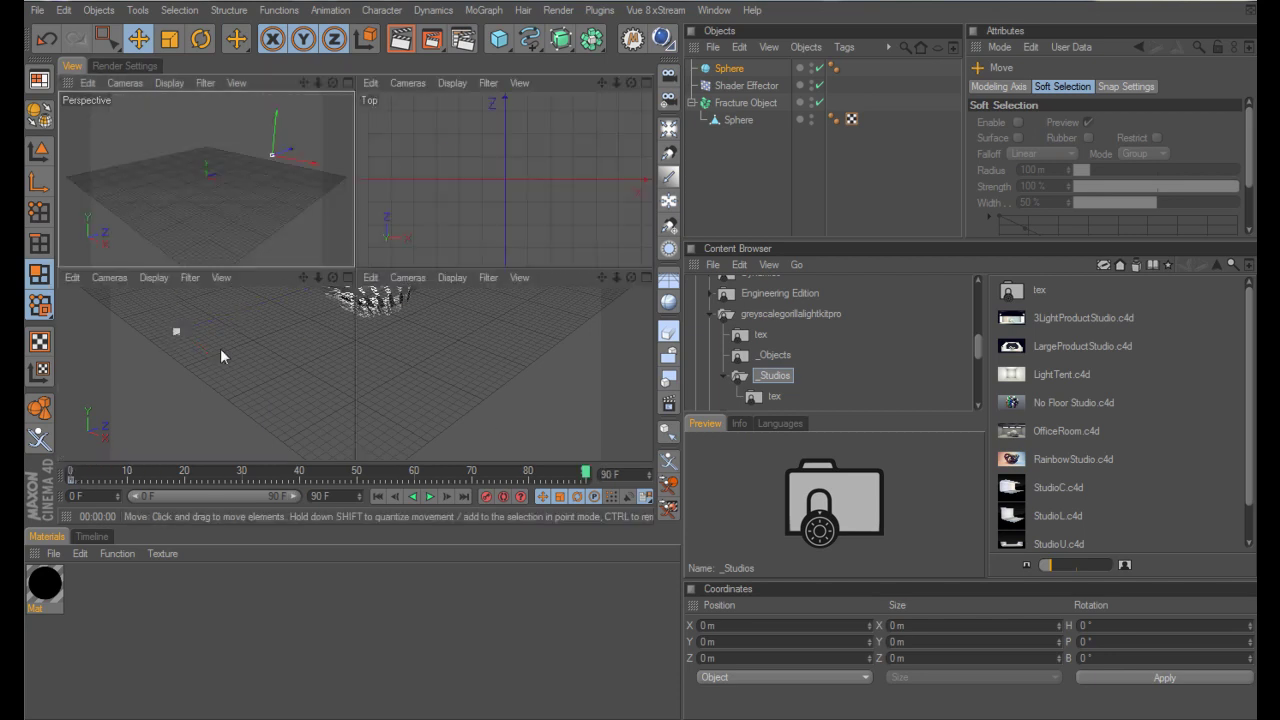
pyautogui.click(543, 150)
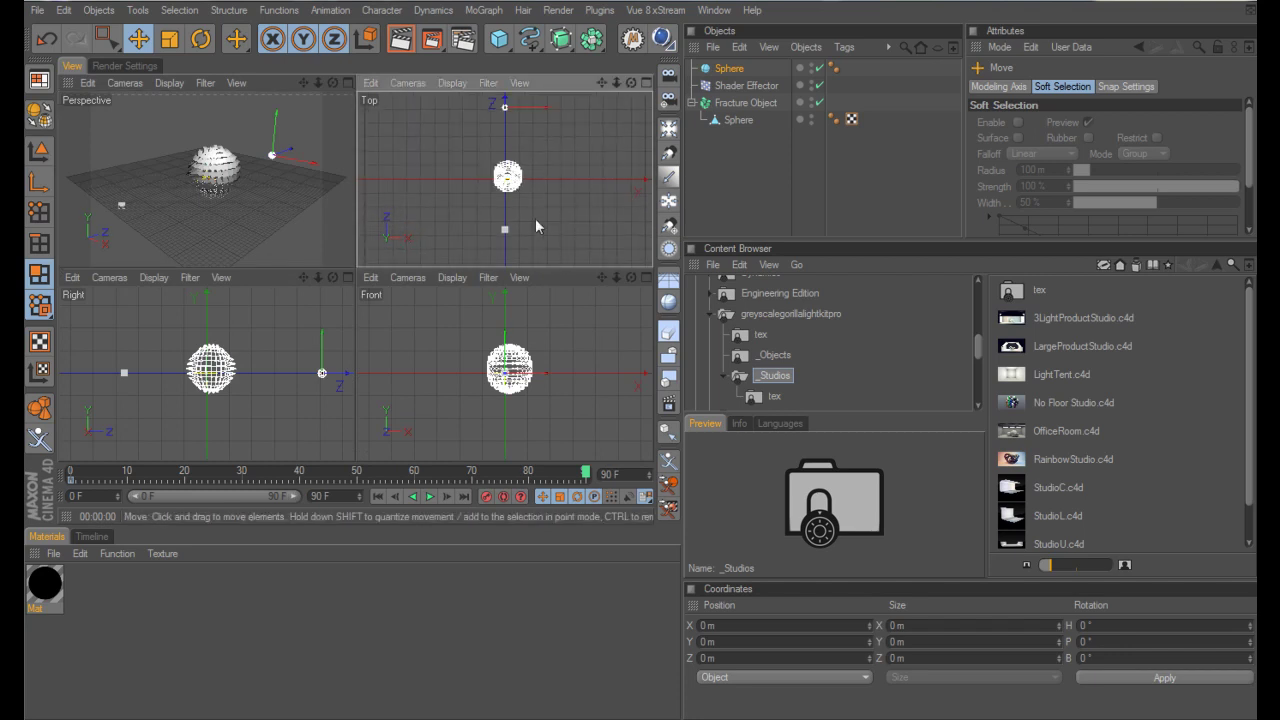
pyautogui.click(485, 496)
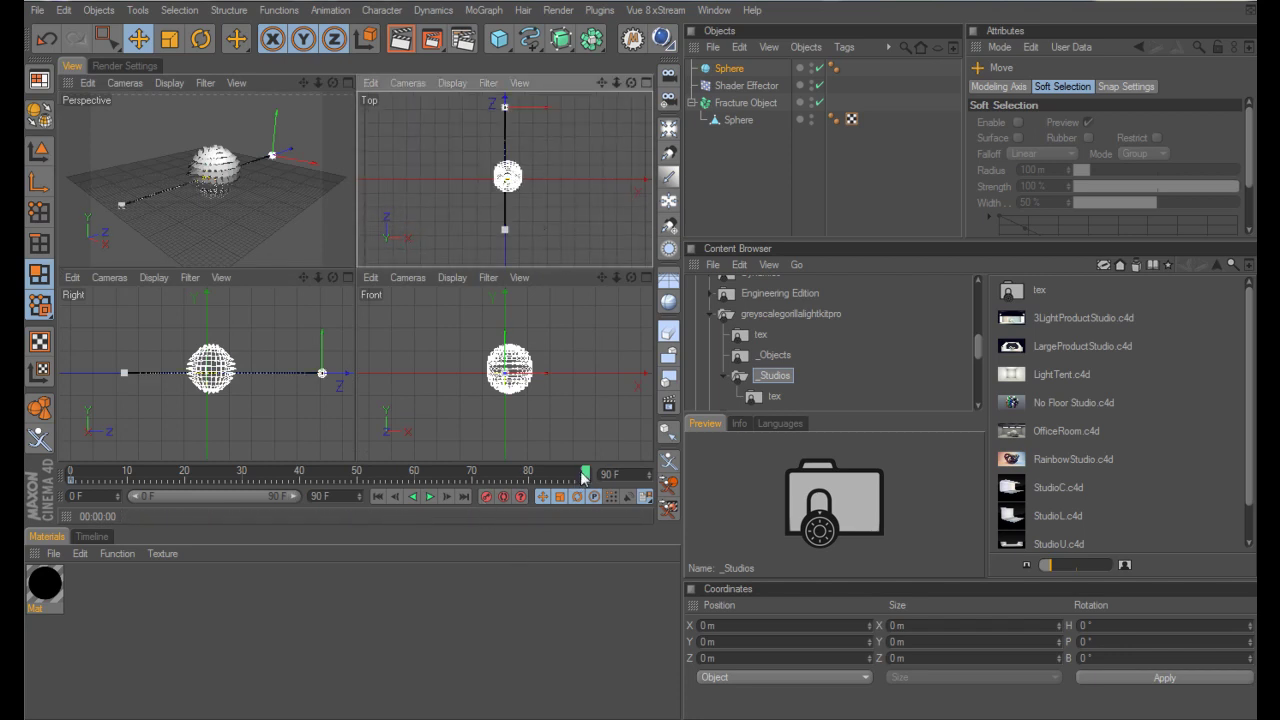
# Step: Return to frame 0 in the perspective view and play the animation back, then stop
pyautogui.moveTo(585, 472); pyautogui.dragTo(30, 465)
pyautogui.middleClick(210, 180)
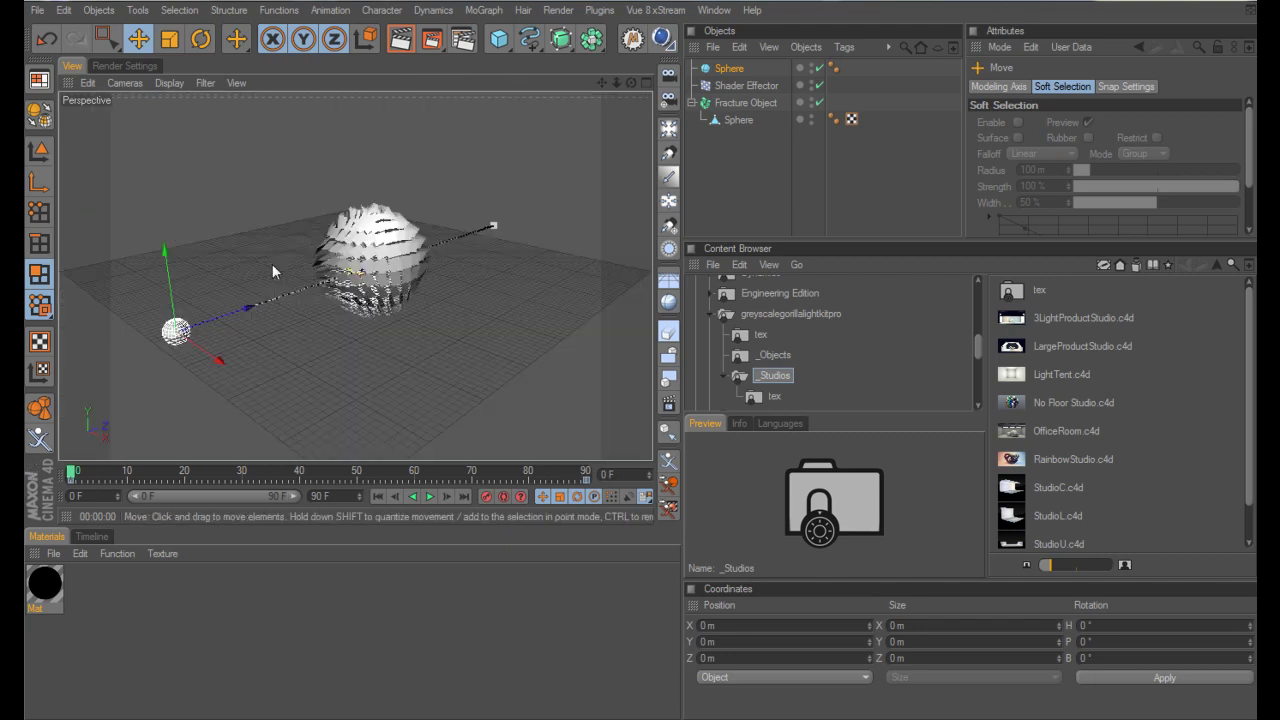
pyautogui.click(429, 496)
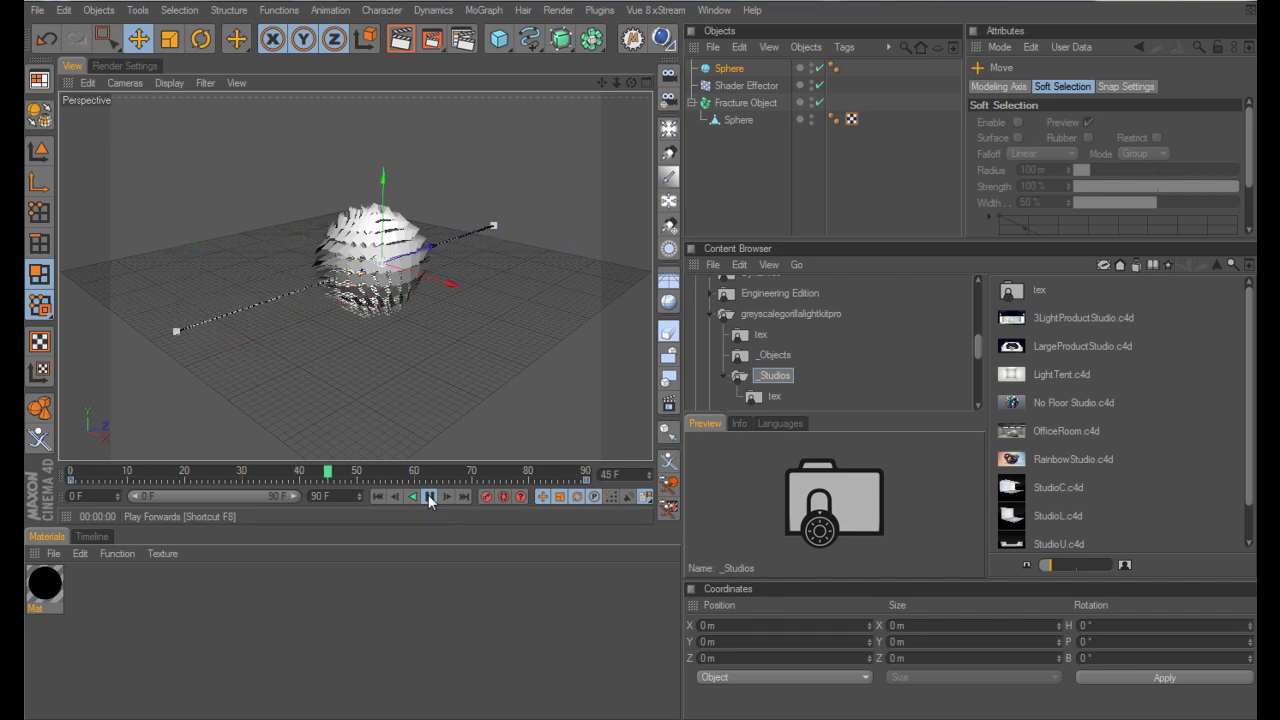
pyautogui.click(428, 494)
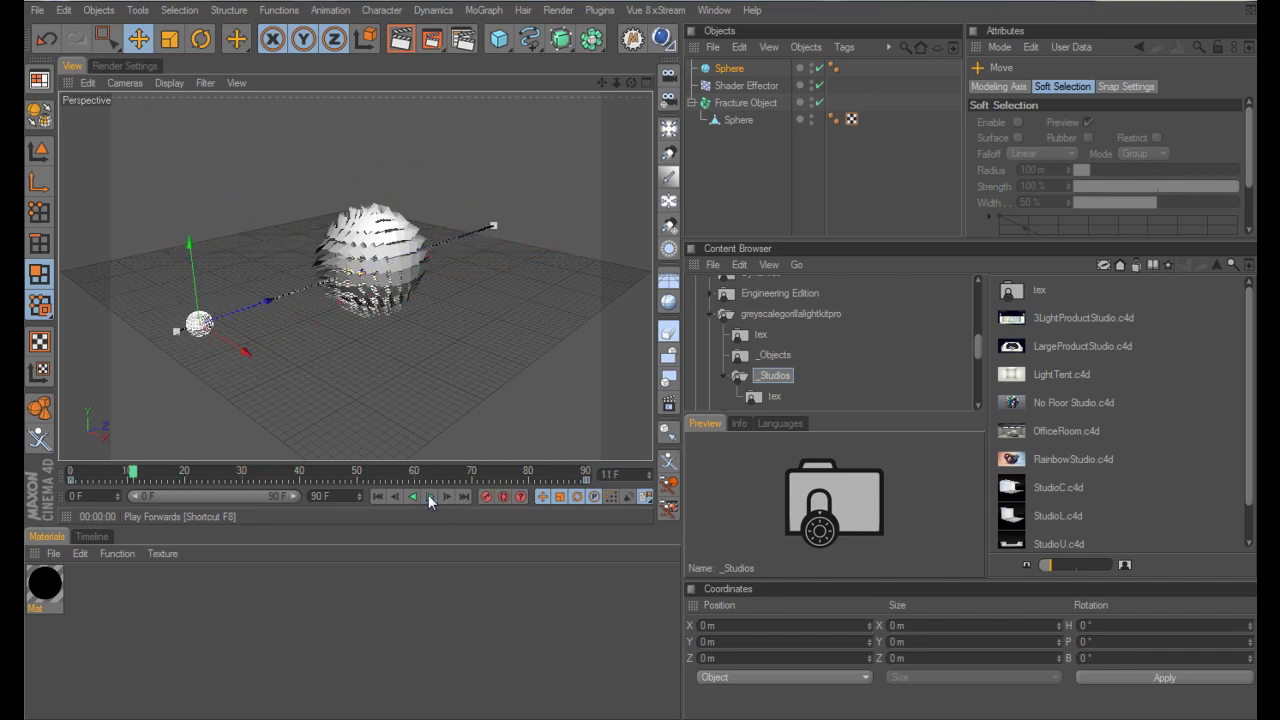
# Step: Add Sphere to the Mat material's Proximal shader Objects list, then close the editor
pyautogui.click(377, 495)
pyautogui.doubleClick(44, 584)
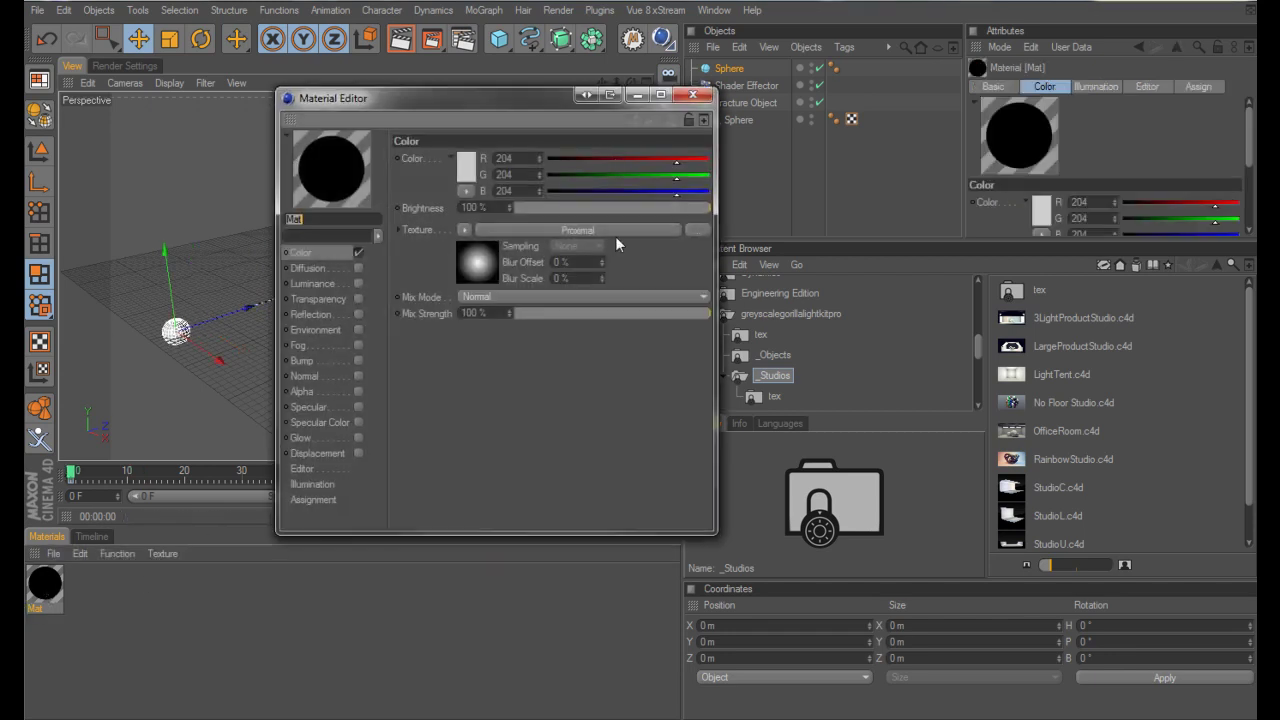
pyautogui.moveTo(524, 103); pyautogui.dragTo(479, 104)
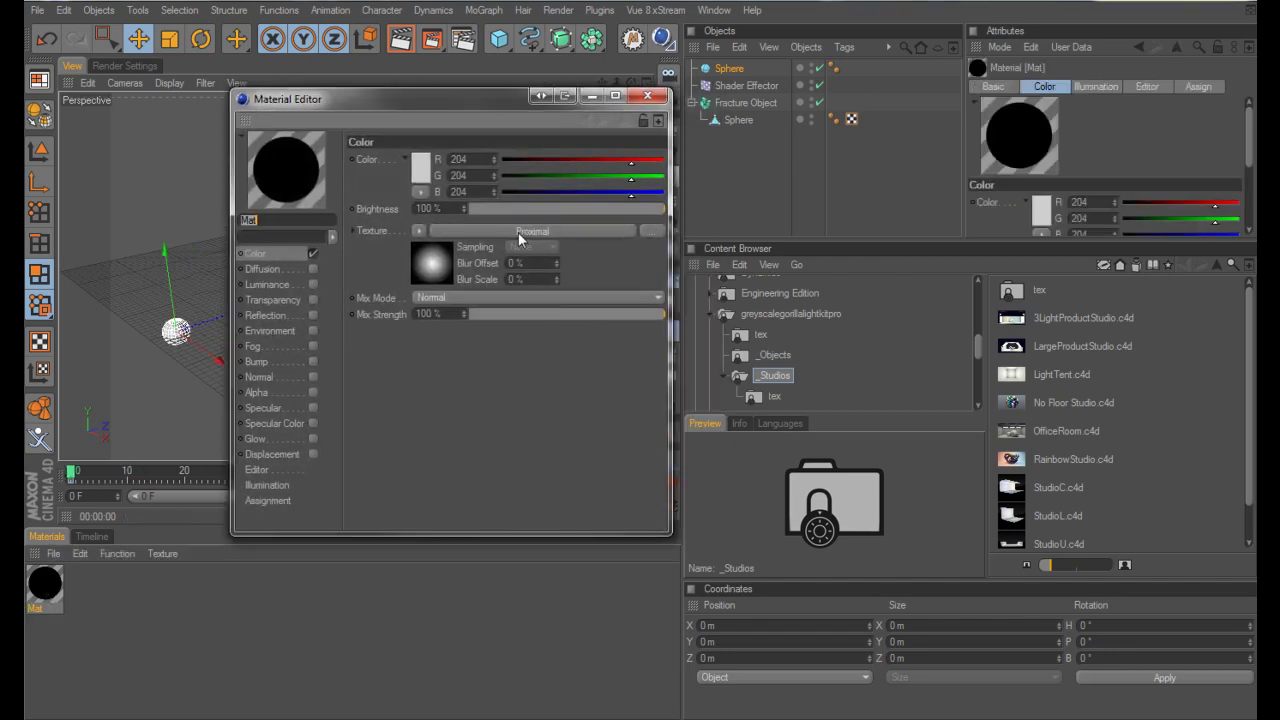
pyautogui.click(518, 232)
pyautogui.moveTo(461, 101); pyautogui.dragTo(377, 97)
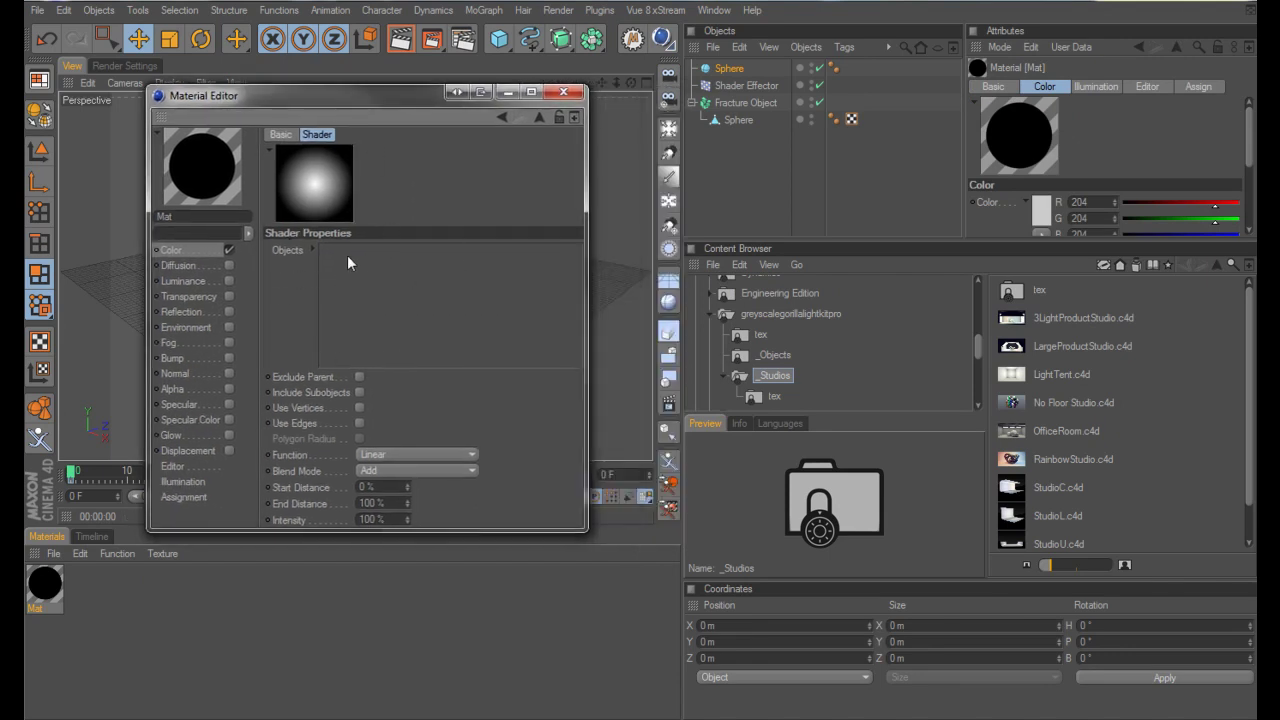
pyautogui.moveTo(728, 68); pyautogui.dragTo(397, 277)
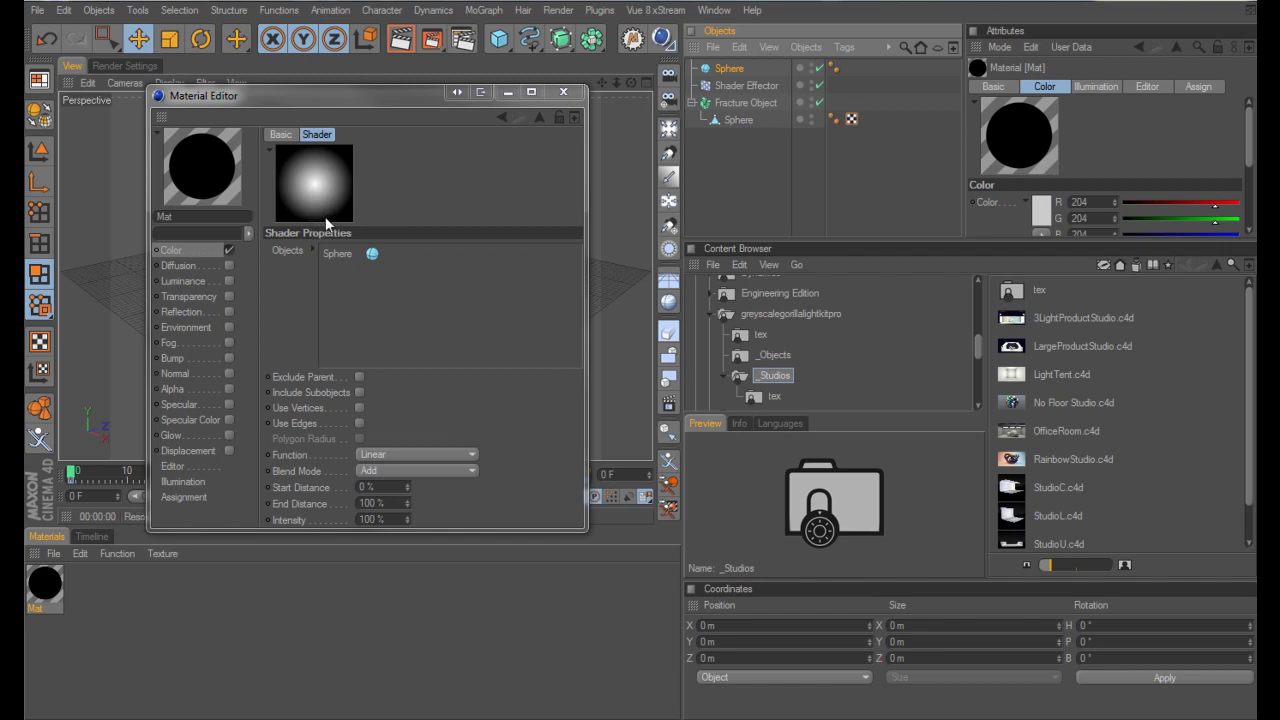
pyautogui.click(564, 93)
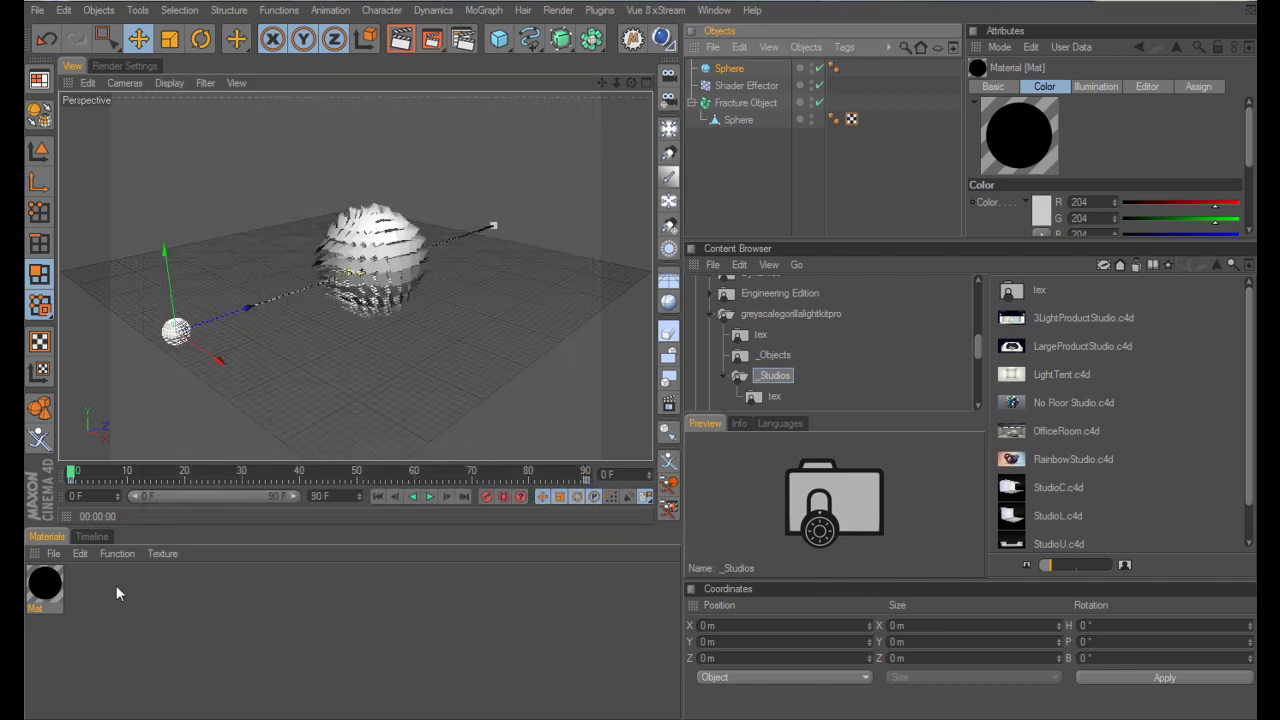
# Step: Drag the Mat material onto the Fracture Object, darkening the fractured sphere, then select Sphere
pyautogui.click(45, 588)
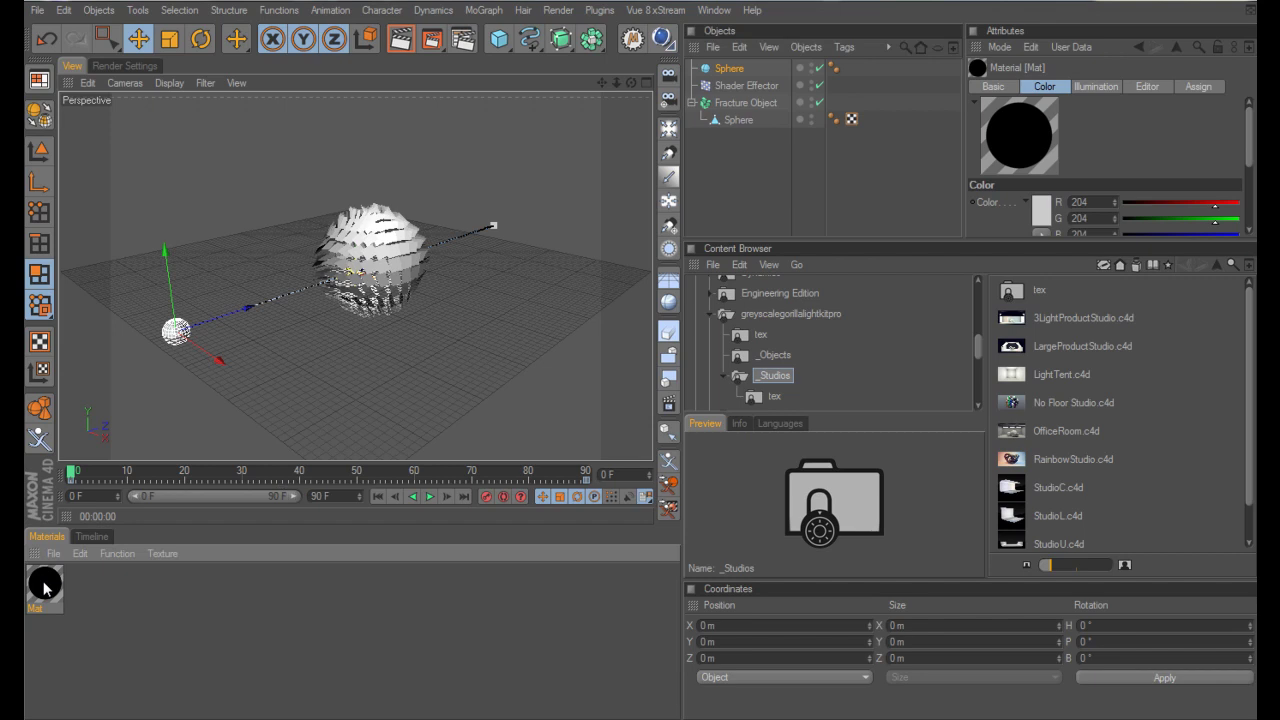
pyautogui.moveTo(45, 588); pyautogui.dragTo(740, 103)
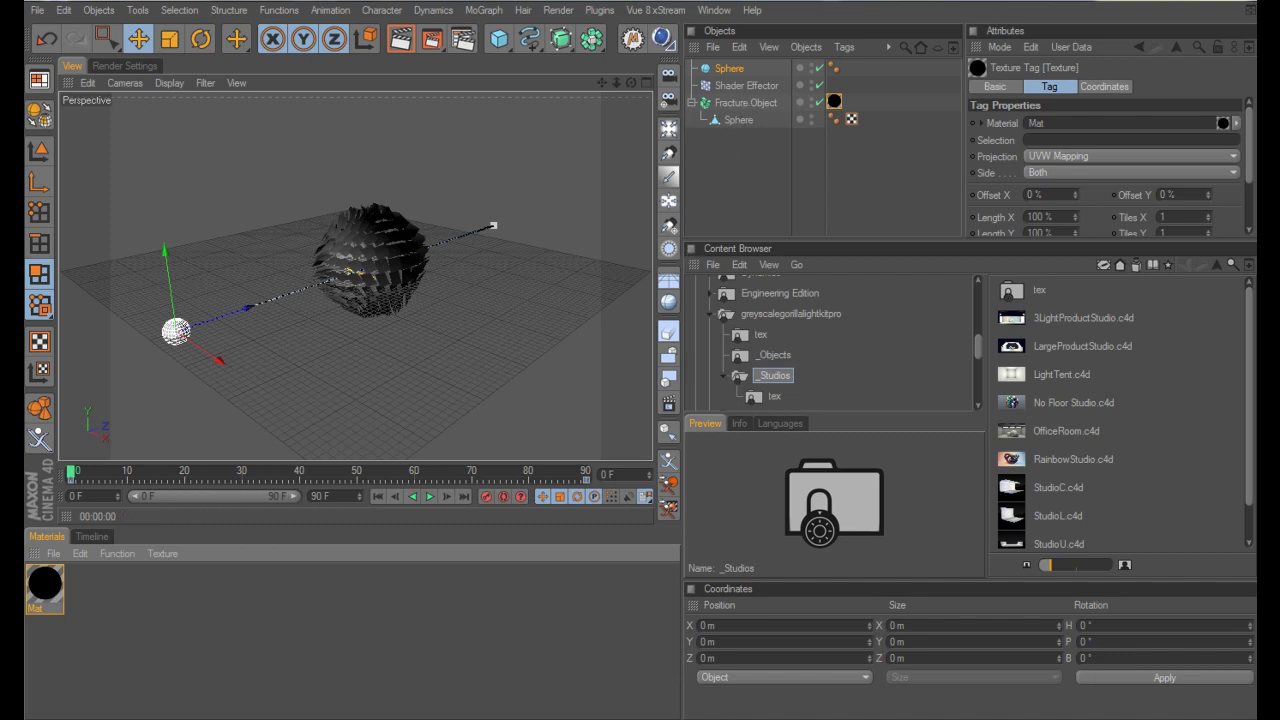
pyautogui.click(729, 68)
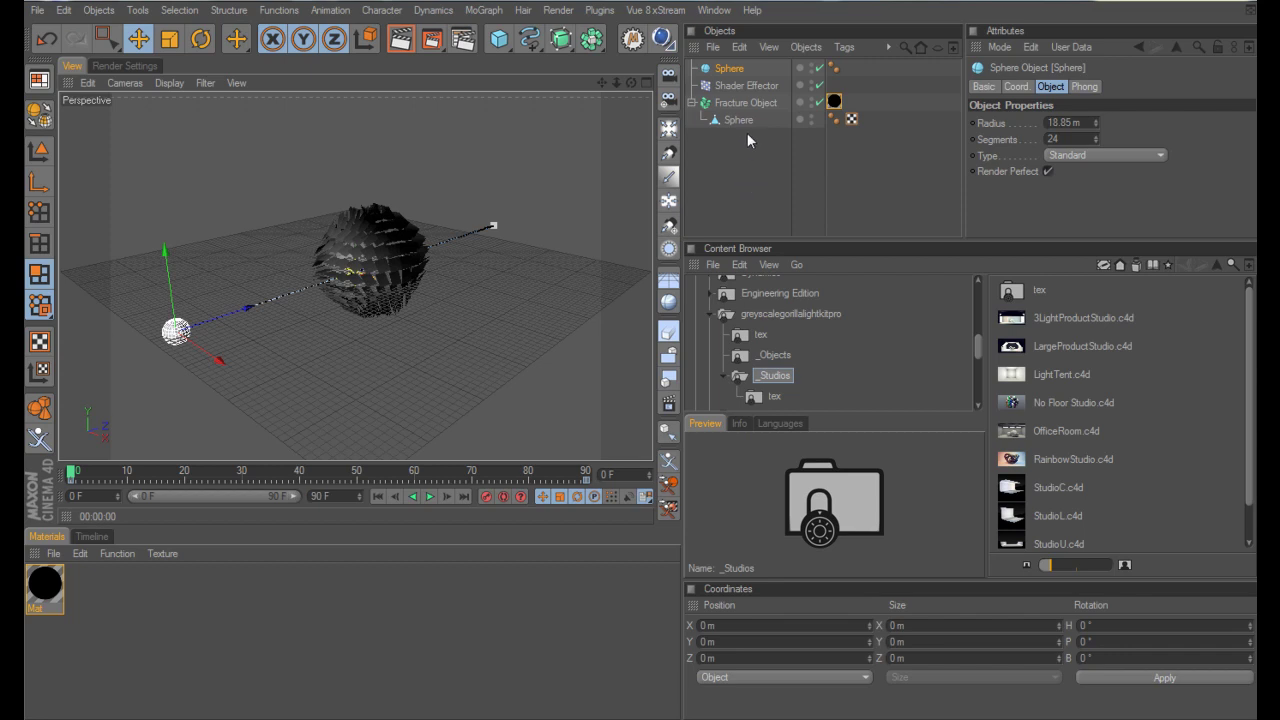
# Step: Select the Shader Effector to see its Shading settings, set to Custom Shader
pyautogui.click(745, 86)
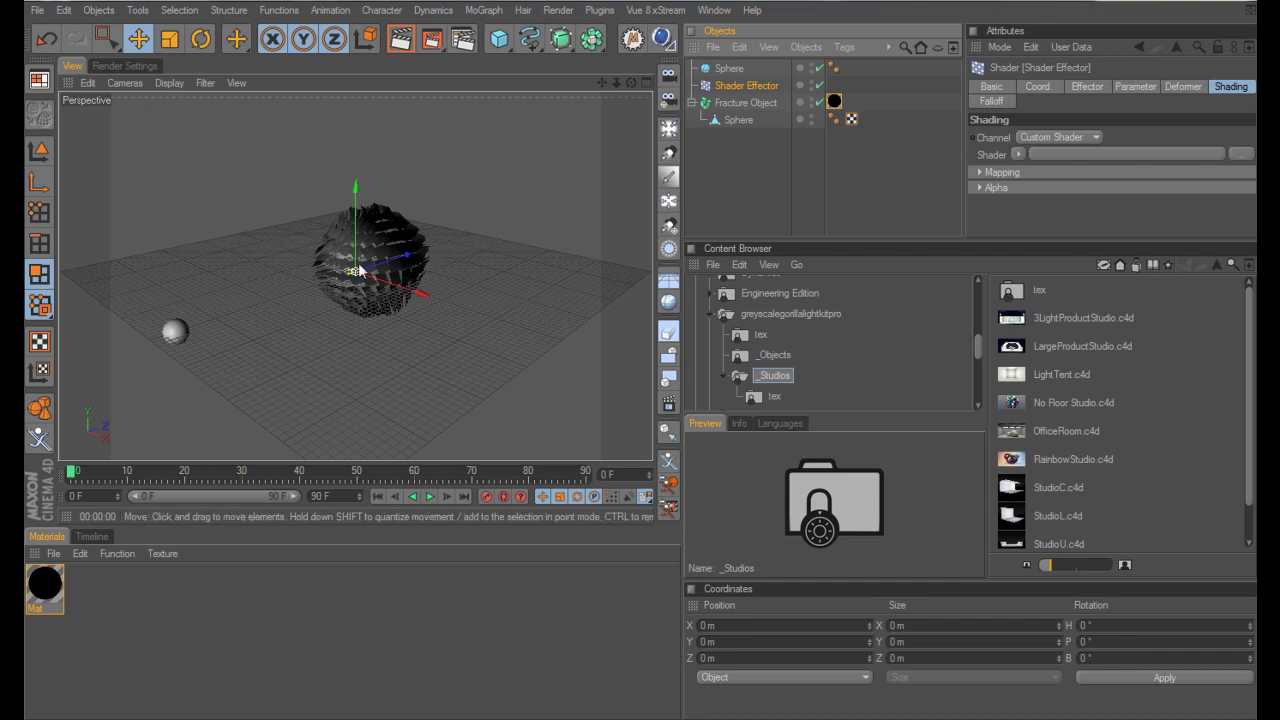
# Step: Add a MoGraph Array with a Light cloned under it, raised above the sphere
pyautogui.click(401, 40)
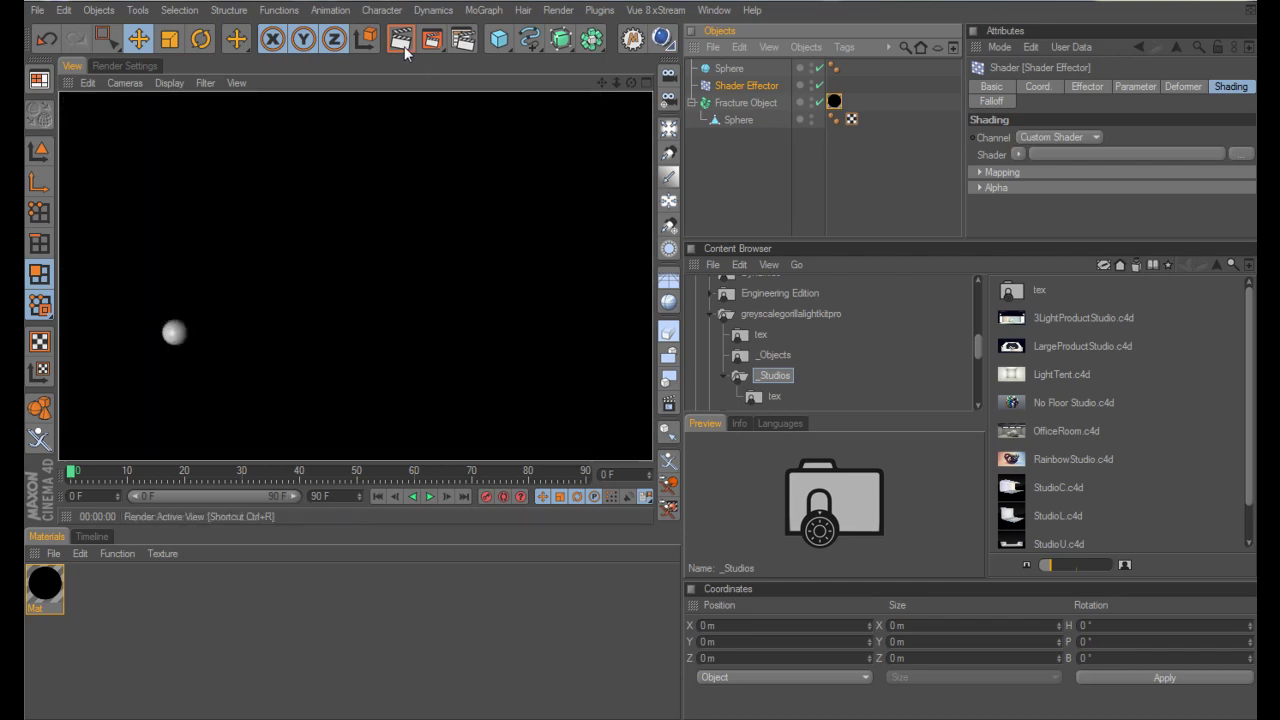
pyautogui.click(610, 160)
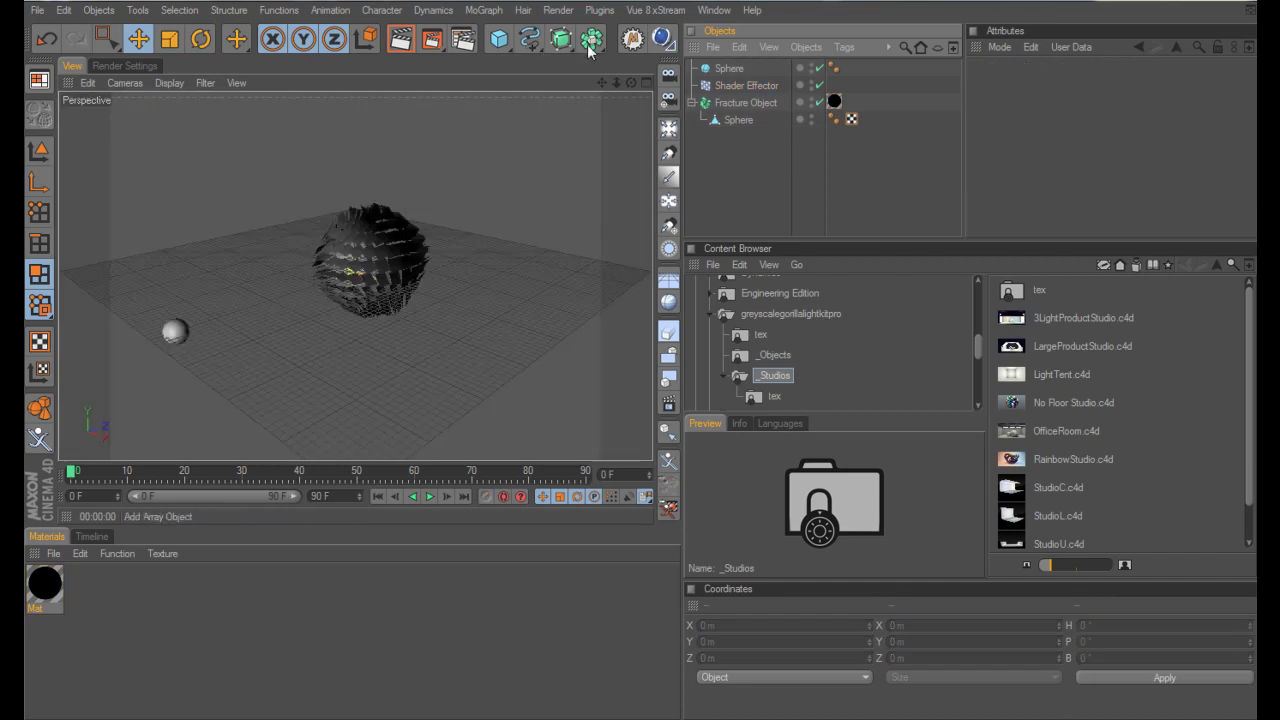
pyautogui.click(591, 40)
pyautogui.click(630, 56)
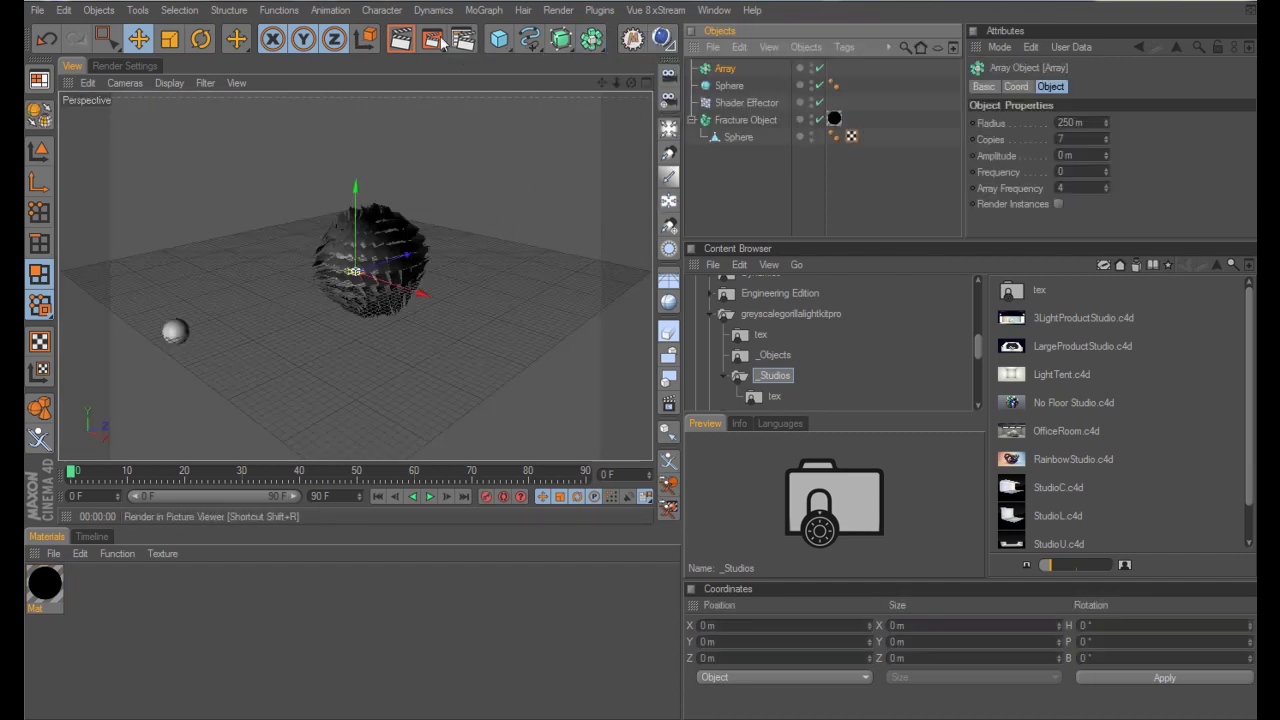
pyautogui.click(670, 130)
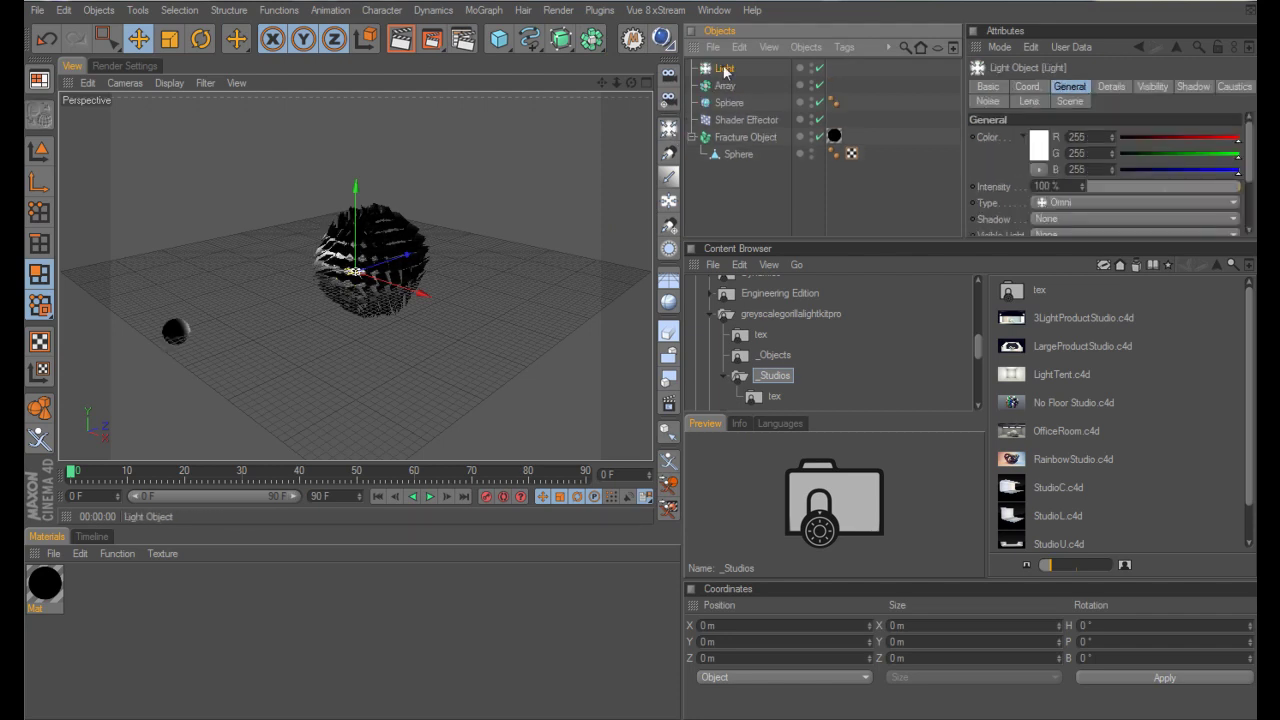
pyautogui.moveTo(727, 90); pyautogui.dragTo(727, 88)
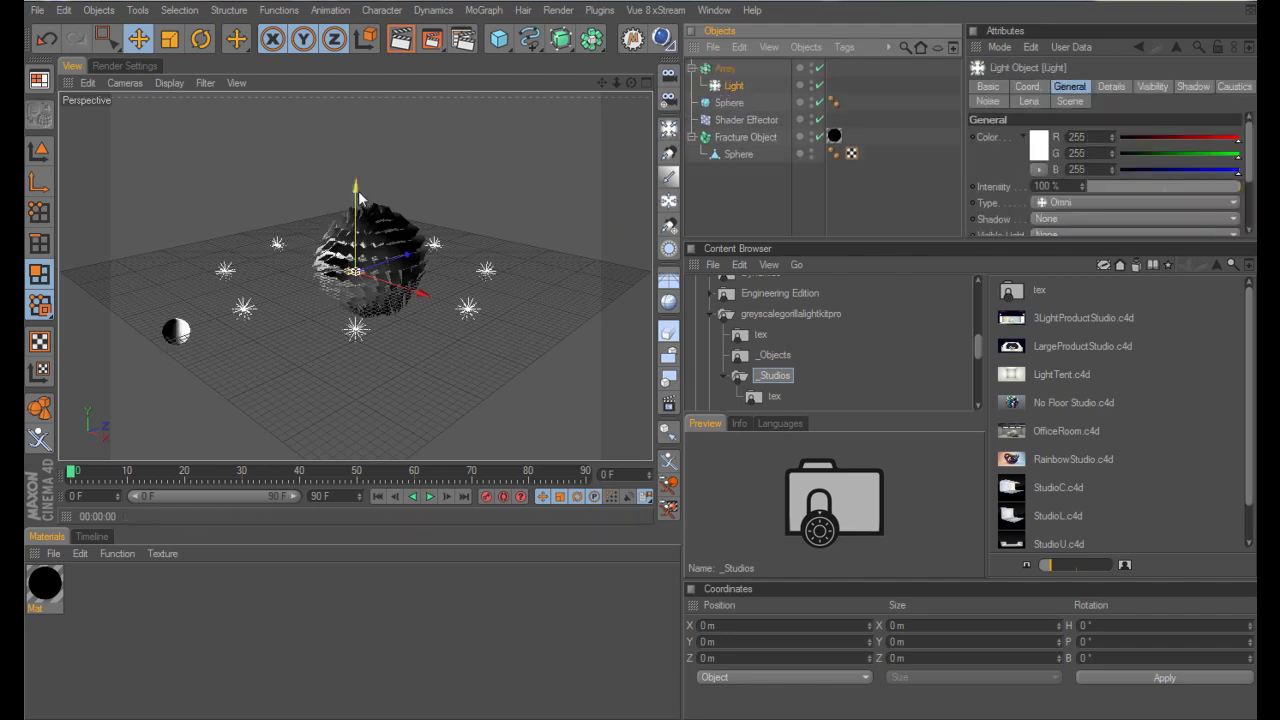
pyautogui.moveTo(356, 190); pyautogui.dragTo(355, 132)
pyautogui.click(724, 68)
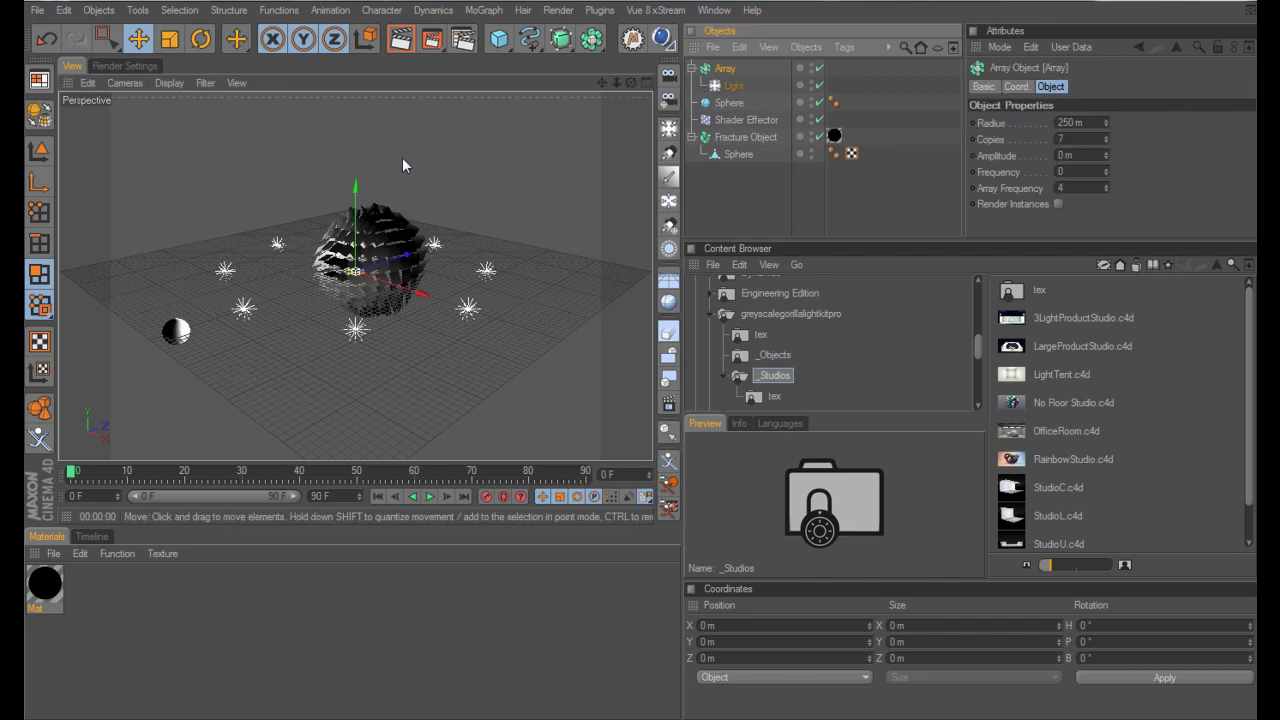
pyautogui.moveTo(355, 188); pyautogui.dragTo(355, 110)
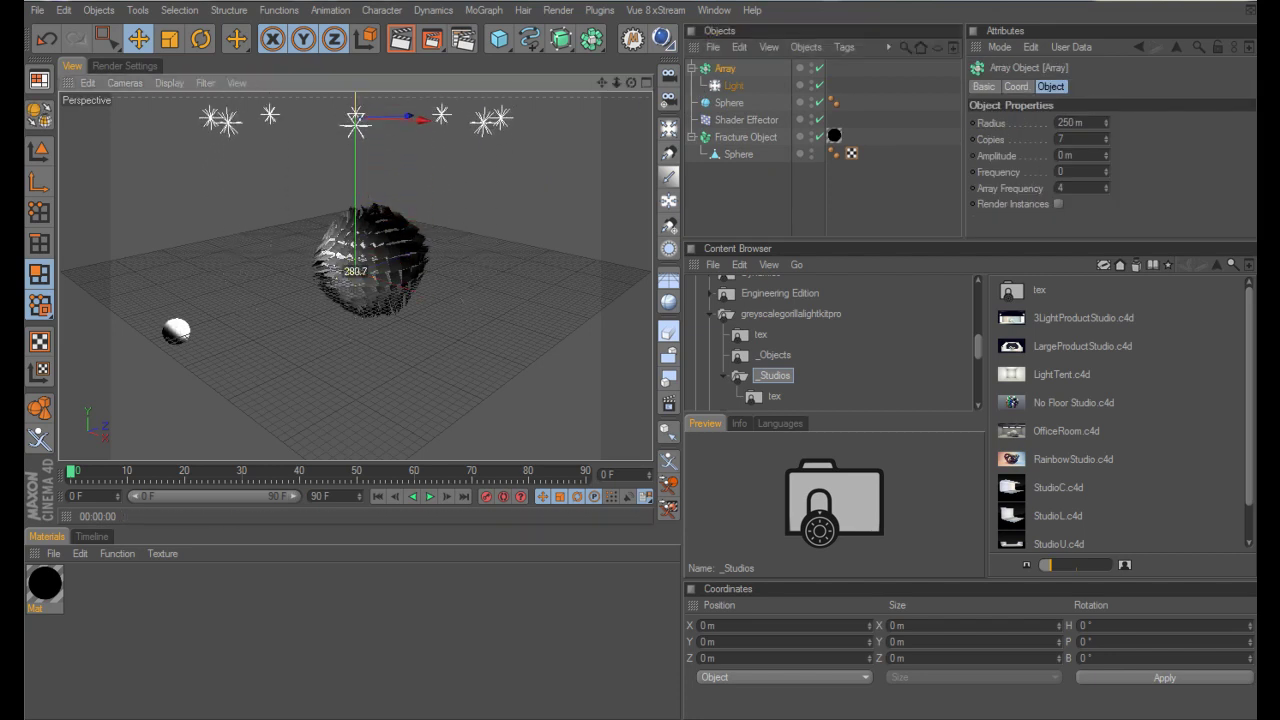
# Step: Set the cloned light to 50% intensity and colour 255/123/123, then preview-render
pyautogui.click(733, 85)
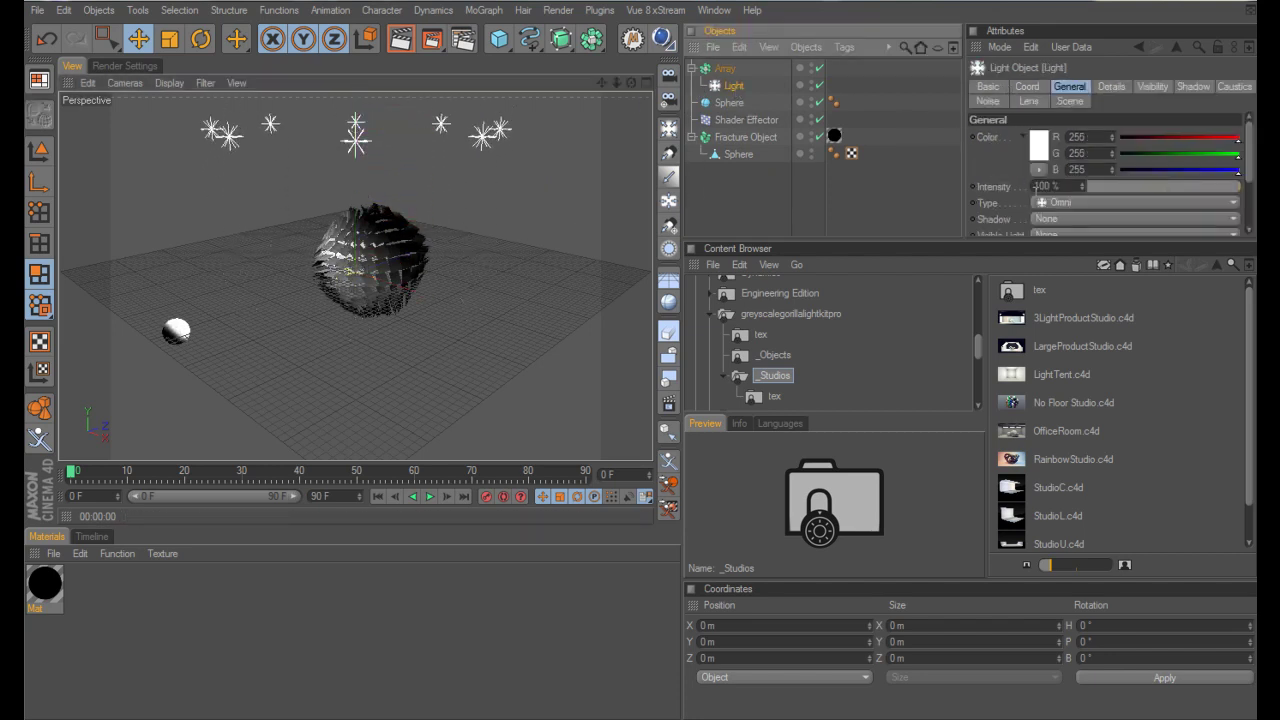
pyautogui.write('50')
pyautogui.press('Return')
pyautogui.click(1038, 145)
pyautogui.moveTo(997, 132); pyautogui.dragTo(994, 95)
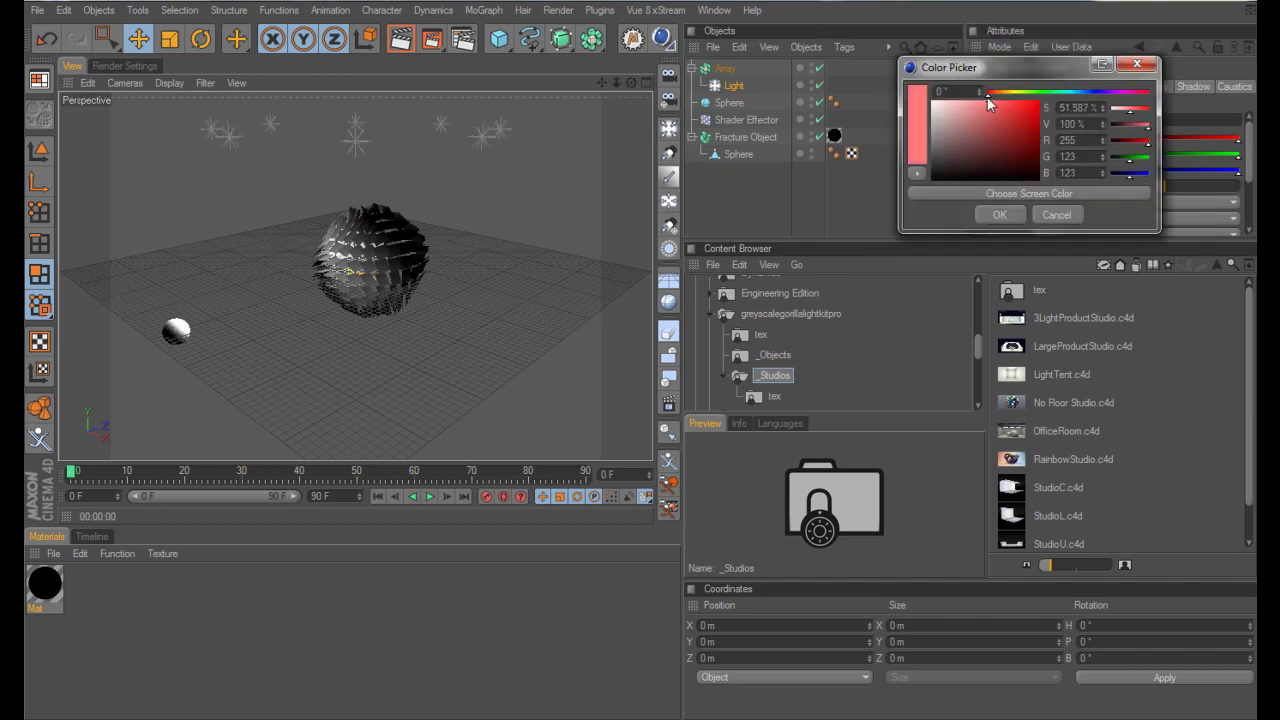
pyautogui.click(998, 215)
pyautogui.click(393, 45)
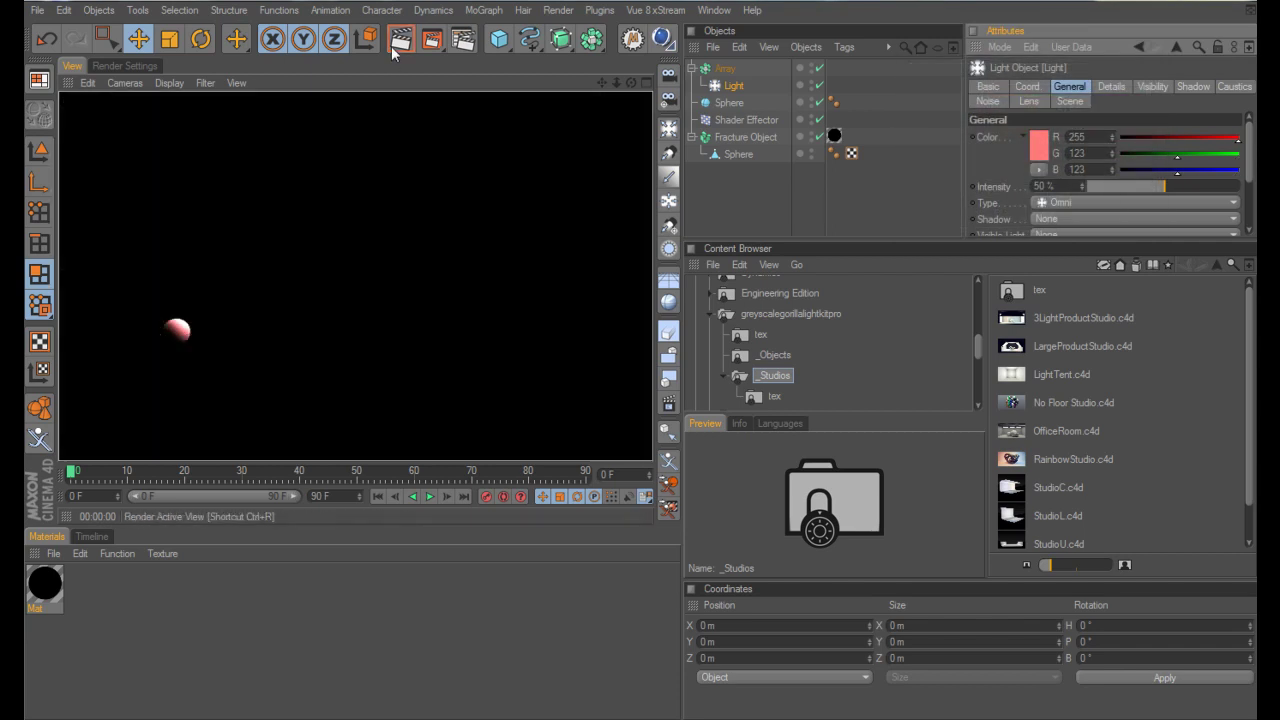
pyautogui.click(729, 191)
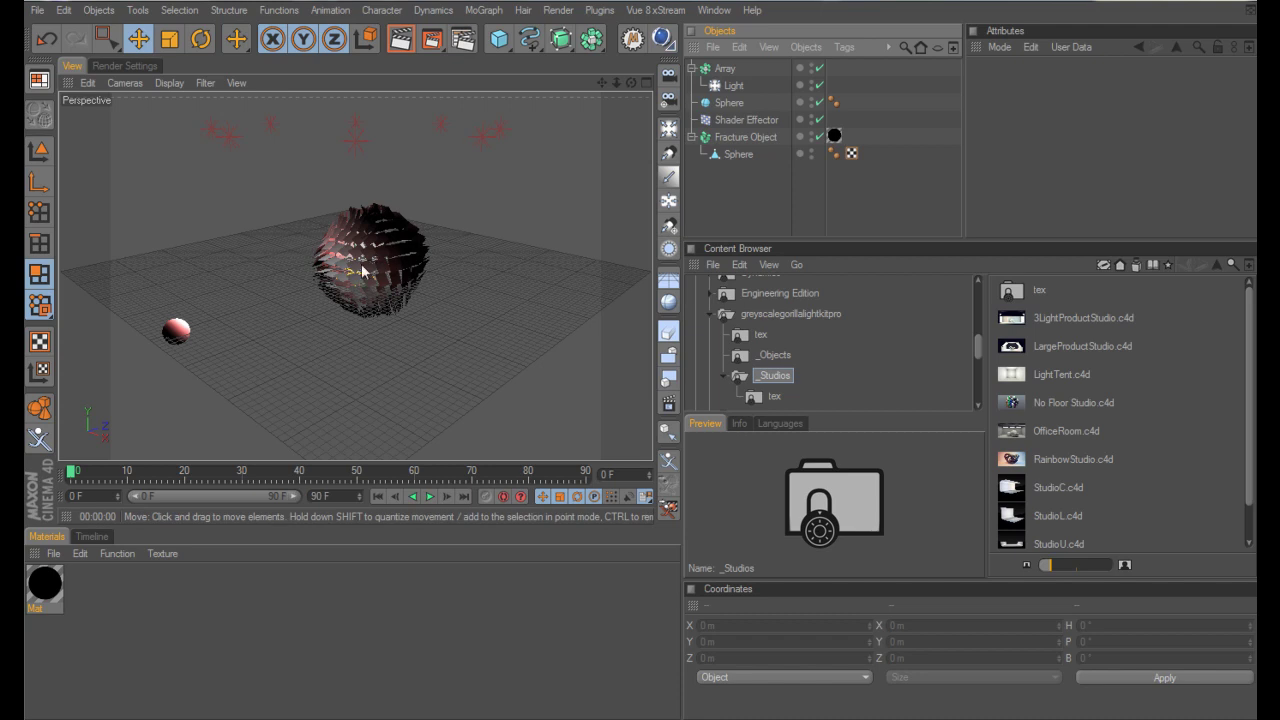
pyautogui.click(748, 120)
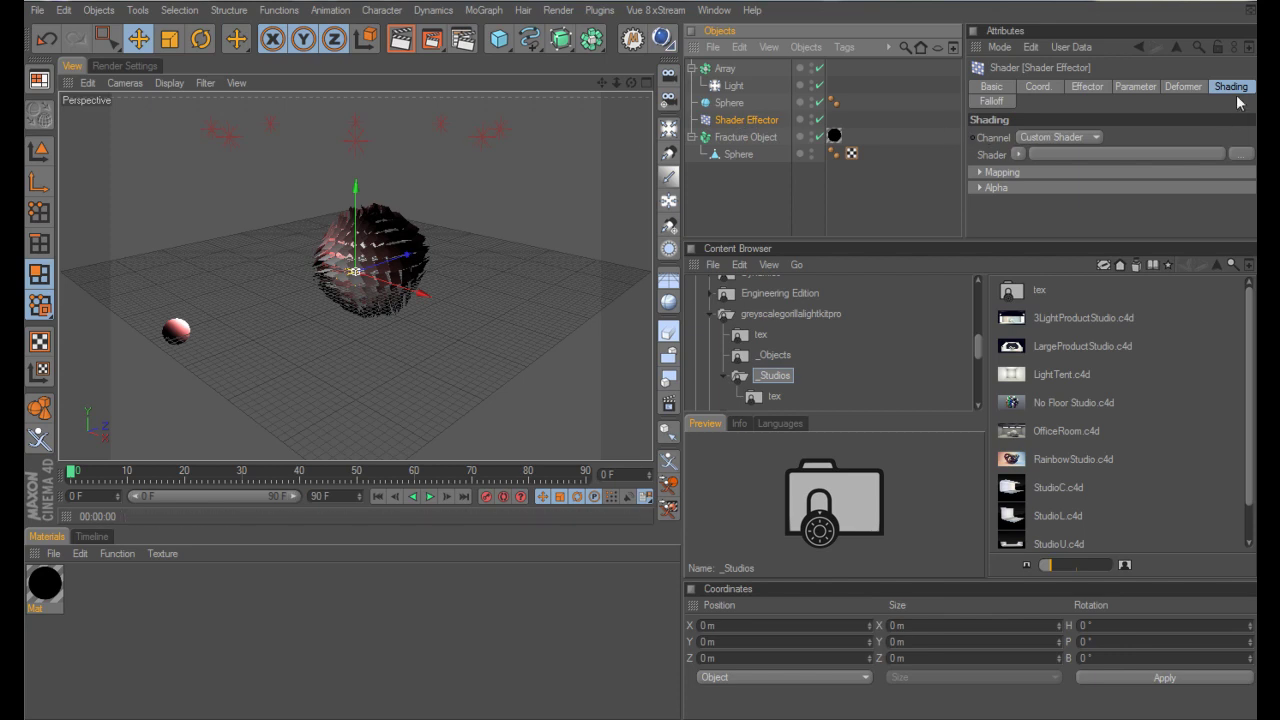
pyautogui.click(1060, 137)
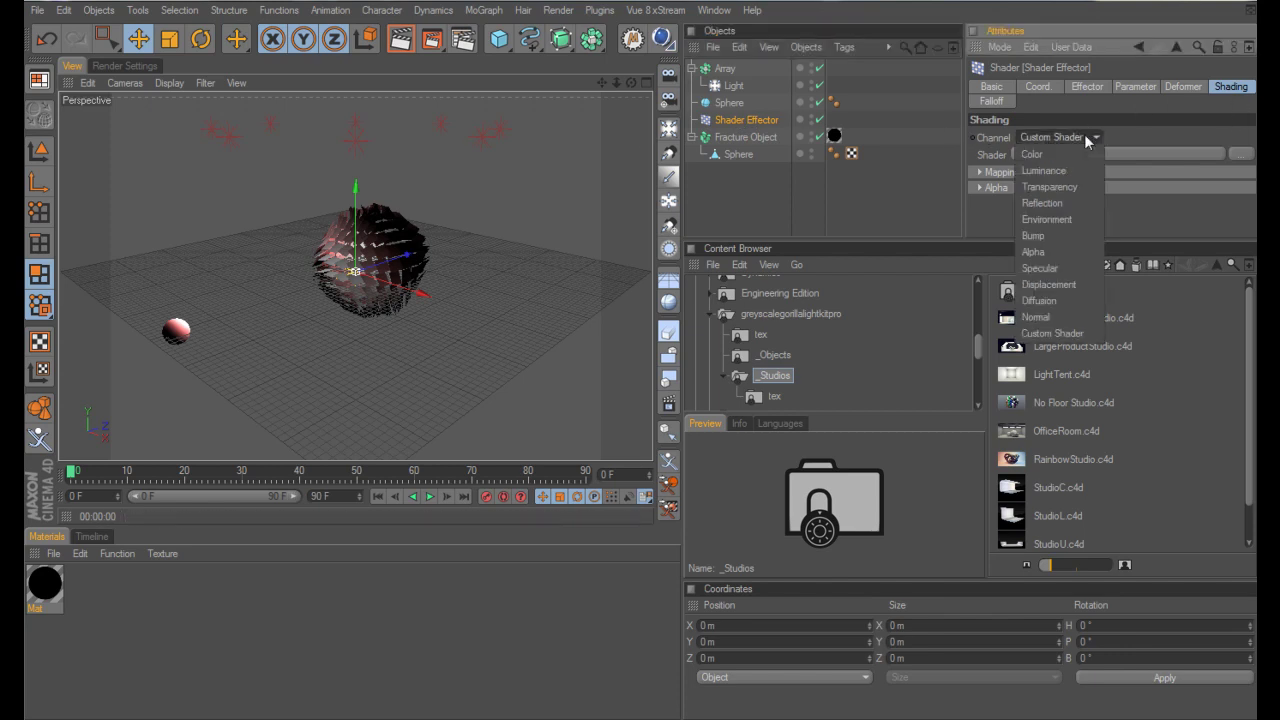
pyautogui.click(1074, 154)
pyautogui.click(834, 137)
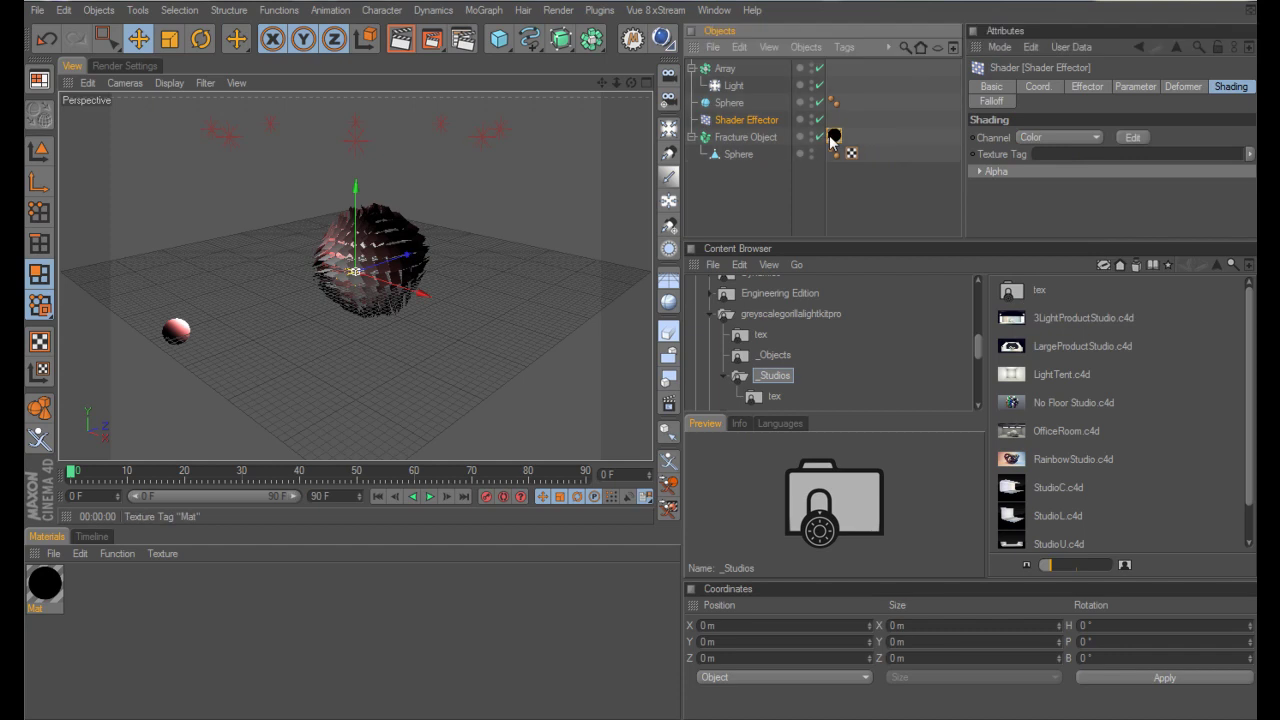
pyautogui.moveTo(831, 140); pyautogui.dragTo(1034, 157)
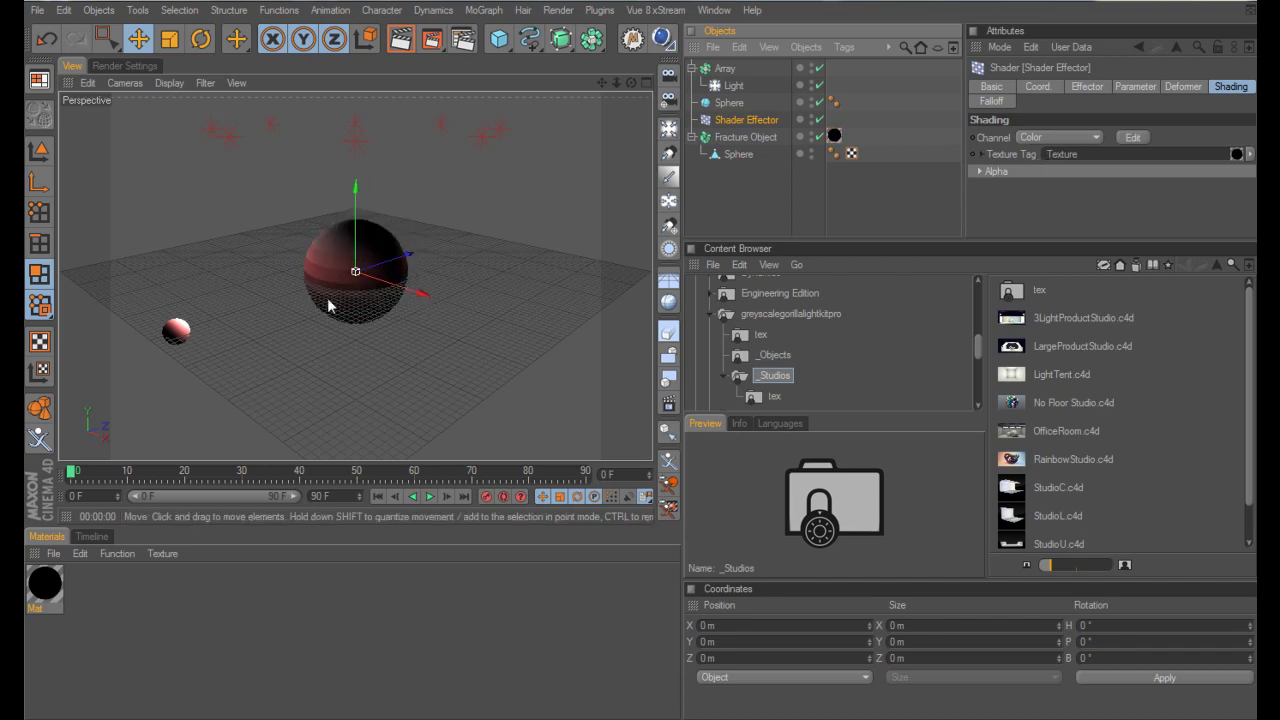
# Step: Preview-render the reassembled sphere and zoom the Perspective view back out
pyautogui.scroll(5, 323, 295)
pyautogui.click(401, 42)
pyautogui.scroll(-8, 375, 235)
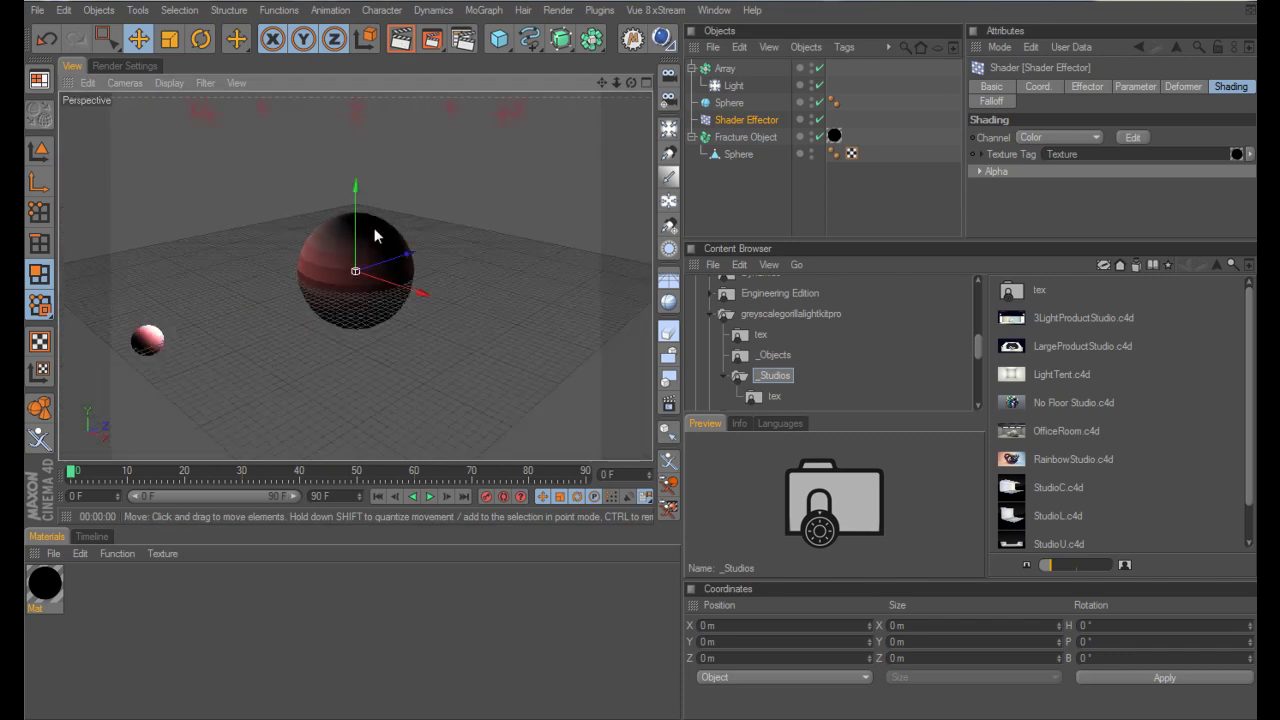
pyautogui.scroll(2, 375, 235)
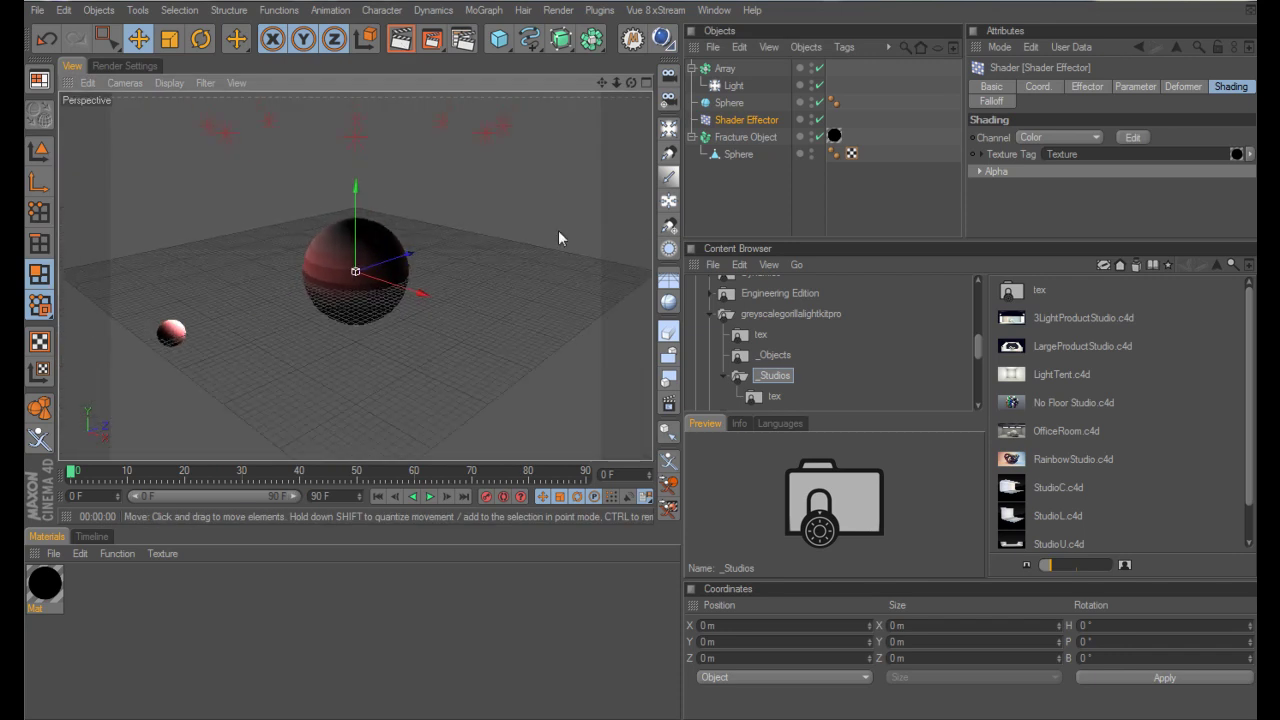
# Step: Delete the Array and its cloned light from the scene
pyautogui.click(725, 69)
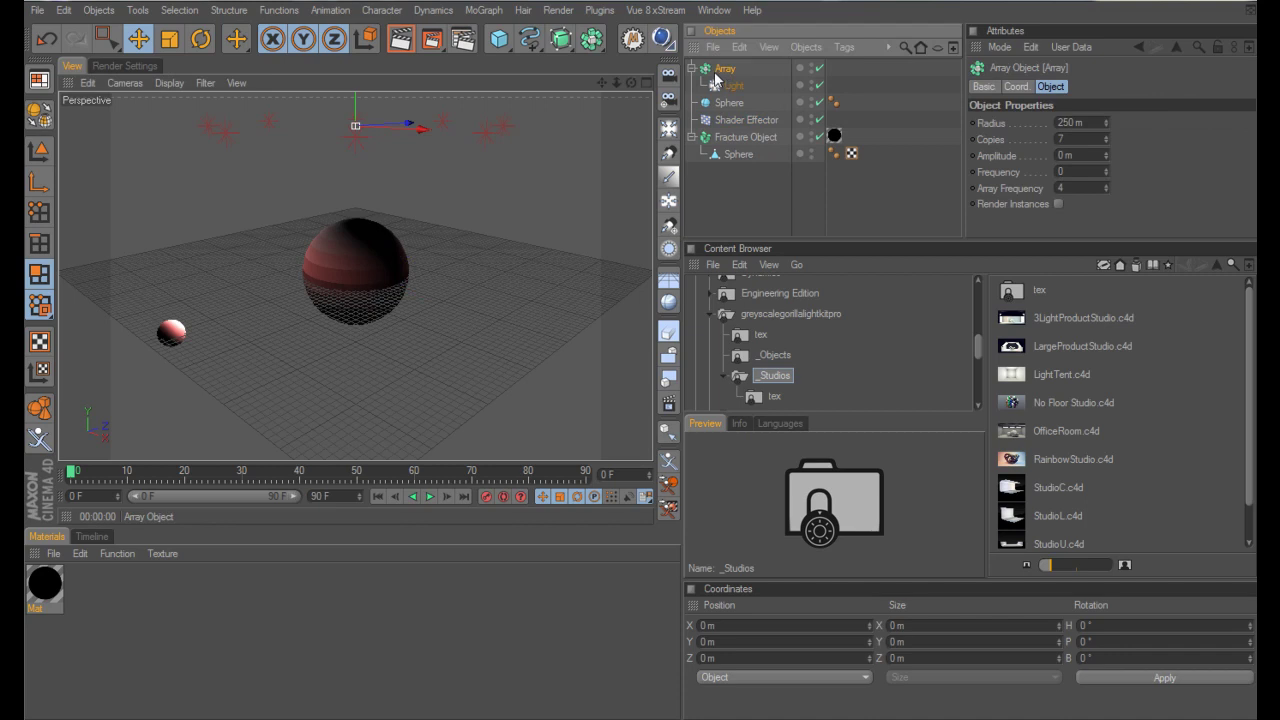
pyautogui.press('Delete')
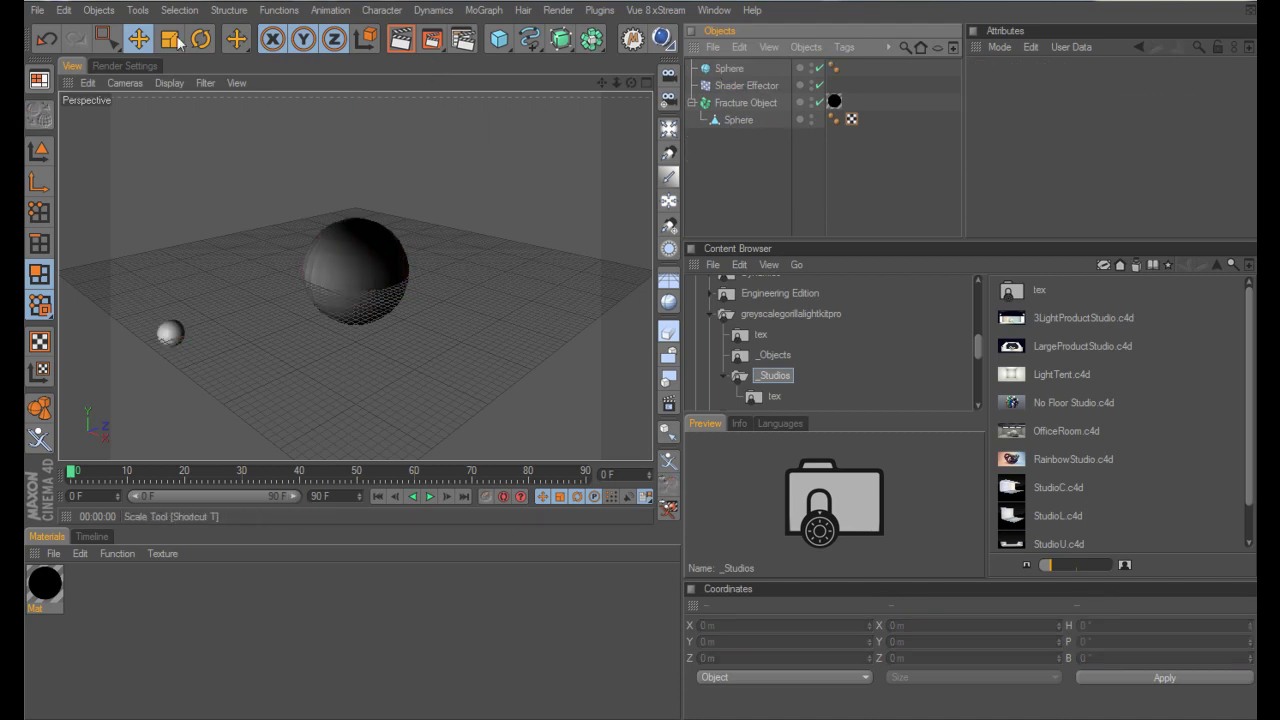
pyautogui.click(69, 17)
pyautogui.moveTo(84, 14)
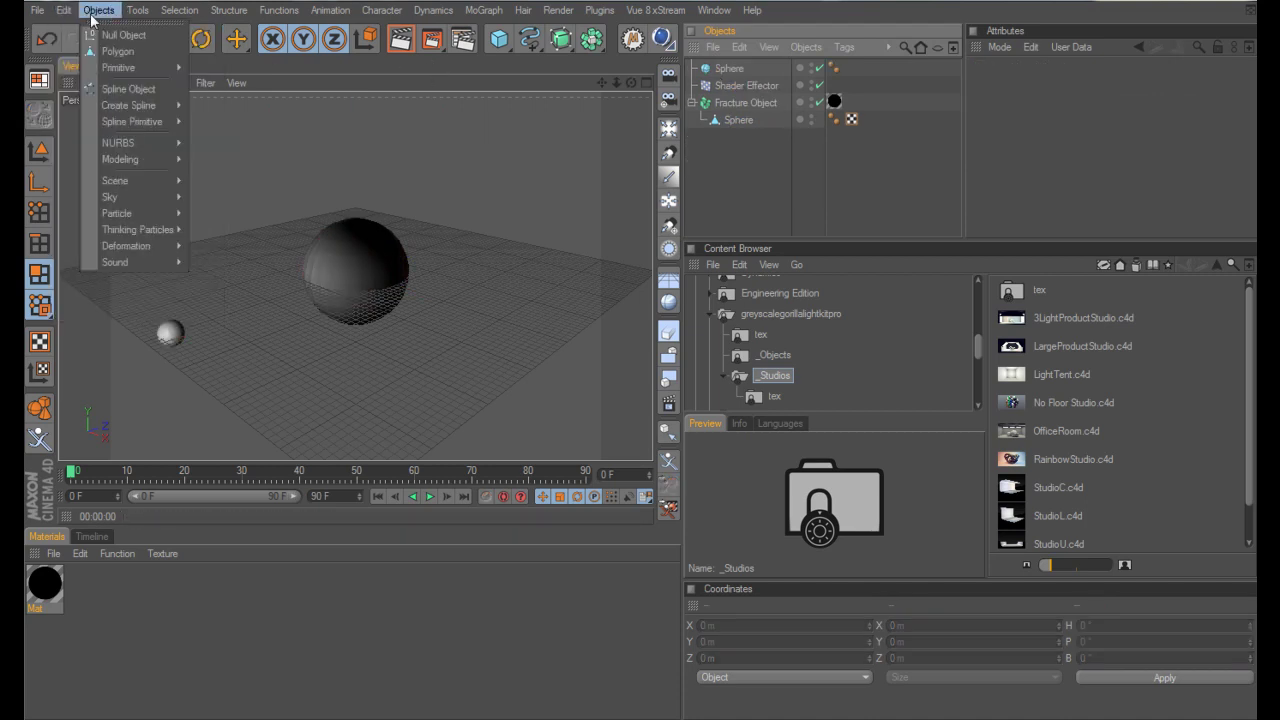
pyautogui.moveTo(160, 197)
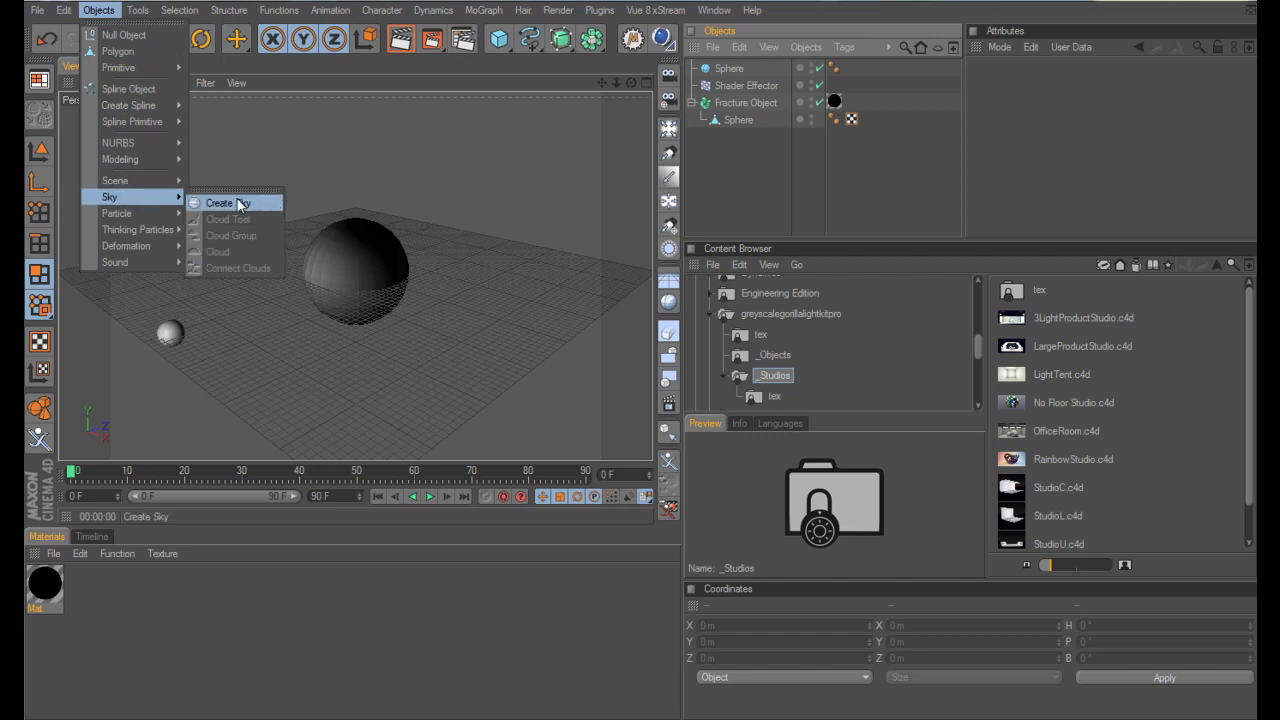
pyautogui.click(736, 202)
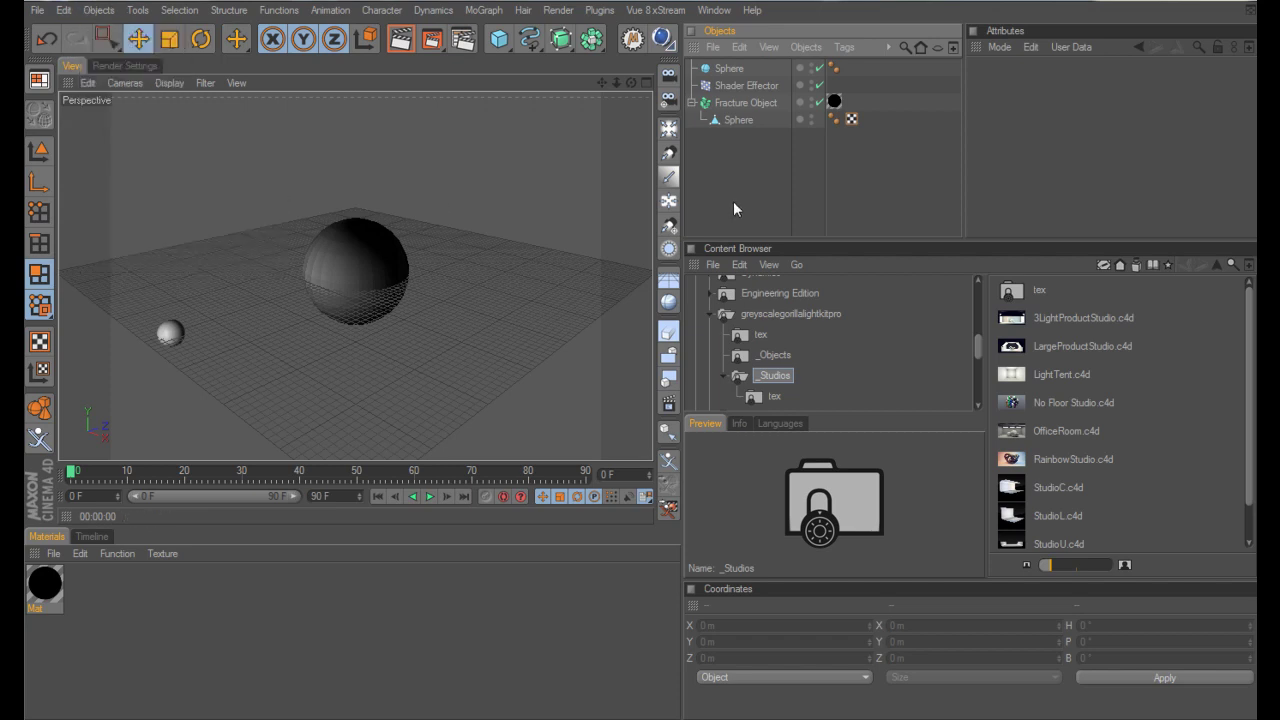
# Step: Add a Sky object, test-render with it, then delete the Sky again
pyautogui.click(669, 303)
pyautogui.click(400, 40)
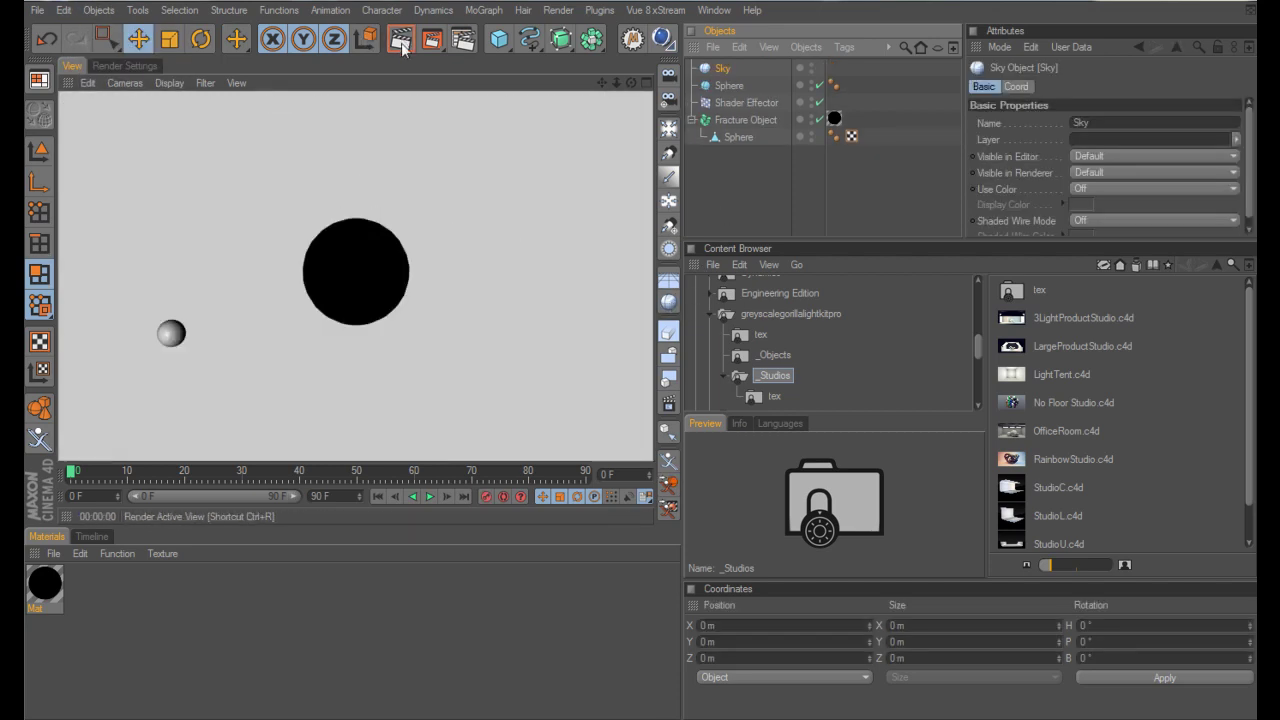
pyautogui.click(711, 223)
pyautogui.click(720, 69)
pyautogui.press('Delete')
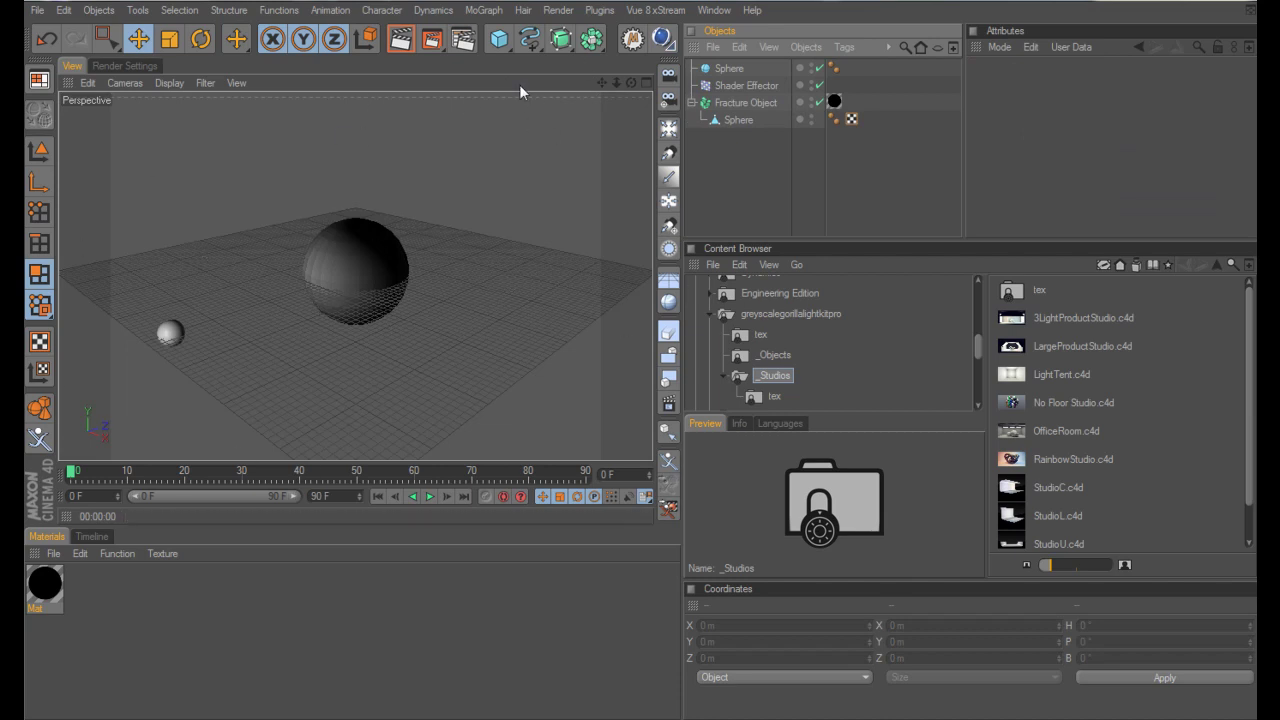
# Step: Apply the Factory Catwalk preset from the sIBL Loader to light the scene
pyautogui.click(598, 10)
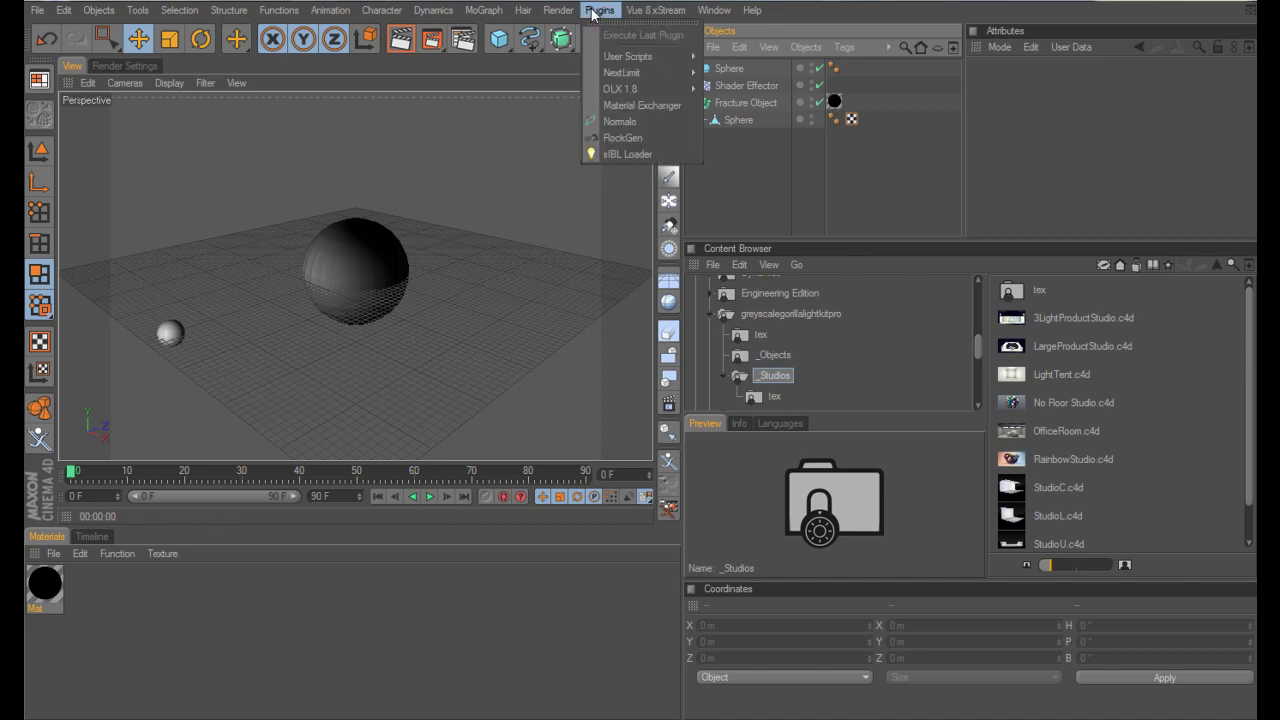
pyautogui.click(616, 154)
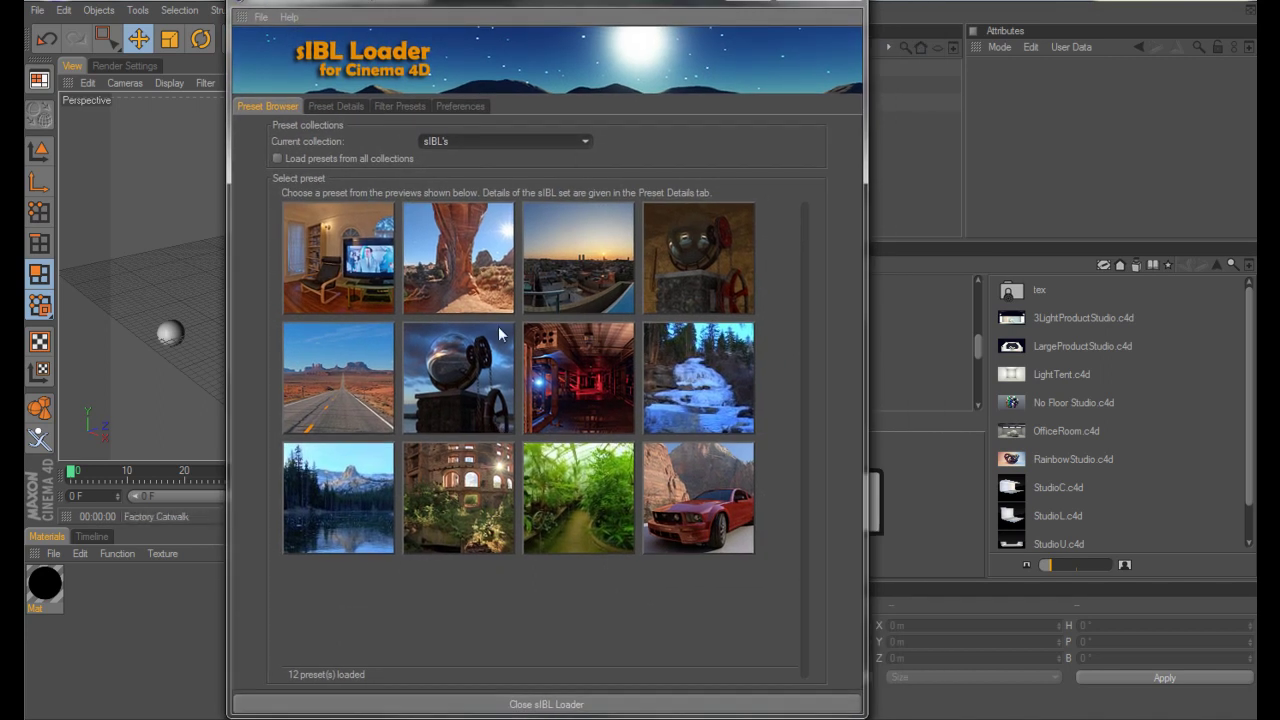
pyautogui.doubleClick(549, 374)
pyautogui.click(758, 503)
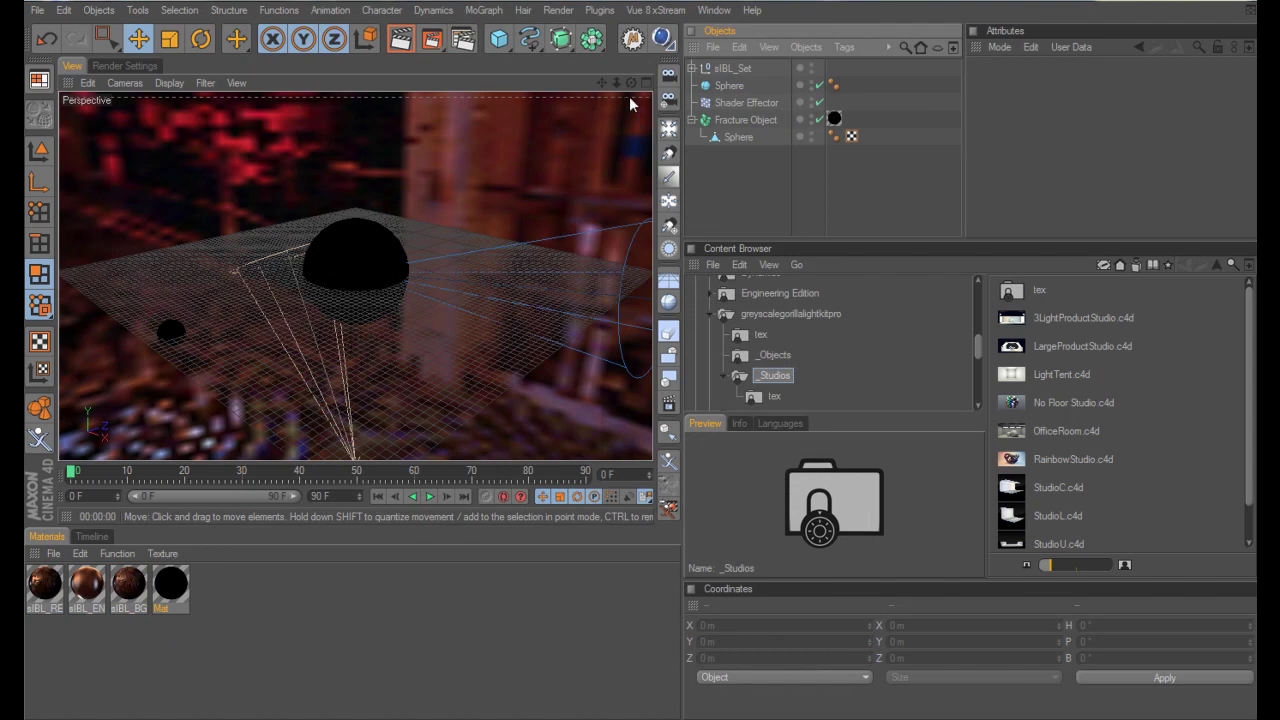
# Step: Test-render the HDRI lighting and create a new blank material, Mat.1
pyautogui.click(401, 40)
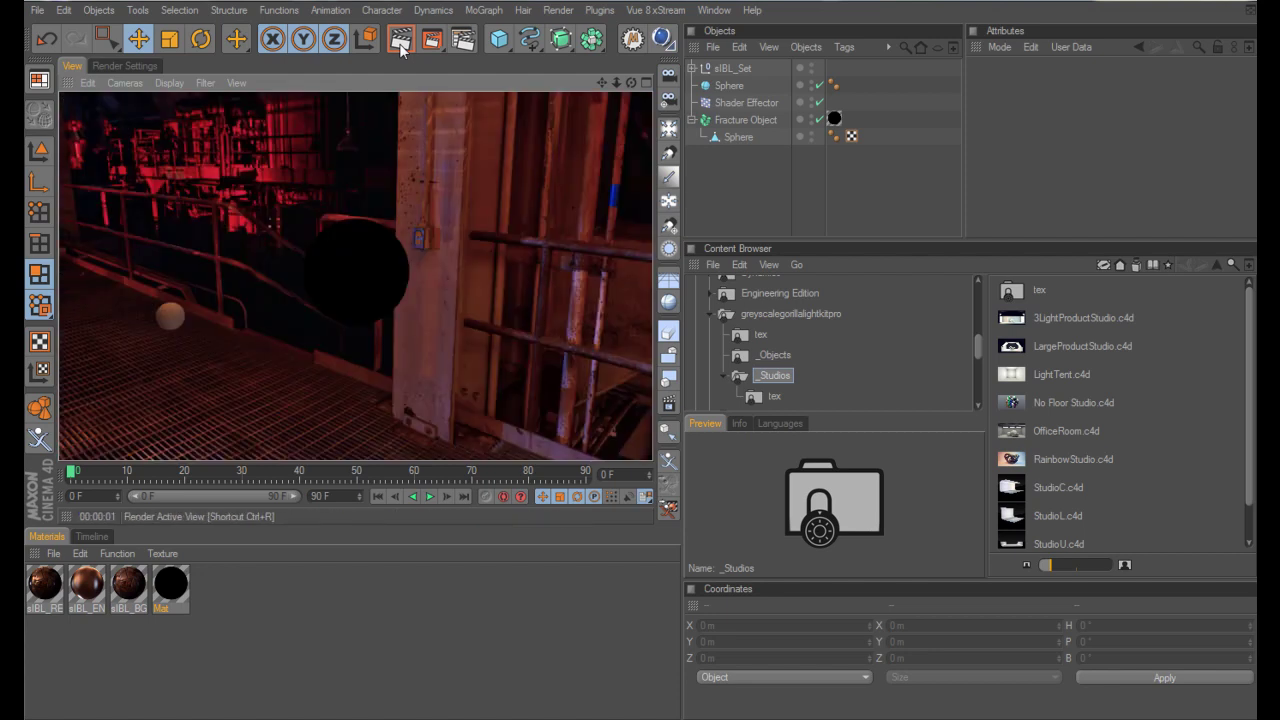
pyautogui.click(361, 237)
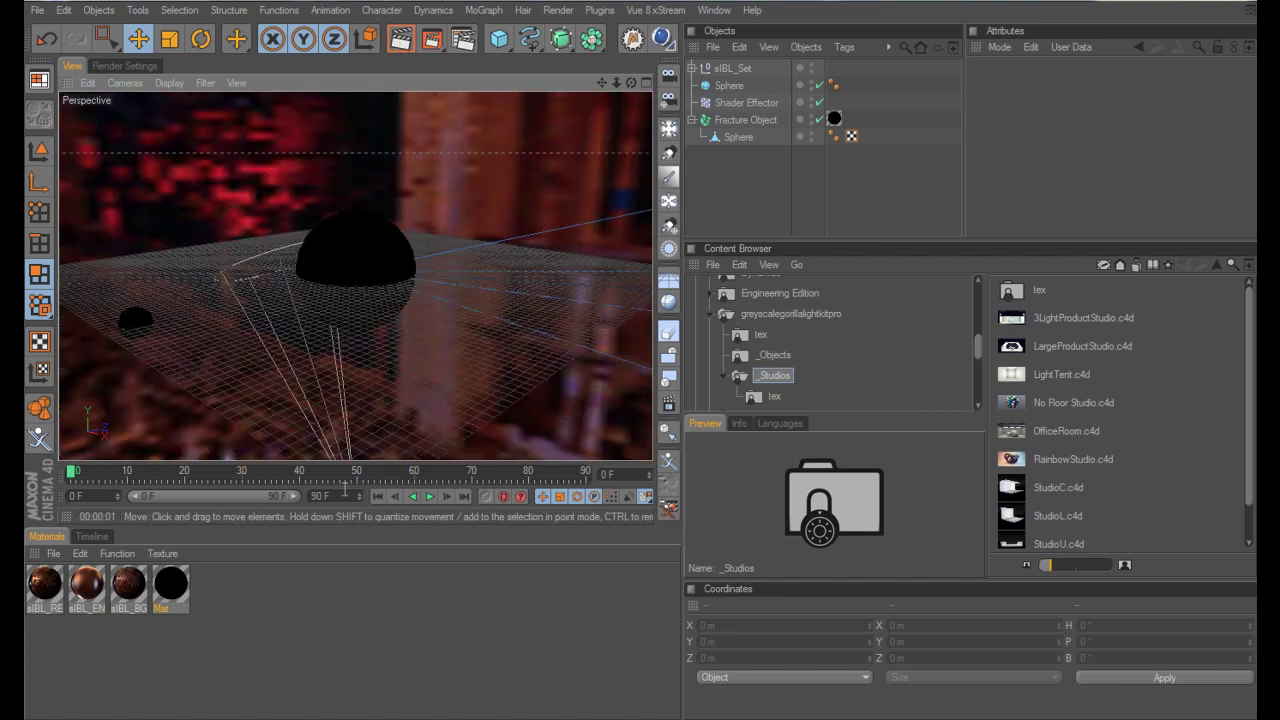
pyautogui.doubleClick(257, 574)
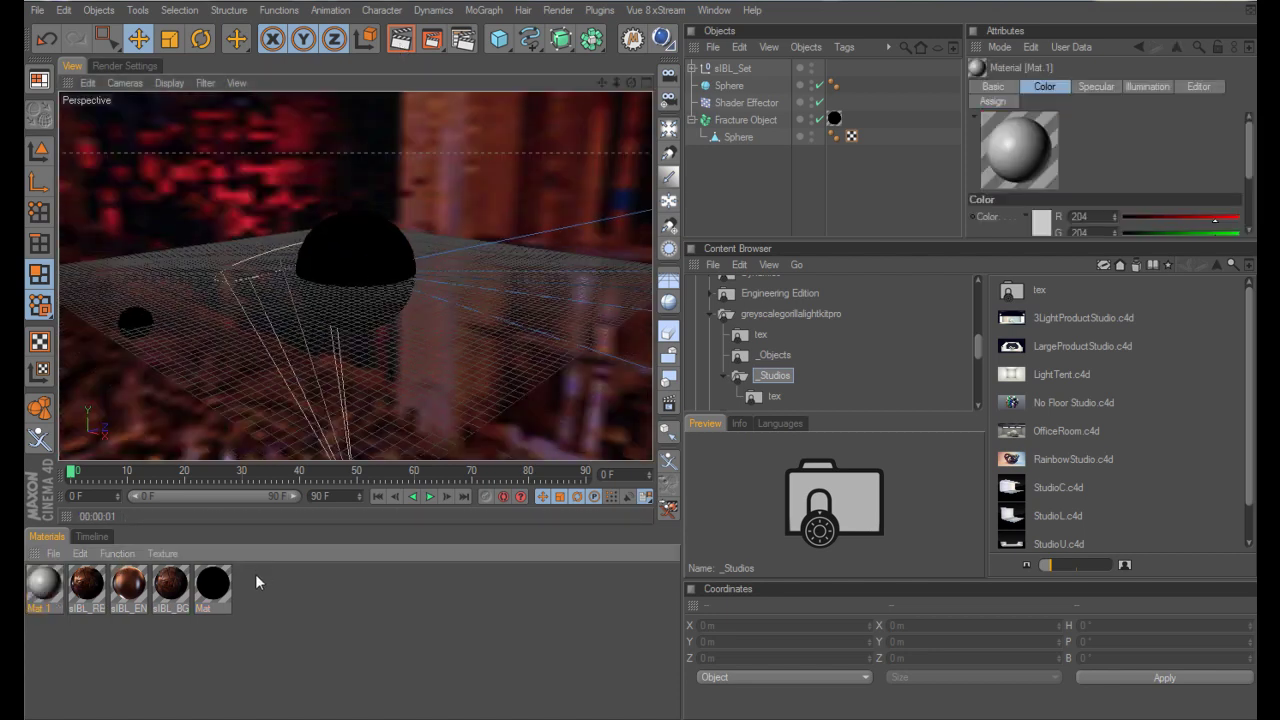
# Step: Give Mat.1 colour R12 G77 B227 and enable Reflection with a Fresnel texture
pyautogui.doubleClick(55, 591)
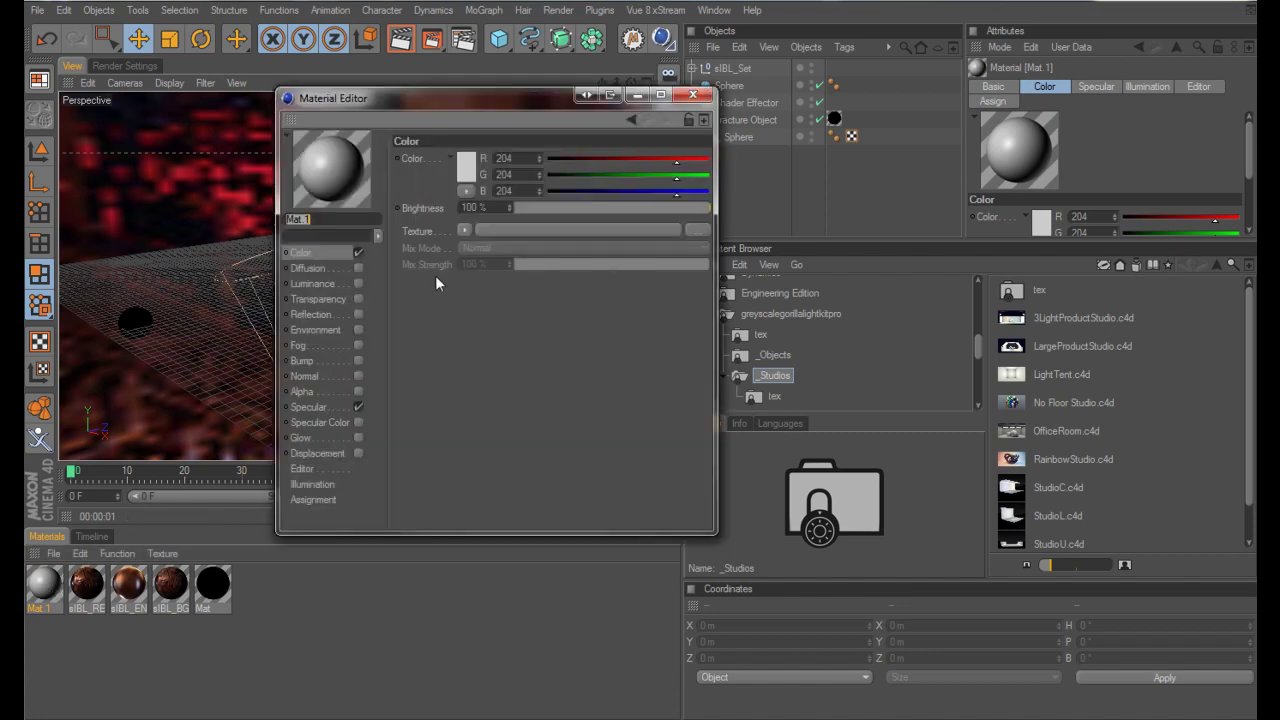
pyautogui.click(466, 168)
pyautogui.moveTo(434, 163); pyautogui.dragTo(469, 134)
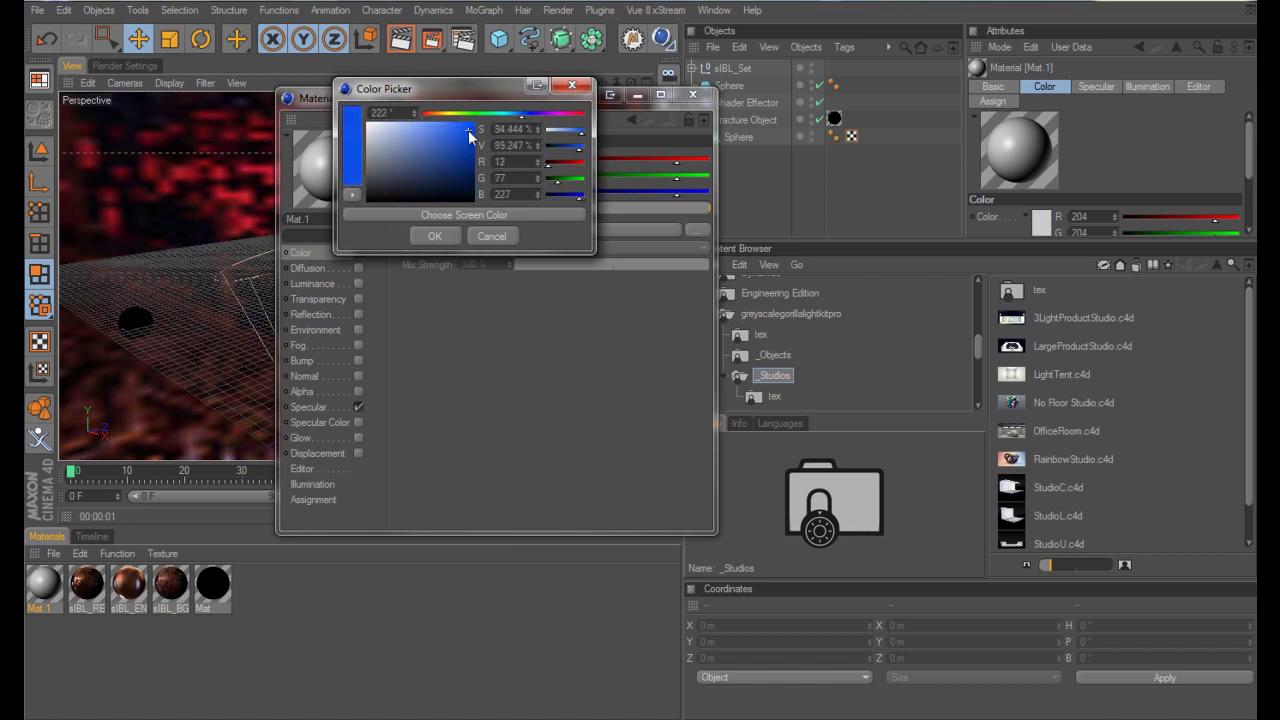
pyautogui.click(436, 236)
pyautogui.click(360, 314)
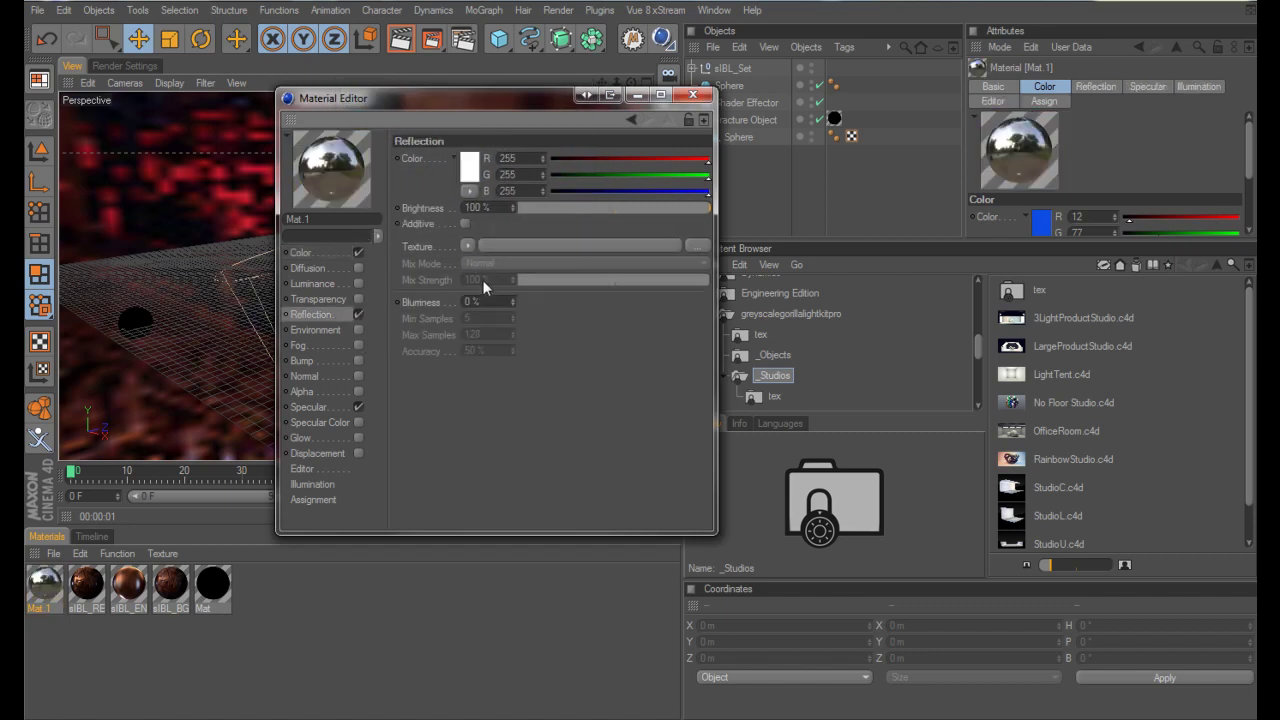
pyautogui.click(467, 245)
pyautogui.click(492, 425)
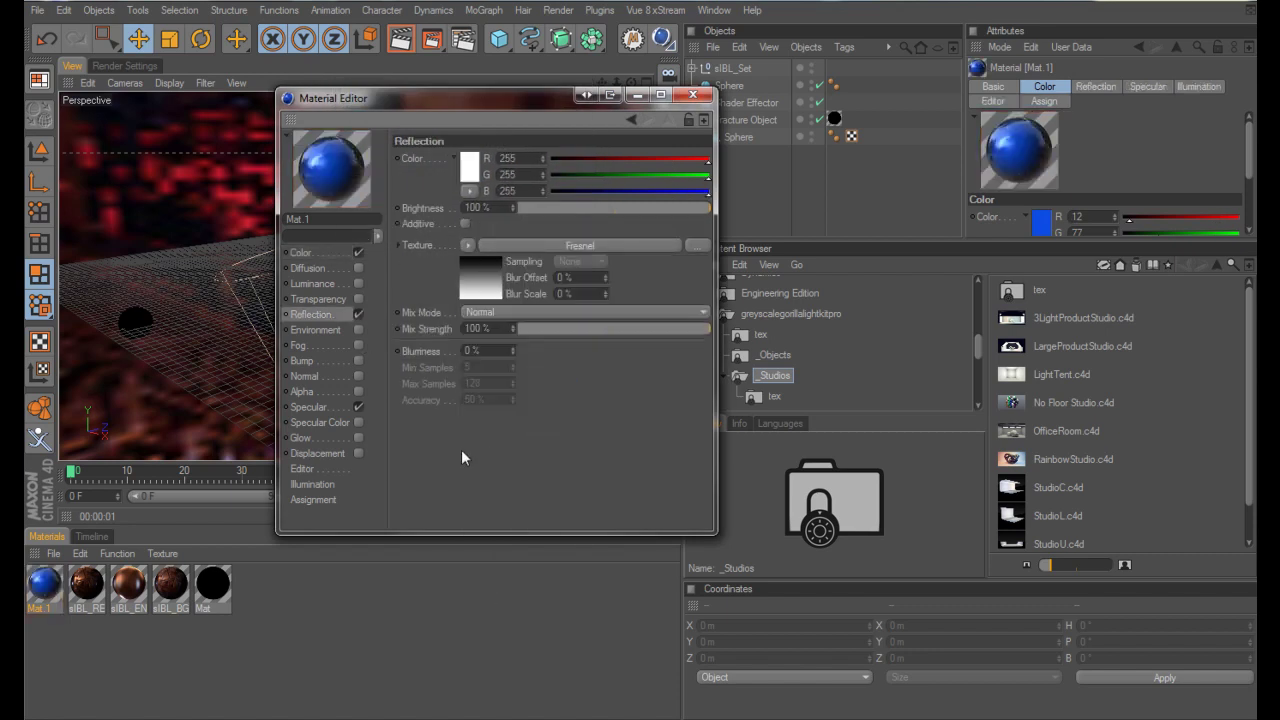
pyautogui.click(692, 94)
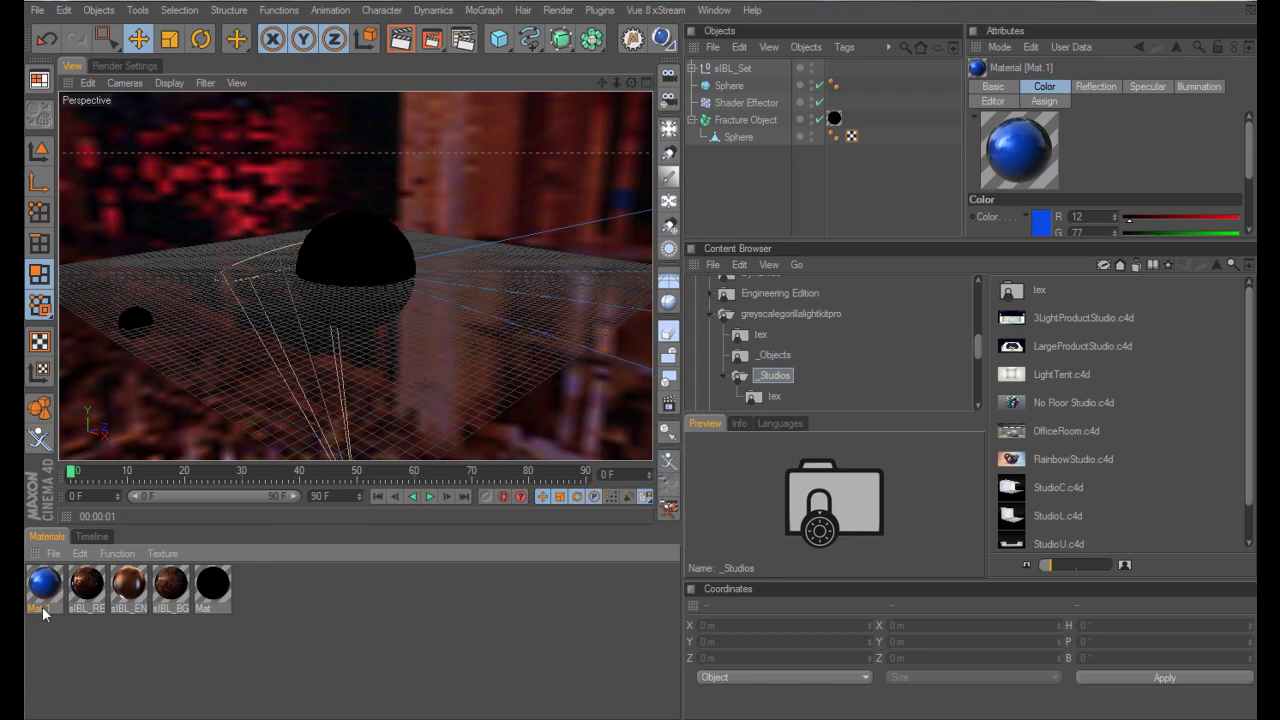
# Step: Drag Mat.1 onto the Sphere under Fracture Object and test-render the blue result
pyautogui.moveTo(43, 608); pyautogui.dragTo(738, 142)
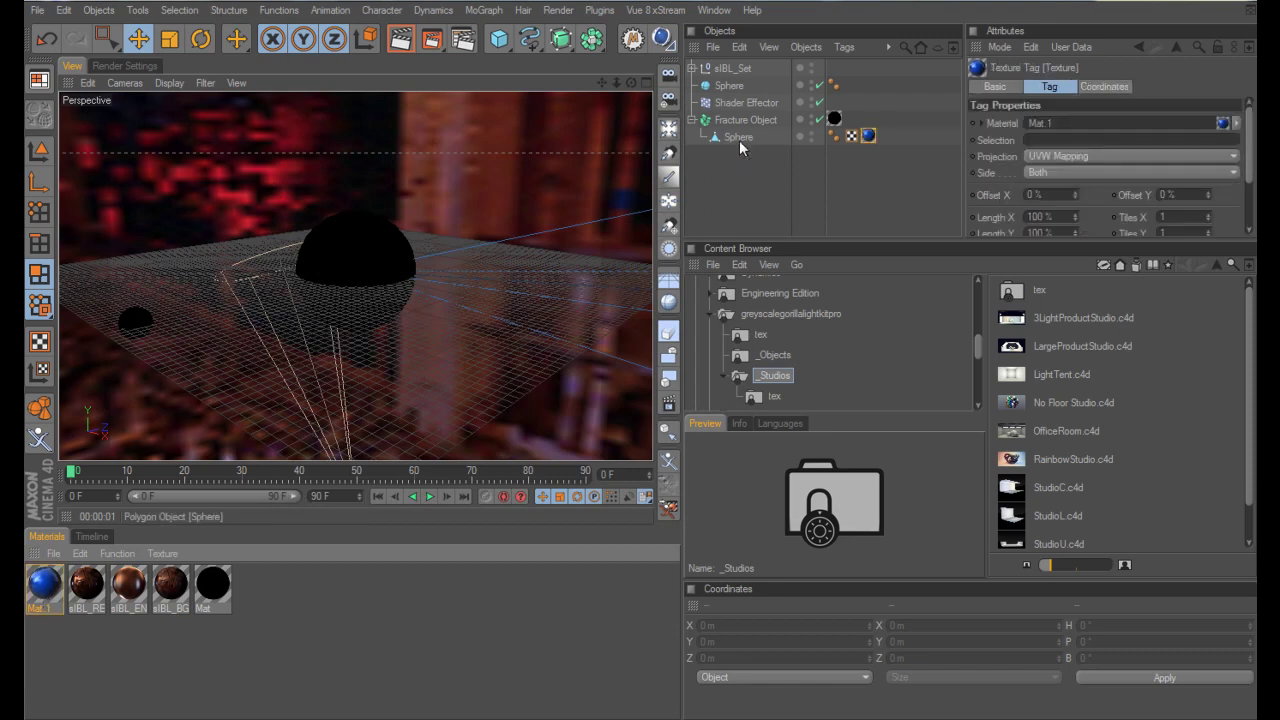
pyautogui.click(401, 39)
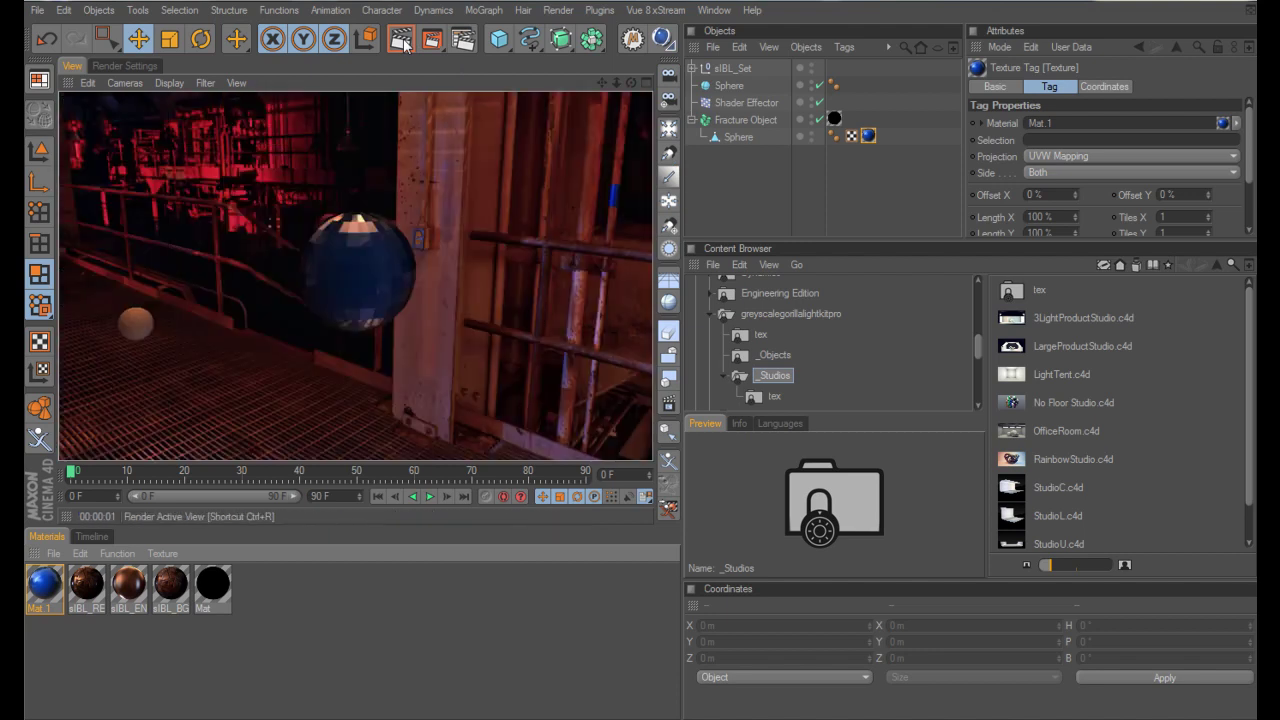
pyautogui.click(385, 198)
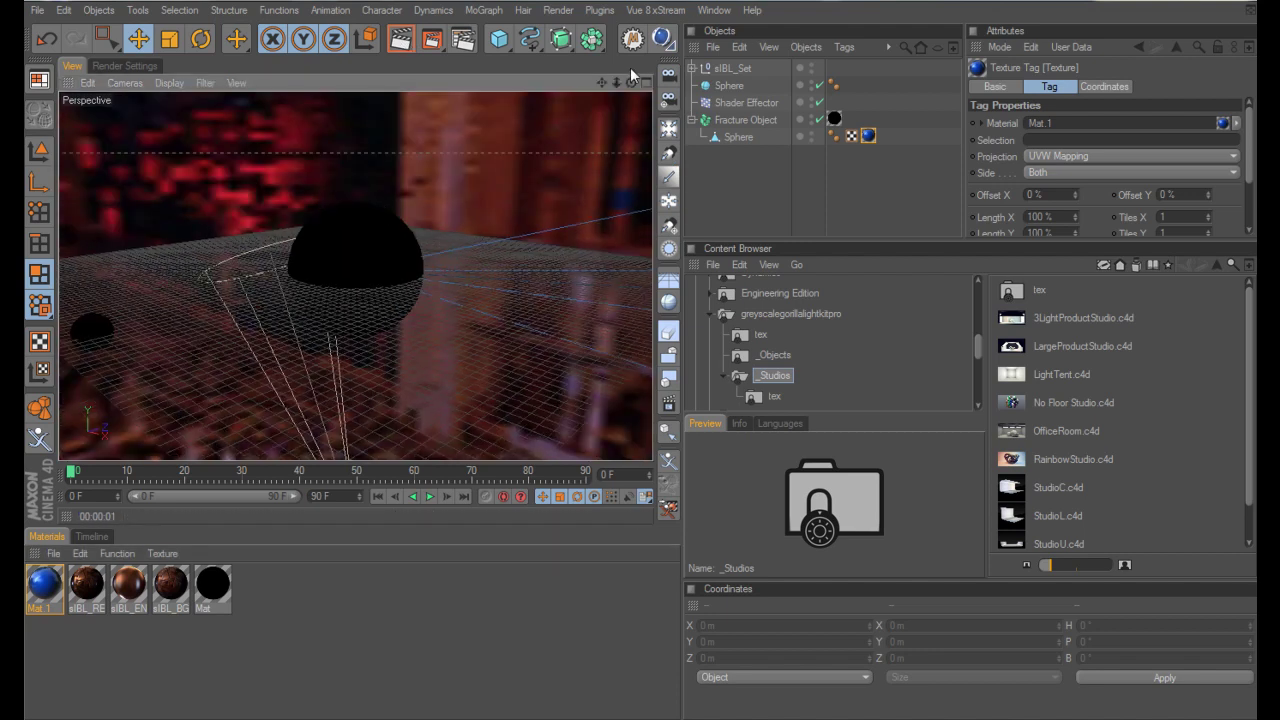
pyautogui.moveTo(603, 88); pyautogui.dragTo(570, 105)
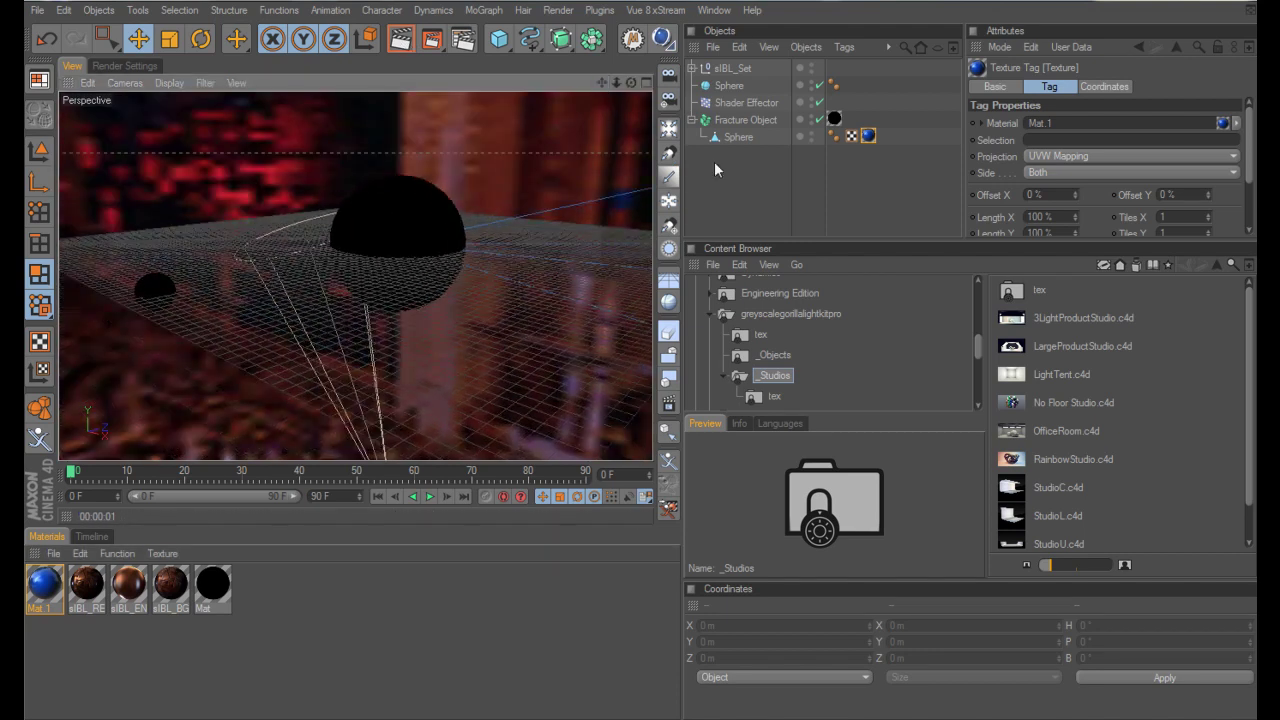
pyautogui.click(750, 106)
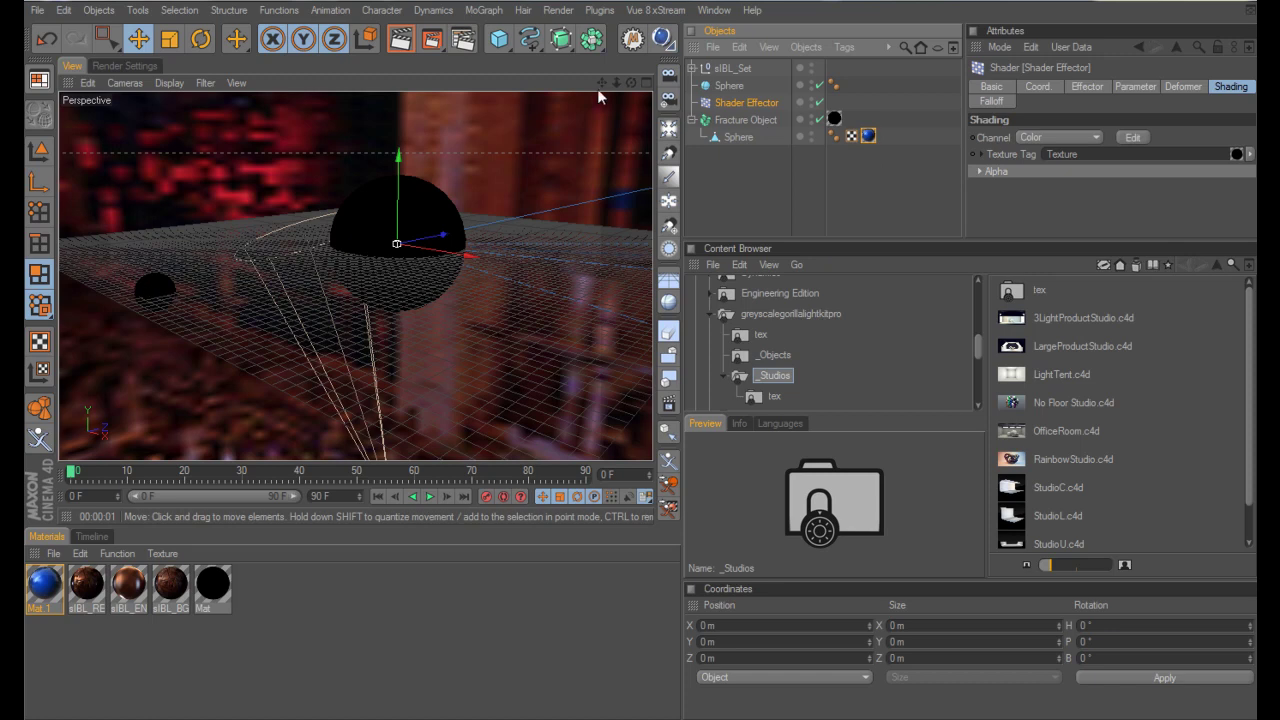
# Step: Set the end frame to 90 F, play the animation and pause at frame 31
pyautogui.keyDown('alt'); pyautogui.moveTo(193, 236); pyautogui.dragTo(258, 293); pyautogui.keyUp('alt')
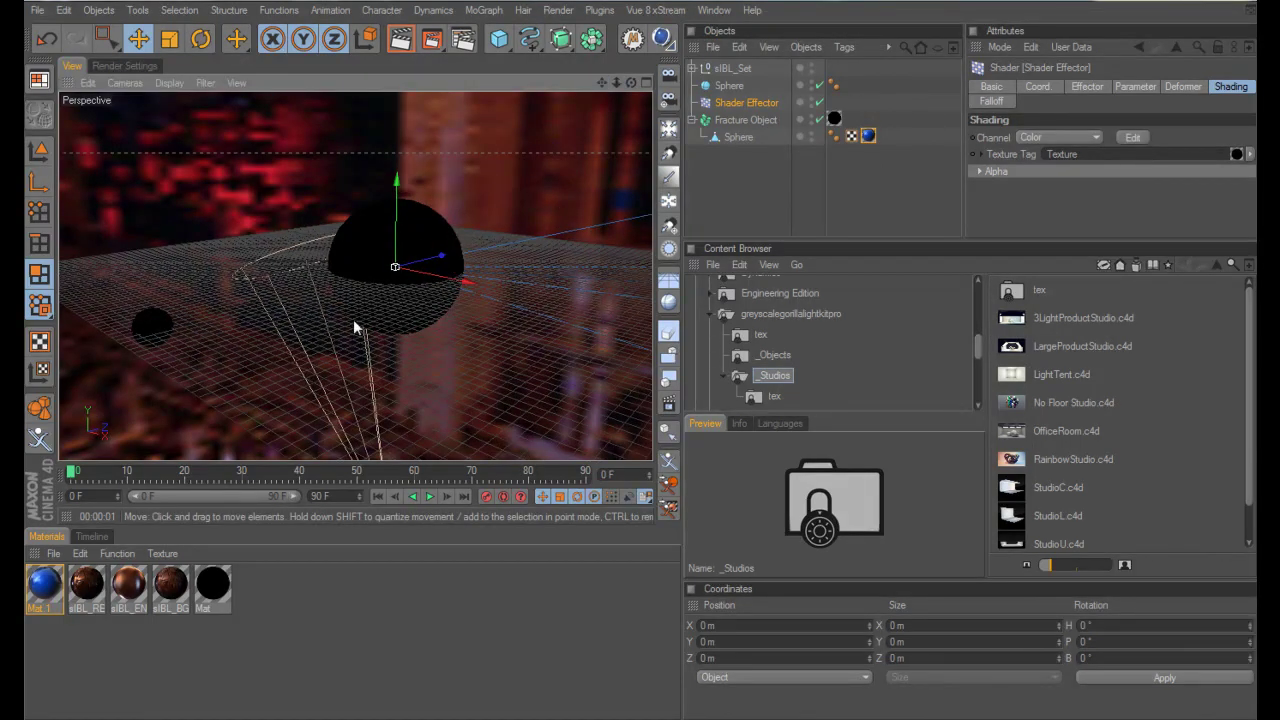
pyautogui.press('Return')
pyautogui.click(431, 496)
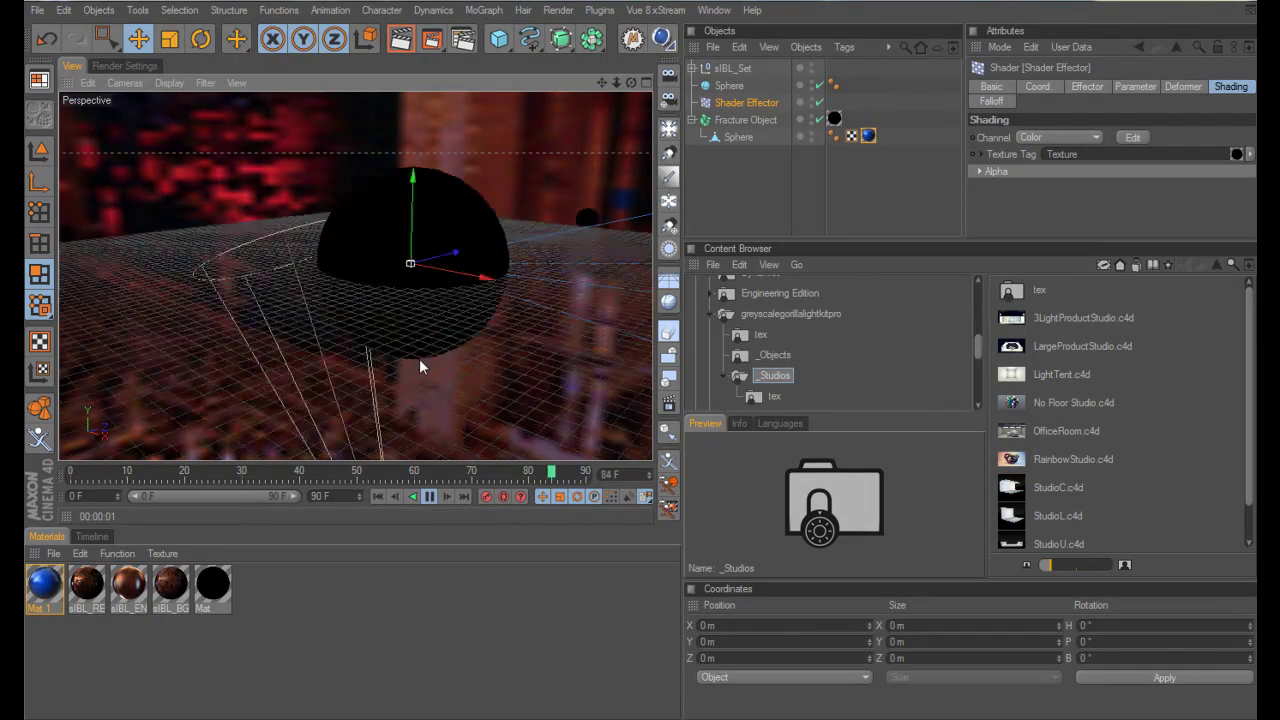
pyautogui.moveTo(630, 83); pyautogui.dragTo(633, 83)
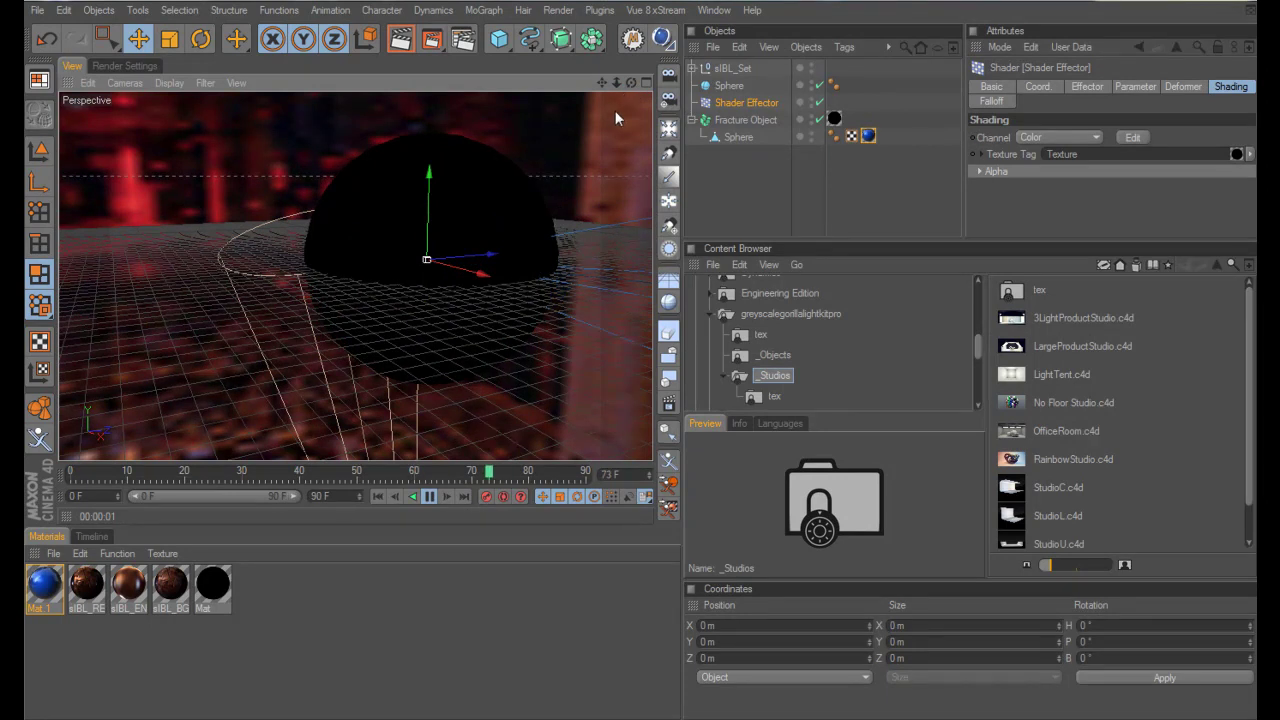
pyautogui.click(430, 496)
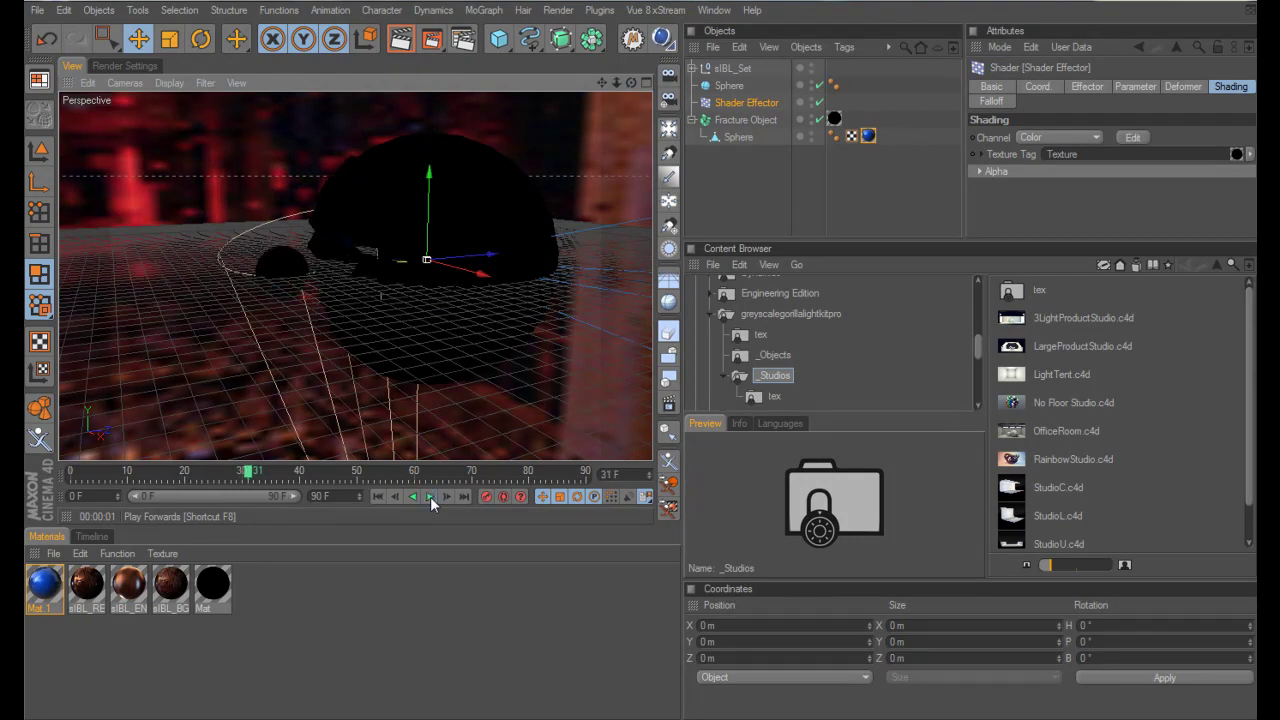
# Step: Switch the Perspective viewport to Constant Shading (Lines)
pyautogui.click(140, 64)
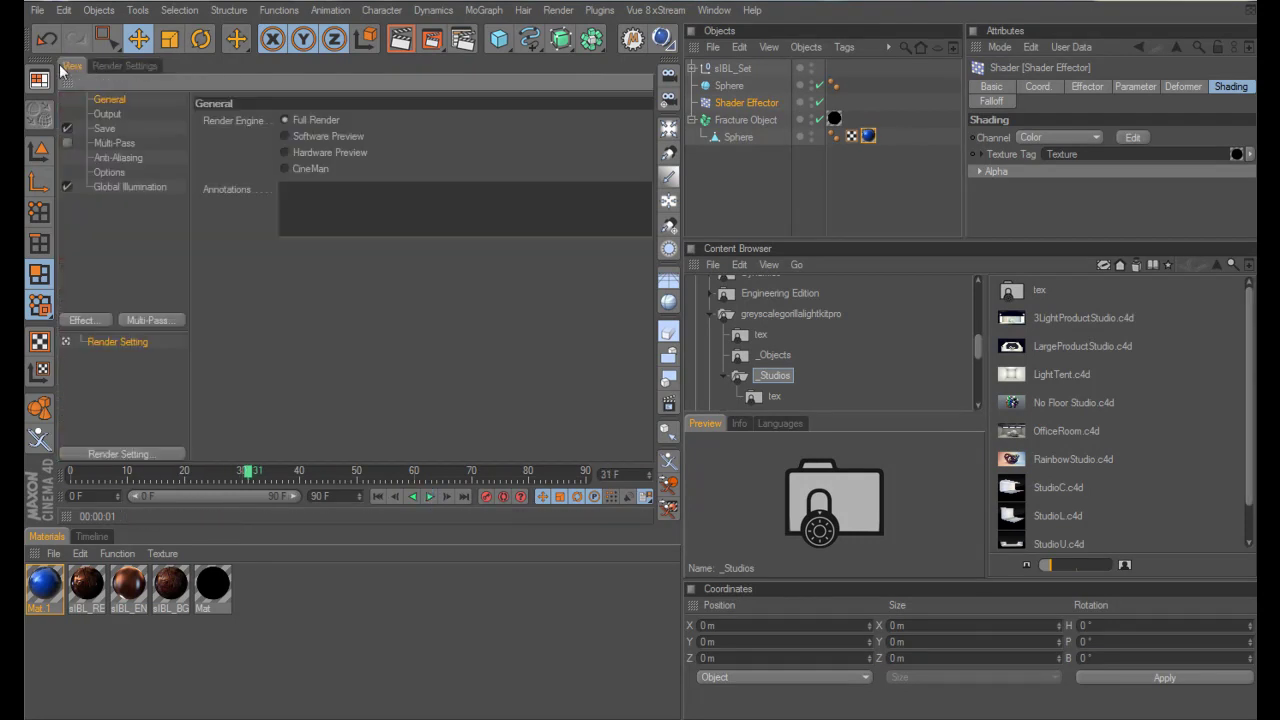
pyautogui.click(66, 66)
pyautogui.click(169, 83)
pyautogui.moveTo(183, 108)
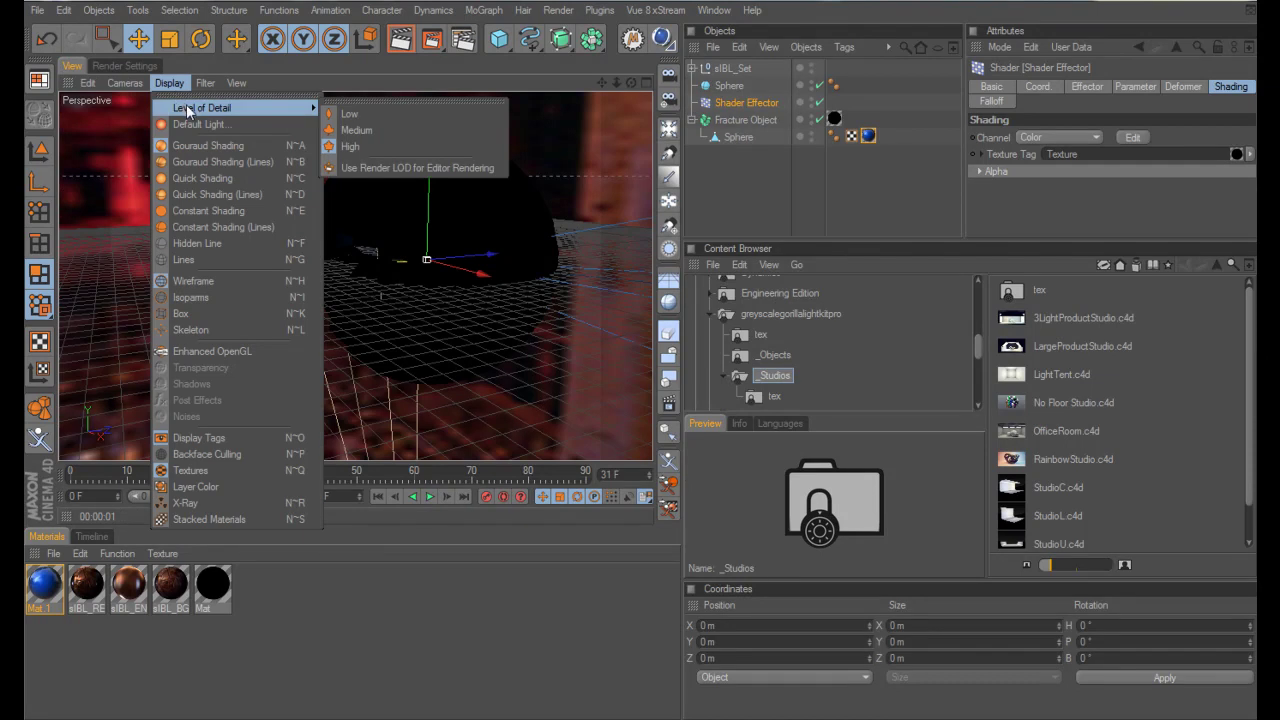
pyautogui.click(218, 228)
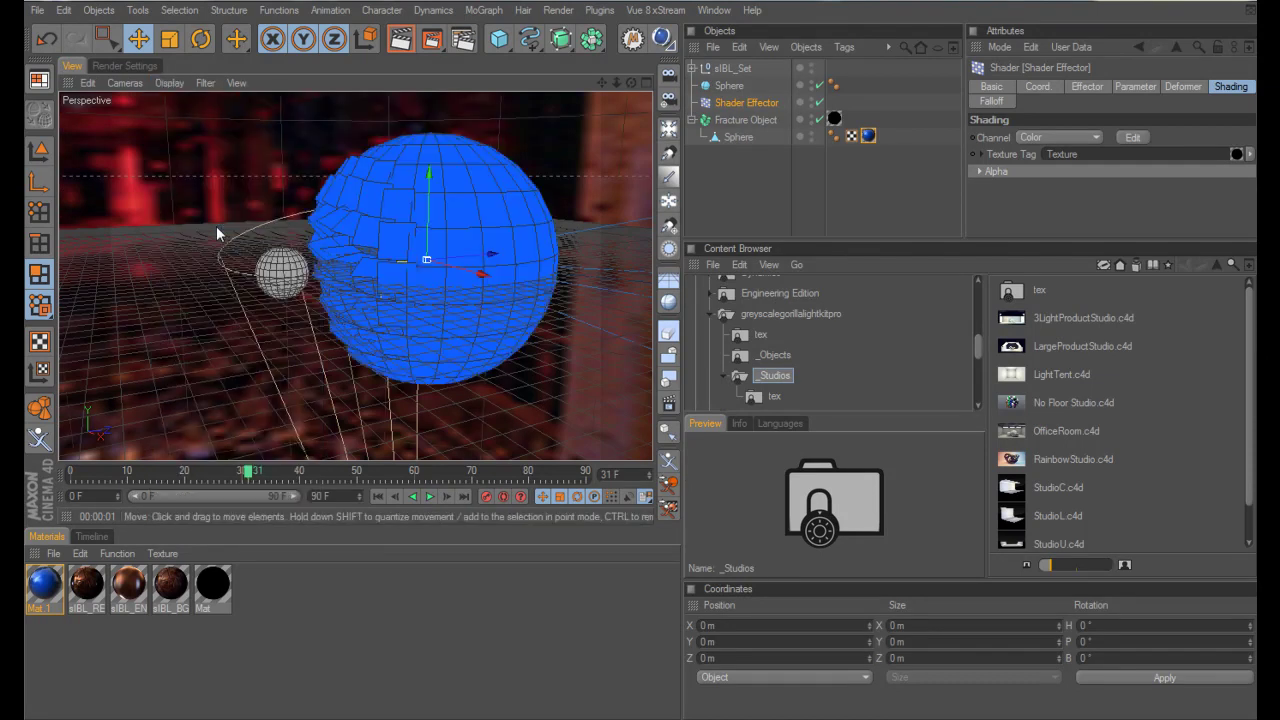
# Step: Render the fractured sphere at frame 33 from two camera angles
pyautogui.moveTo(250, 477)
pyautogui.mouseDown()
pyautogui.moveTo(82, 474)
pyautogui.moveTo(261, 476)
pyautogui.mouseUp()
pyautogui.click(400, 38)
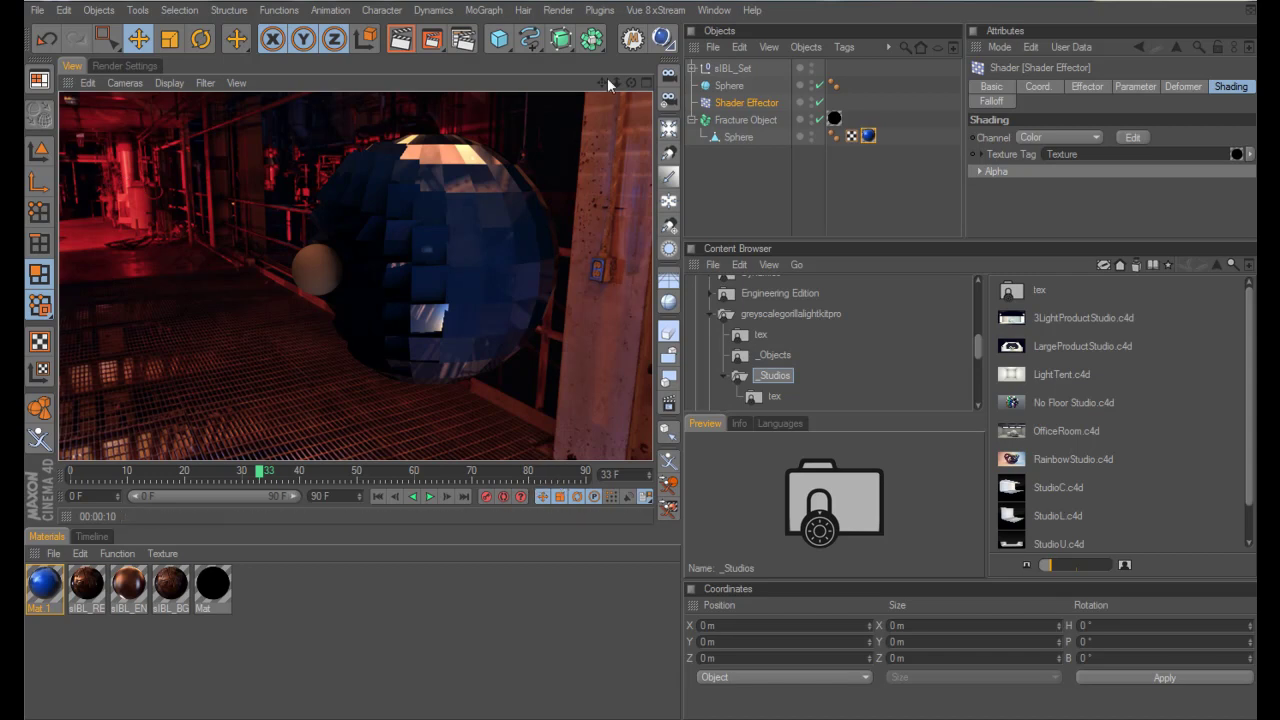
pyautogui.moveTo(631, 82)
pyautogui.mouseDown()
pyautogui.moveTo(600, 86)
pyautogui.moveTo(641, 94)
pyautogui.moveTo(560, 88)
pyautogui.mouseUp()
pyautogui.click(399, 40)
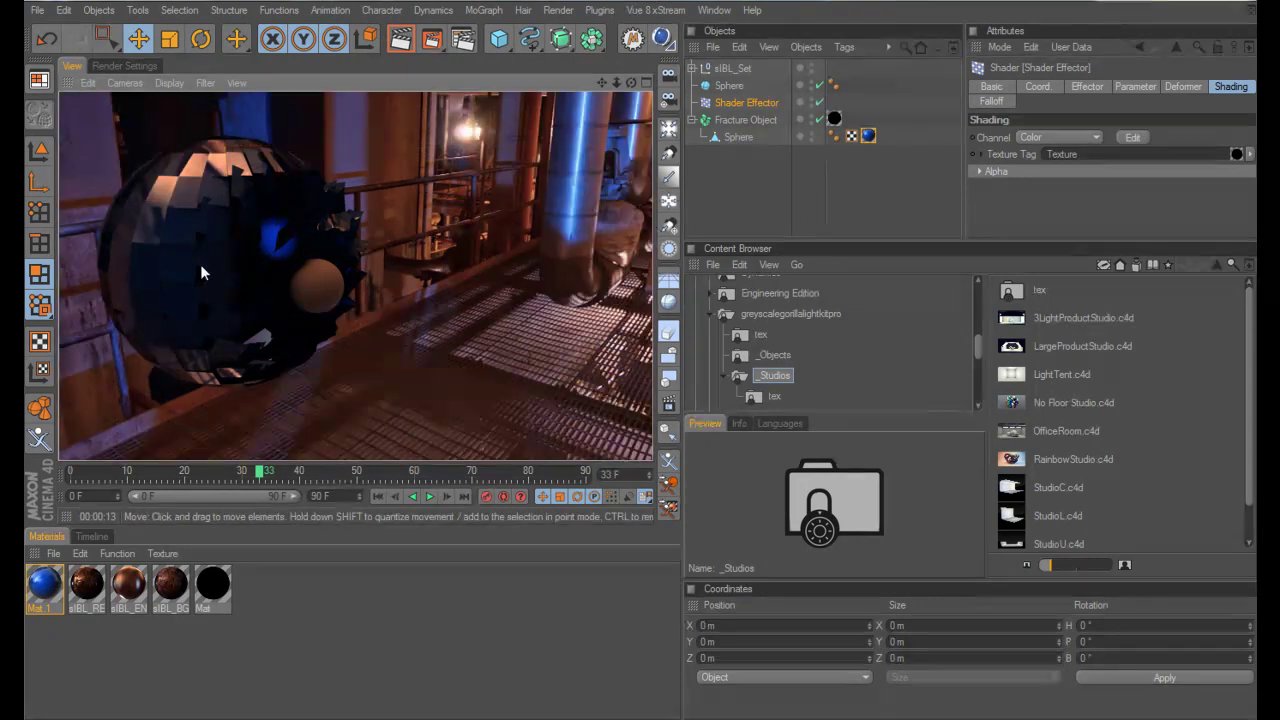
# Step: Wrap the Fracture Object in a new HyperNURBS, then scrub the timeline to see the rounded fragments
pyautogui.click(740, 120)
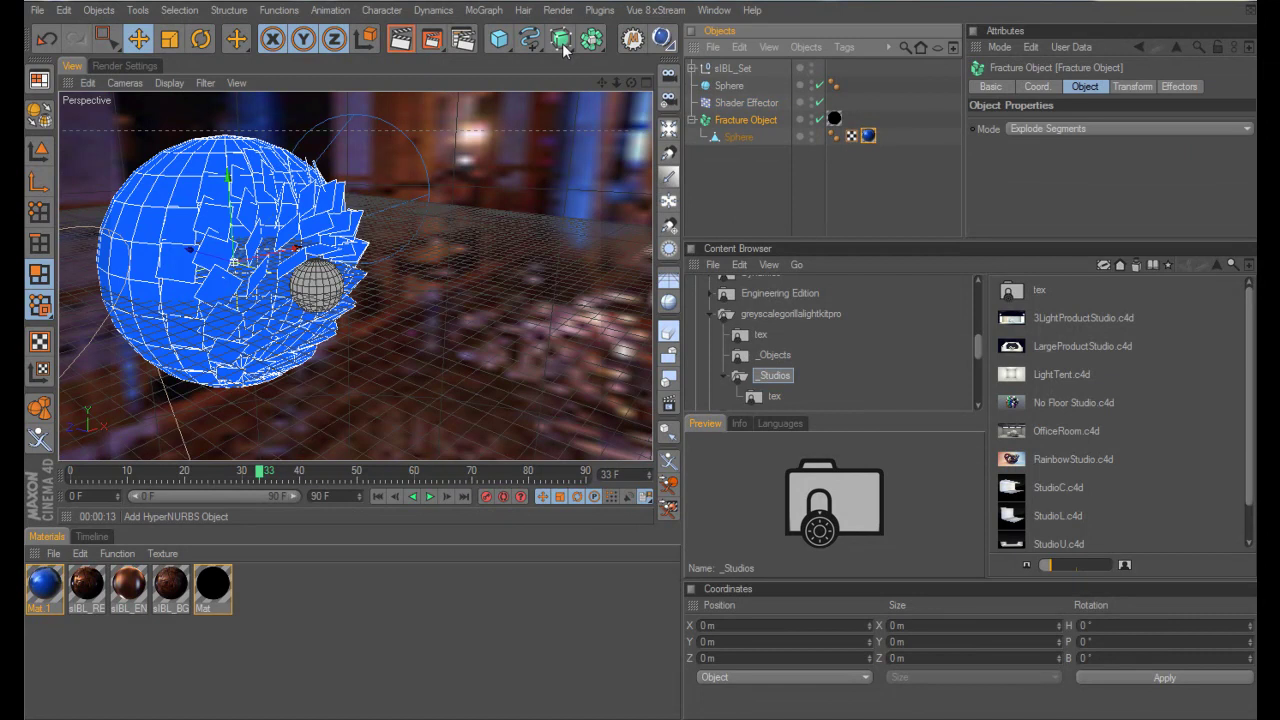
pyautogui.moveTo(592, 38); pyautogui.dragTo(601, 62)
pyautogui.moveTo(735, 137); pyautogui.dragTo(705, 75)
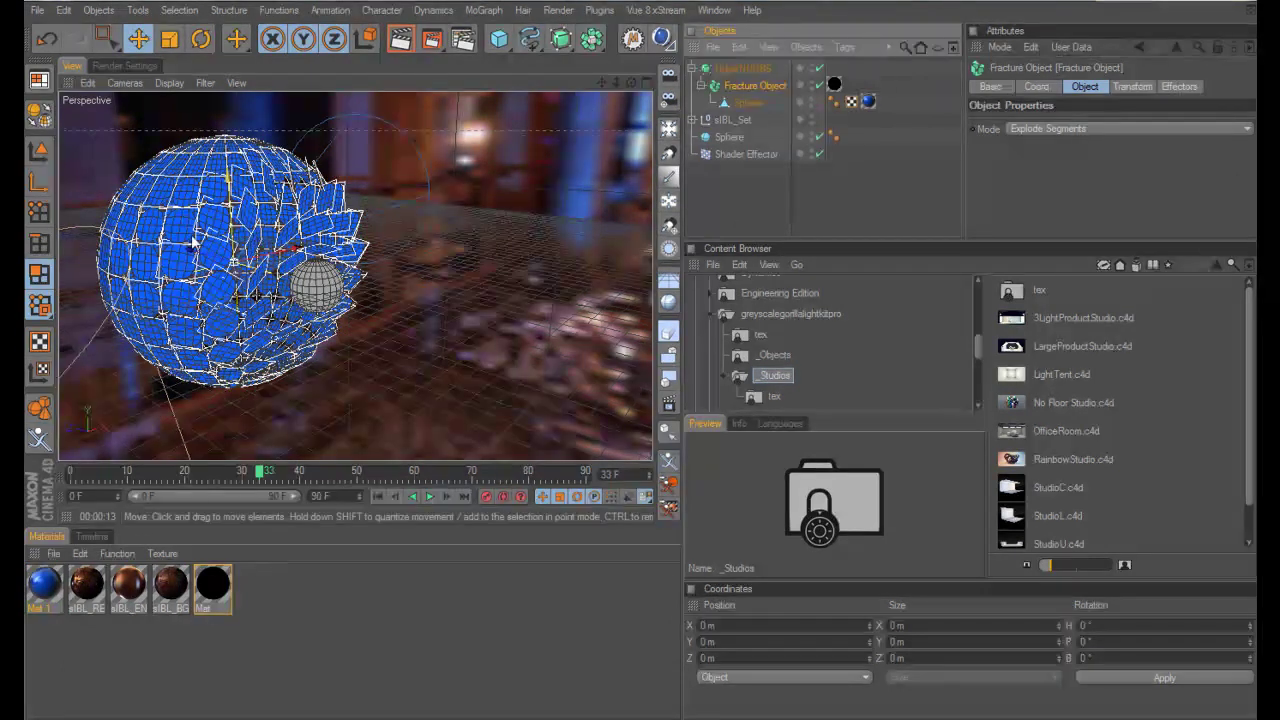
pyautogui.click(720, 211)
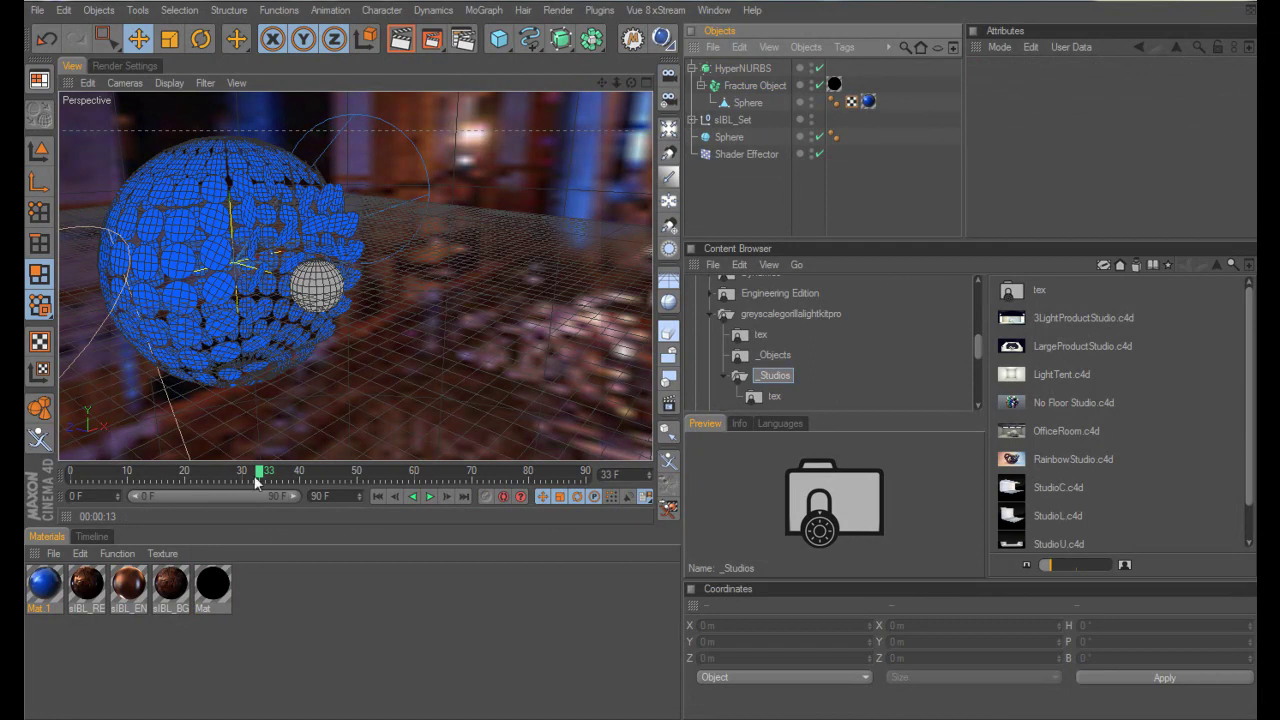
pyautogui.moveTo(258, 474); pyautogui.dragTo(210, 472)
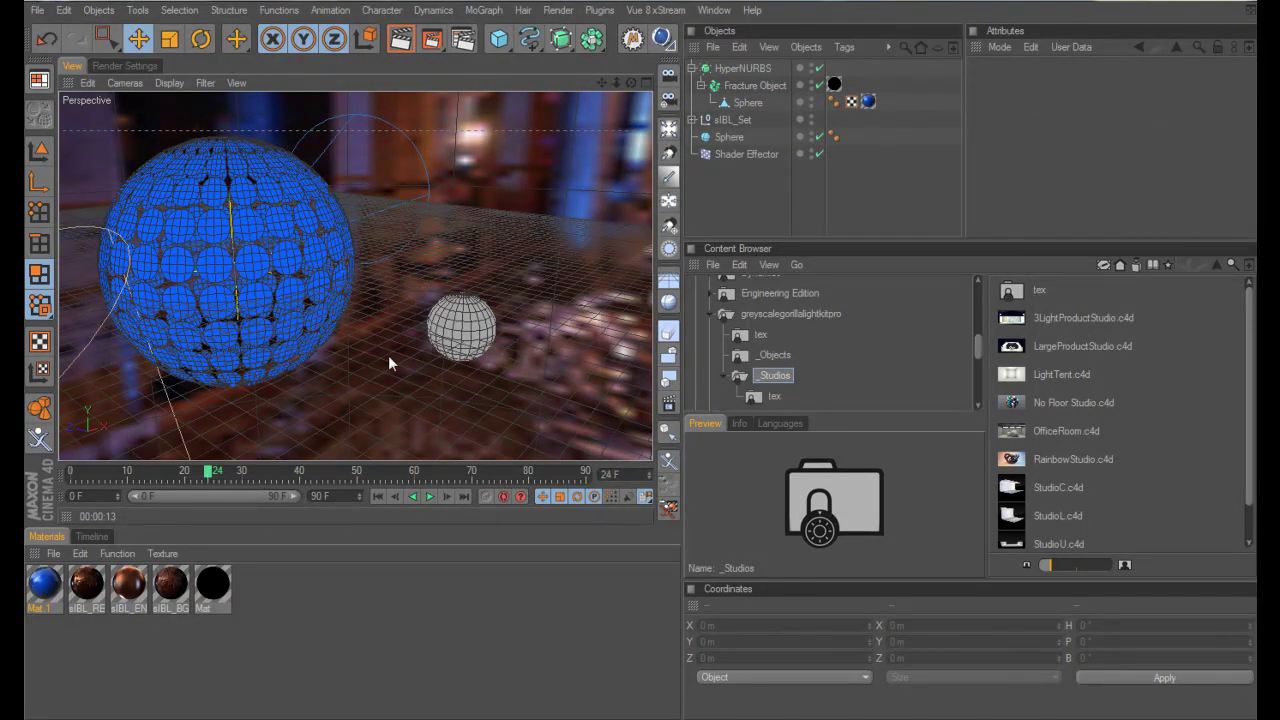
# Step: Add an omni light and check its position inside the sphere in the Top view
pyautogui.click(669, 130)
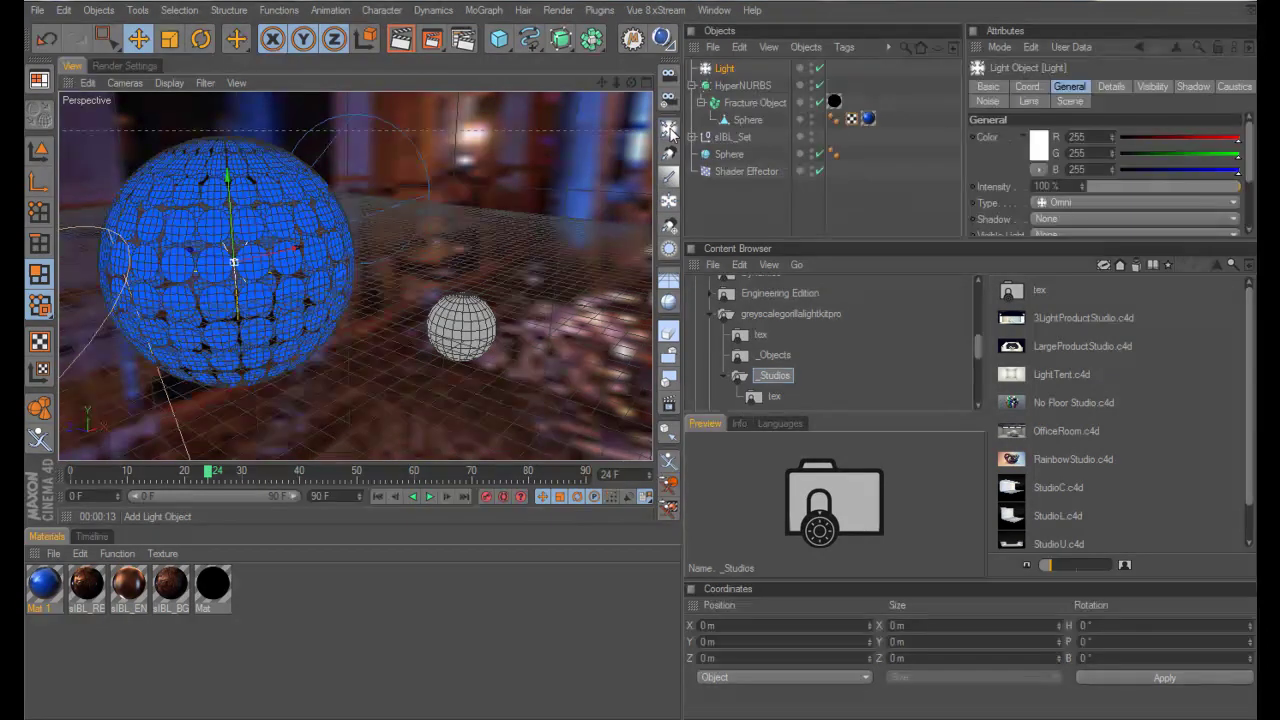
pyautogui.middleClick(379, 188)
pyautogui.middleClick(420, 192)
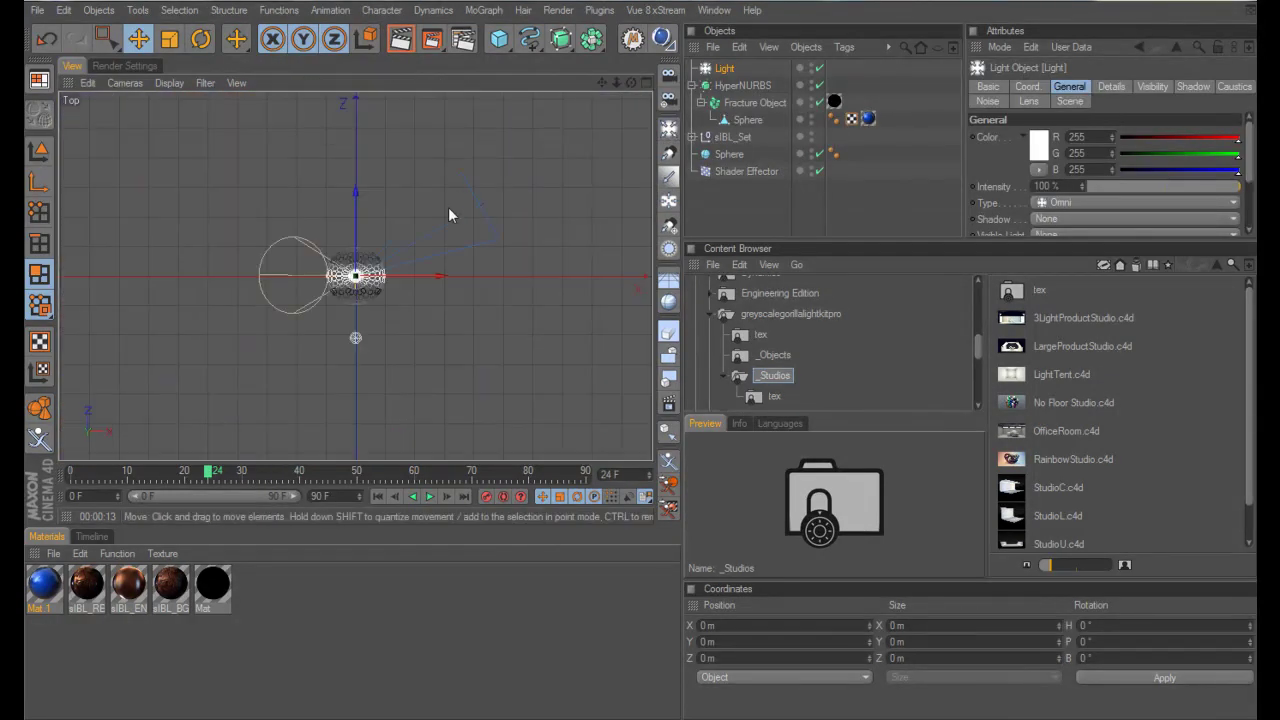
pyautogui.scroll(3, 401, 287)
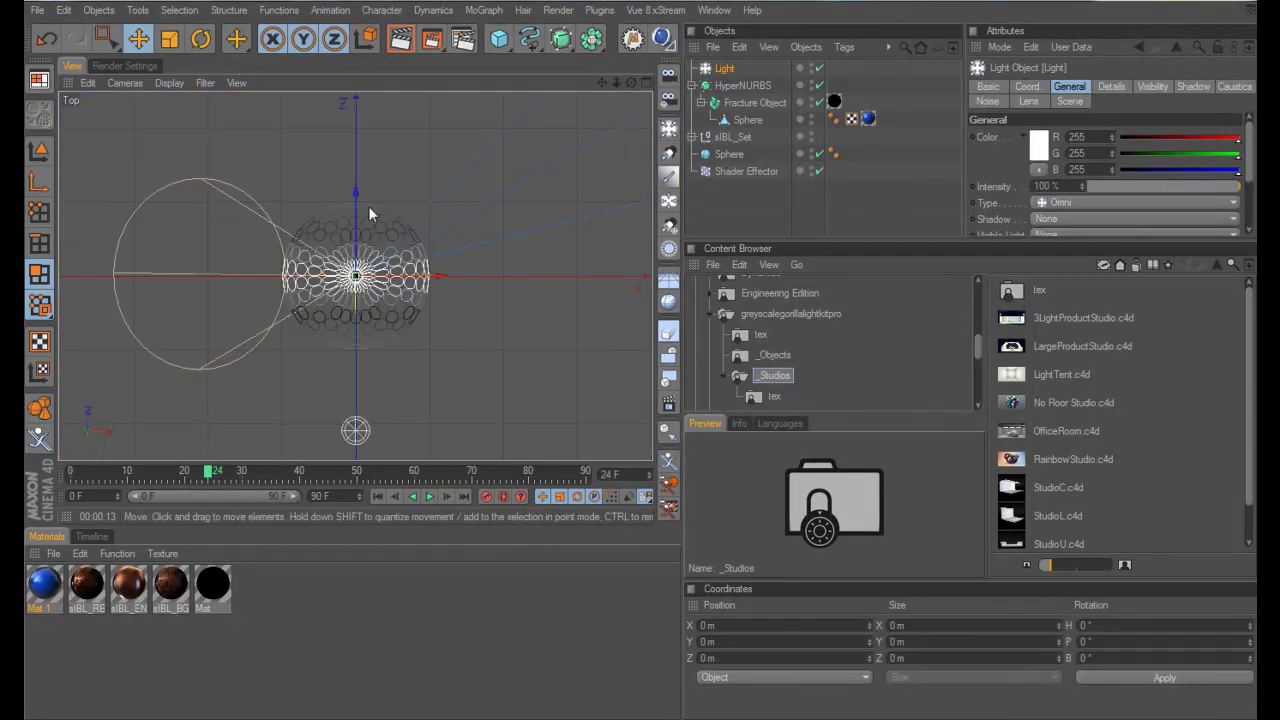
pyautogui.middleClick(224, 144)
pyautogui.middleClick(207, 164)
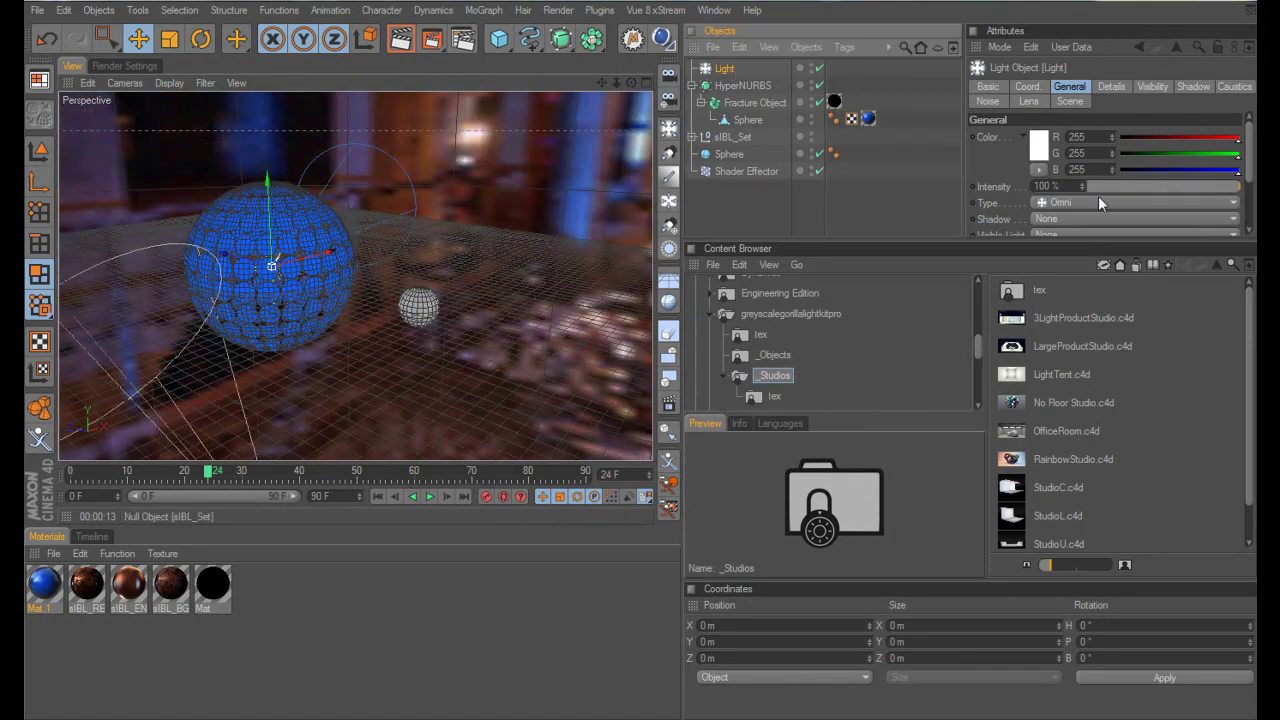
# Step: Set the light colour to yellow (255/233/0) in the Color Picker
pyautogui.click(1032, 143)
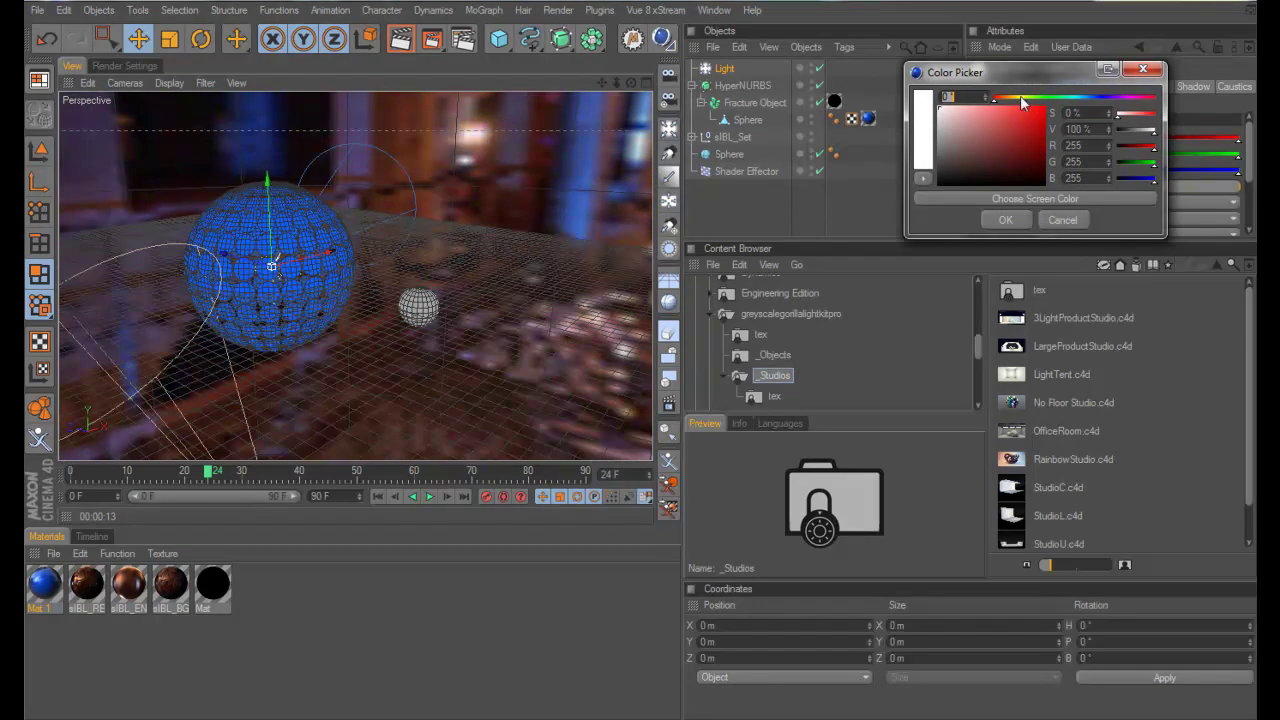
pyautogui.click(1021, 97)
pyautogui.click(1043, 106)
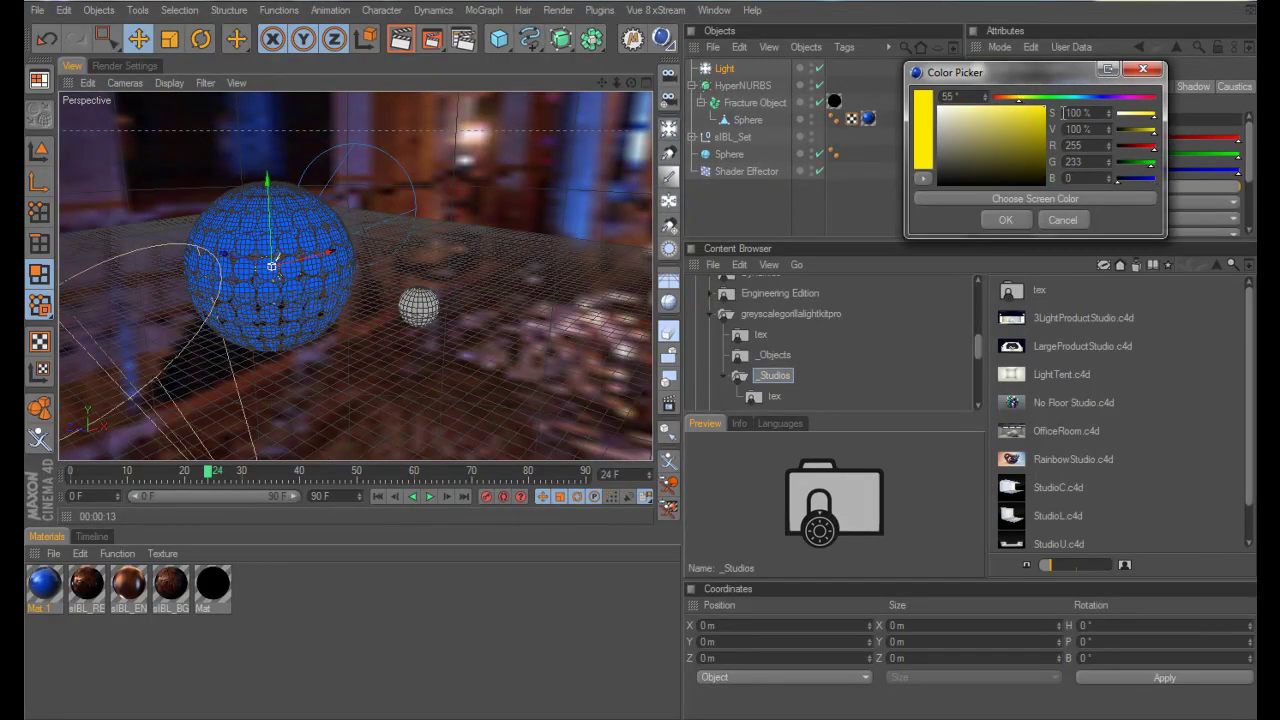
pyautogui.click(1011, 218)
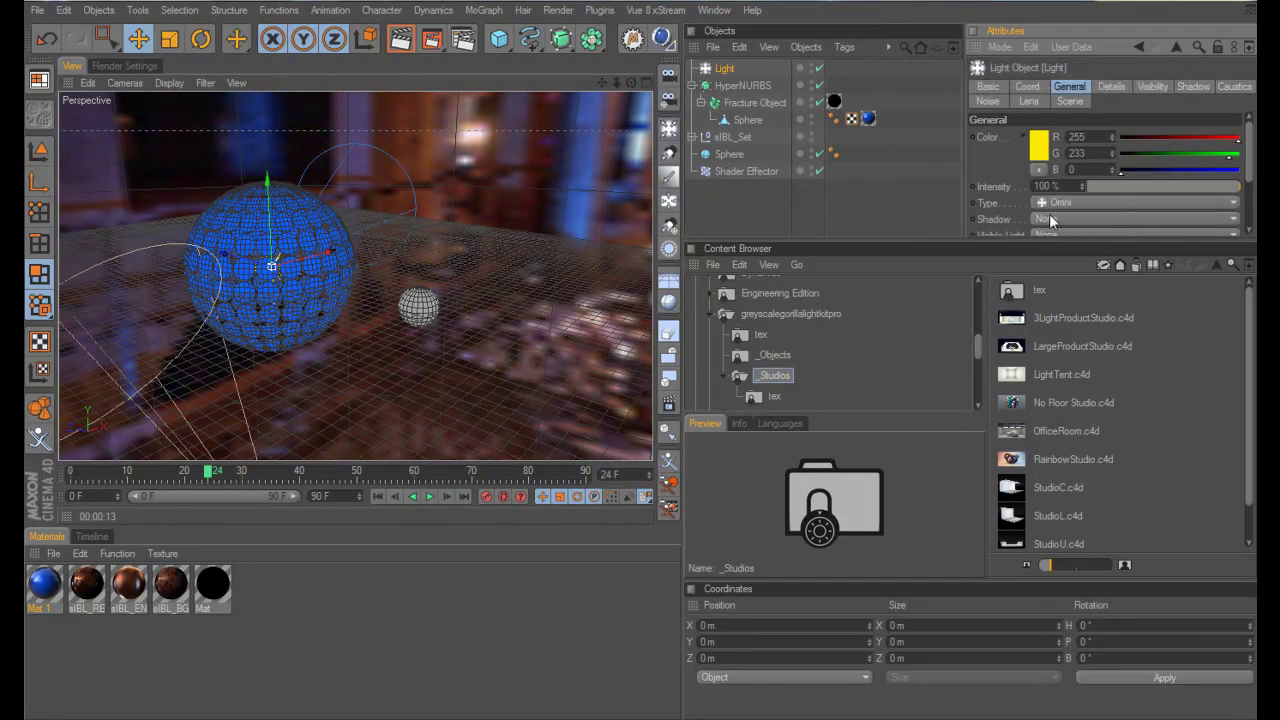
# Step: Give the light Shadow Maps (Soft) shadows and Volumetric visible light
pyautogui.click(1049, 214)
pyautogui.click(1051, 246)
pyautogui.scroll(-2, 1251, 168)
pyautogui.click(1119, 180)
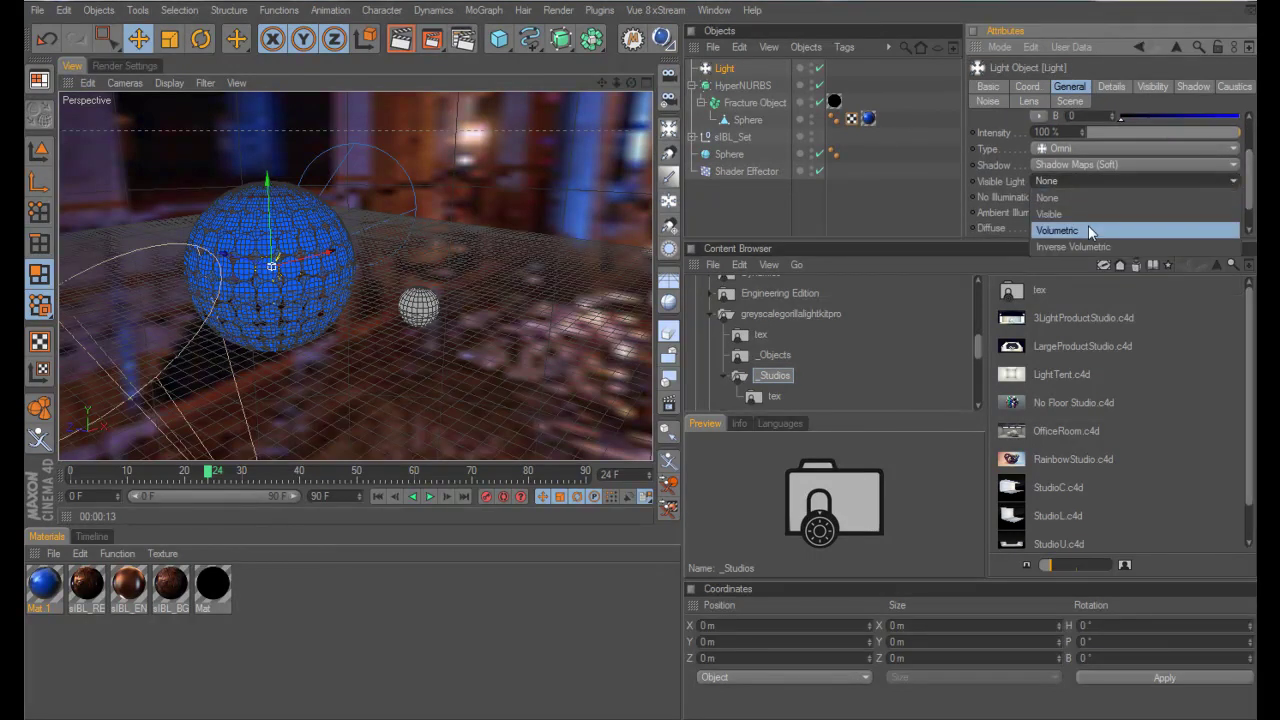
pyautogui.click(1088, 229)
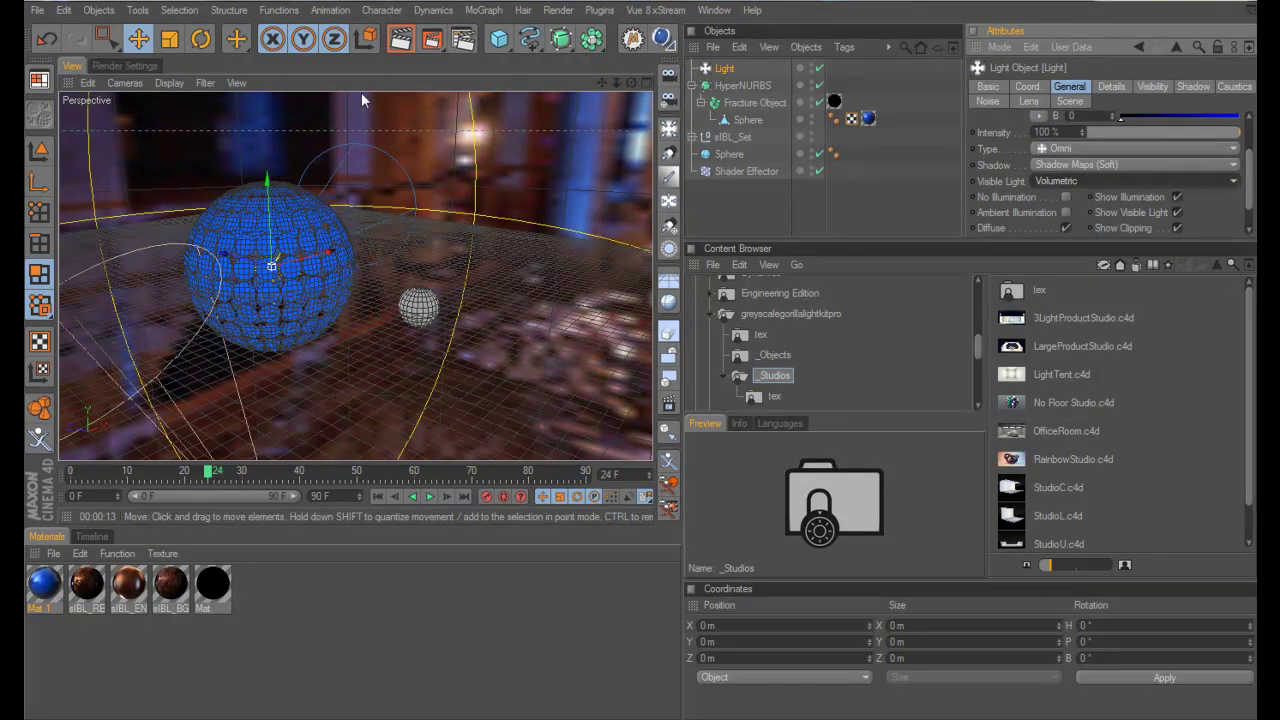
# Step: Render the active view to preview the yellow volumetric rays, then rewind to around frame 16
pyautogui.click(392, 48)
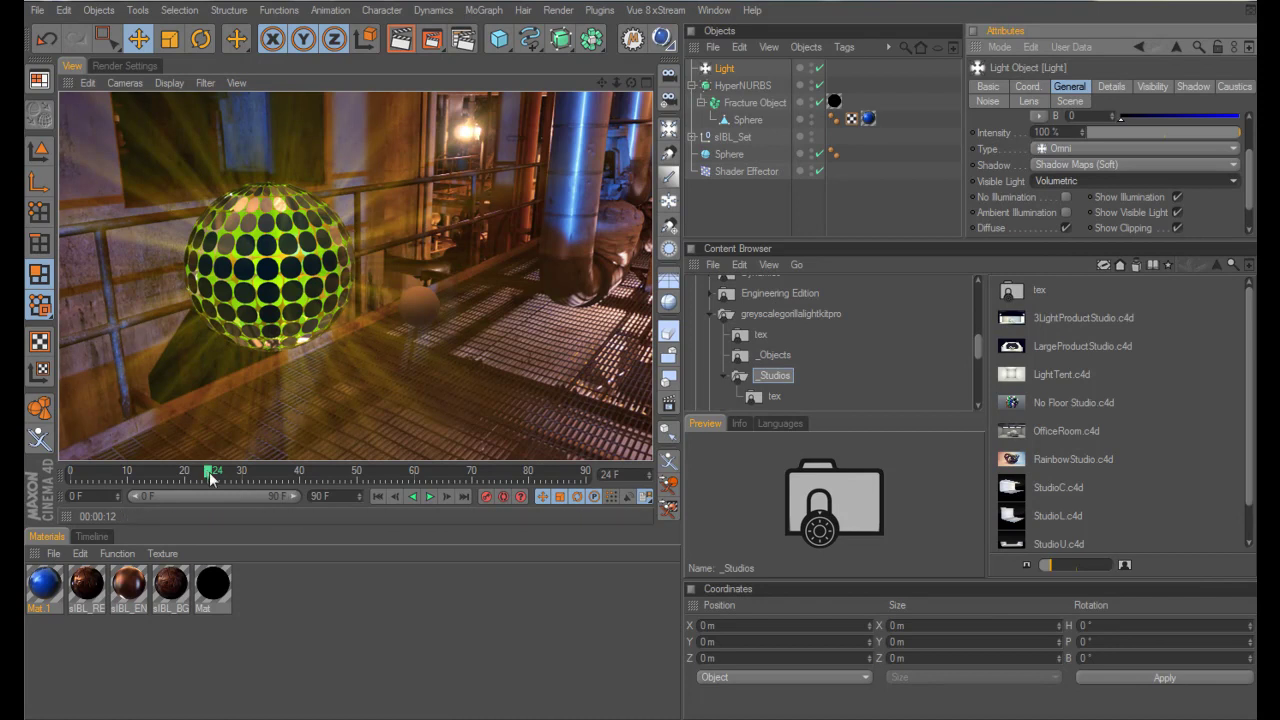
pyautogui.moveTo(209, 472); pyautogui.dragTo(166, 475)
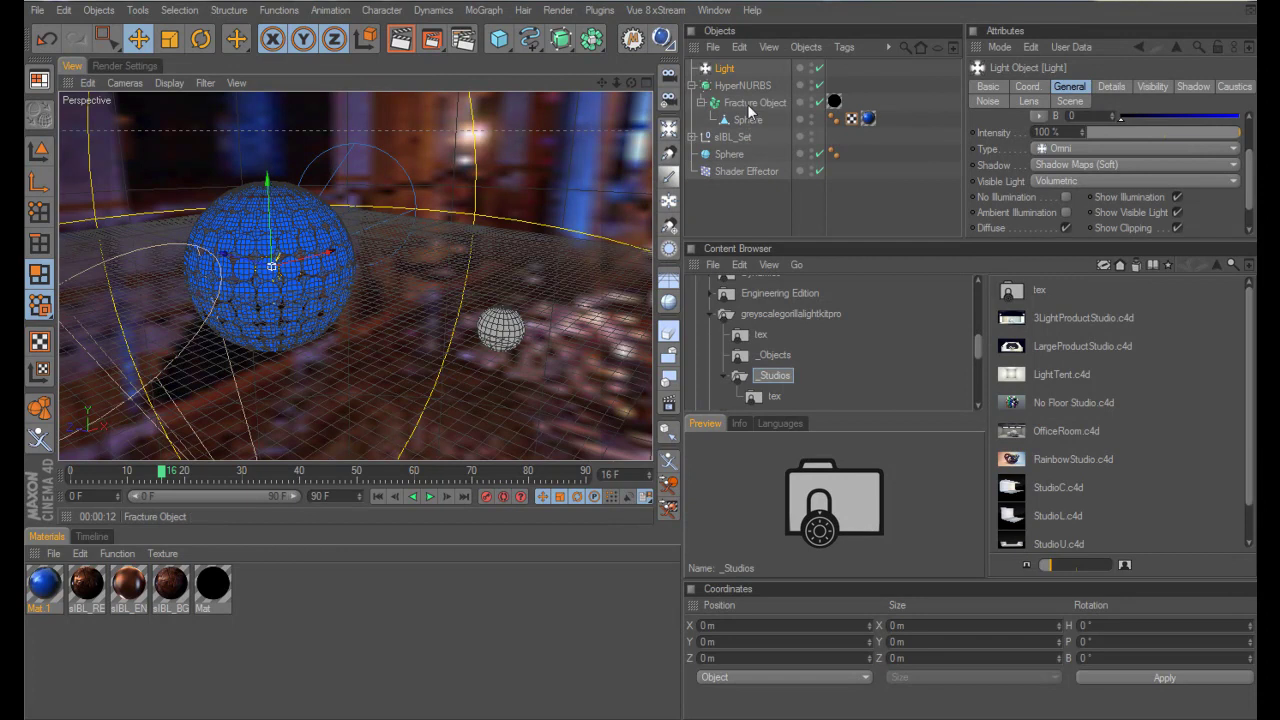
pyautogui.click(741, 172)
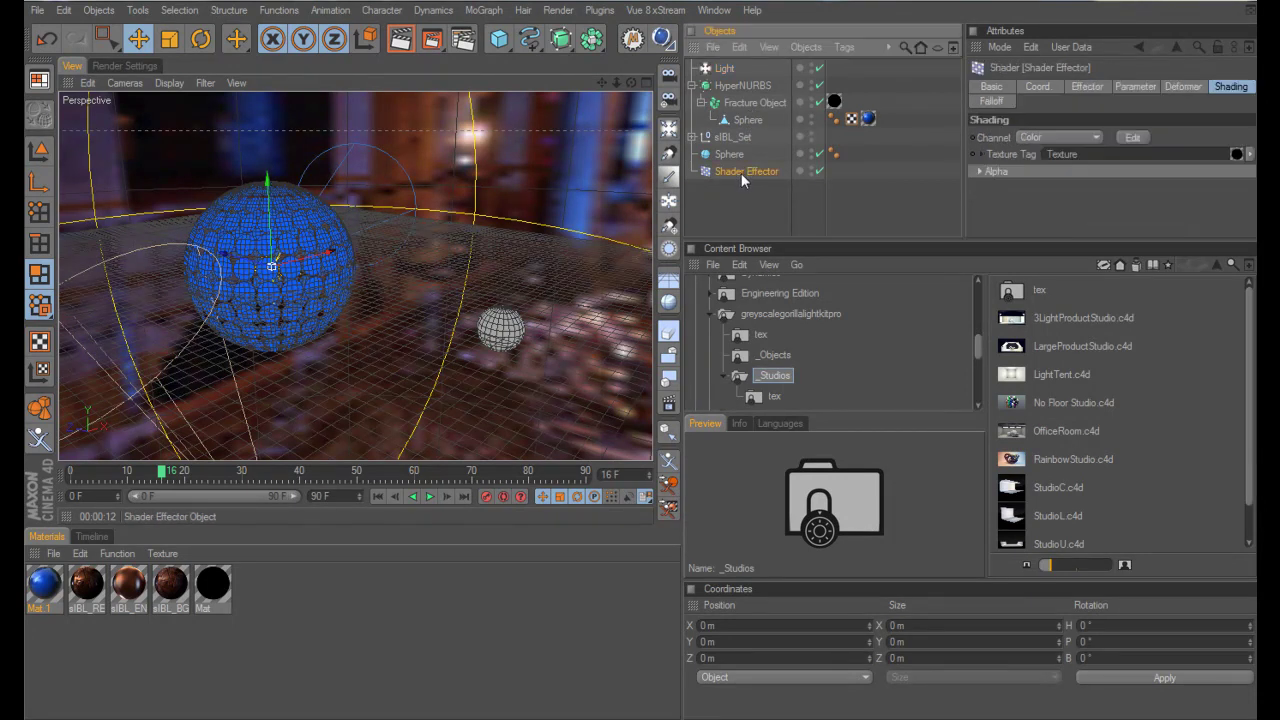
pyautogui.doubleClick(213, 588)
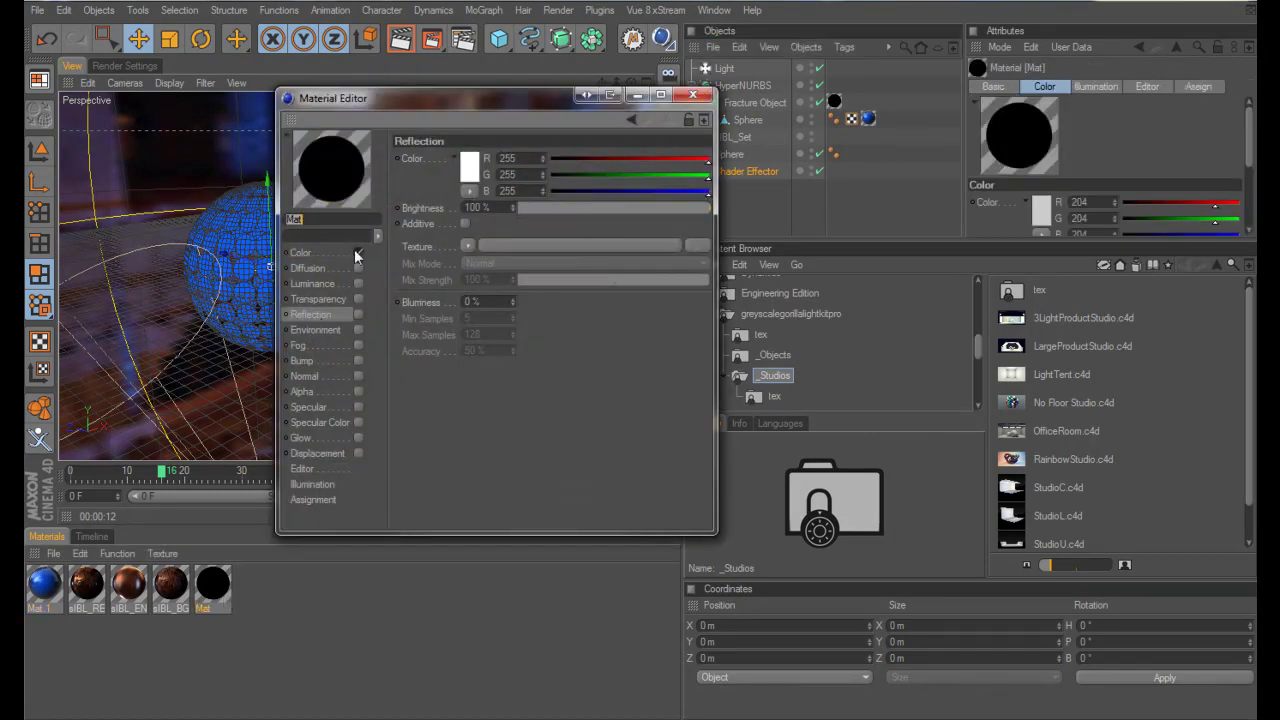
pyautogui.click(320, 252)
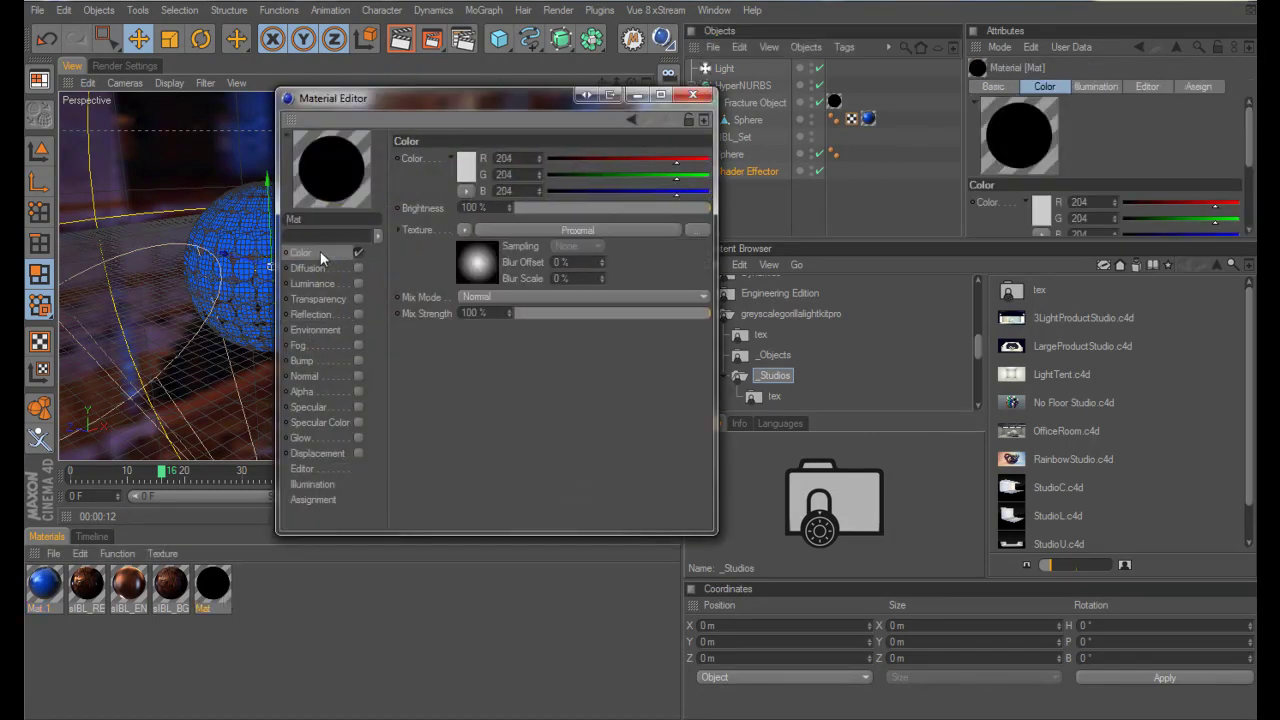
pyautogui.click(590, 230)
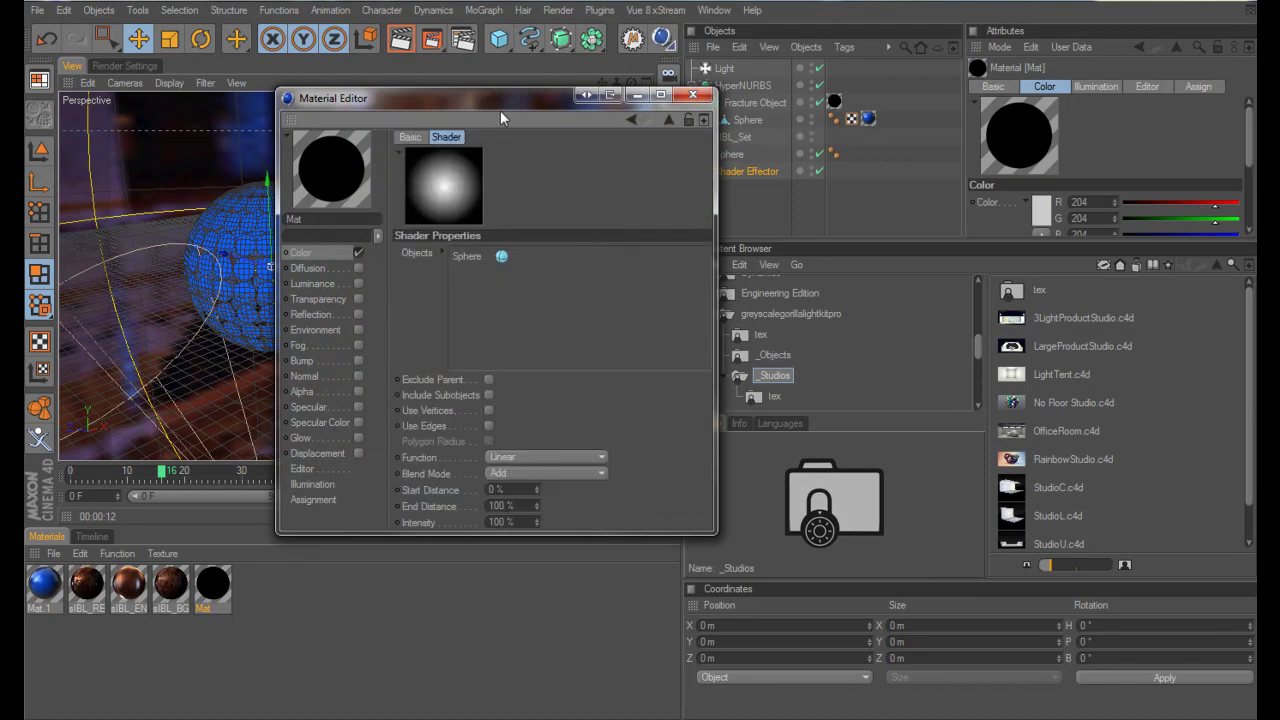
pyautogui.moveTo(423, 102); pyautogui.dragTo(329, 68)
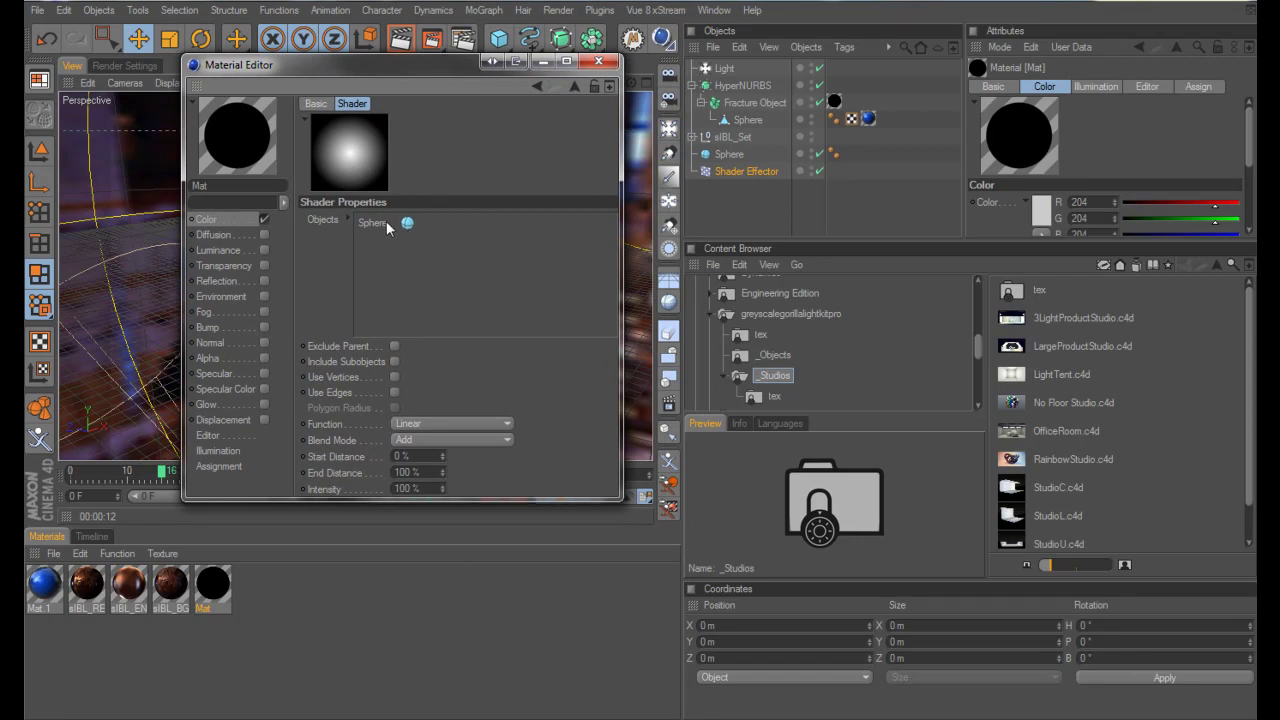
pyautogui.click(598, 63)
pyautogui.click(723, 155)
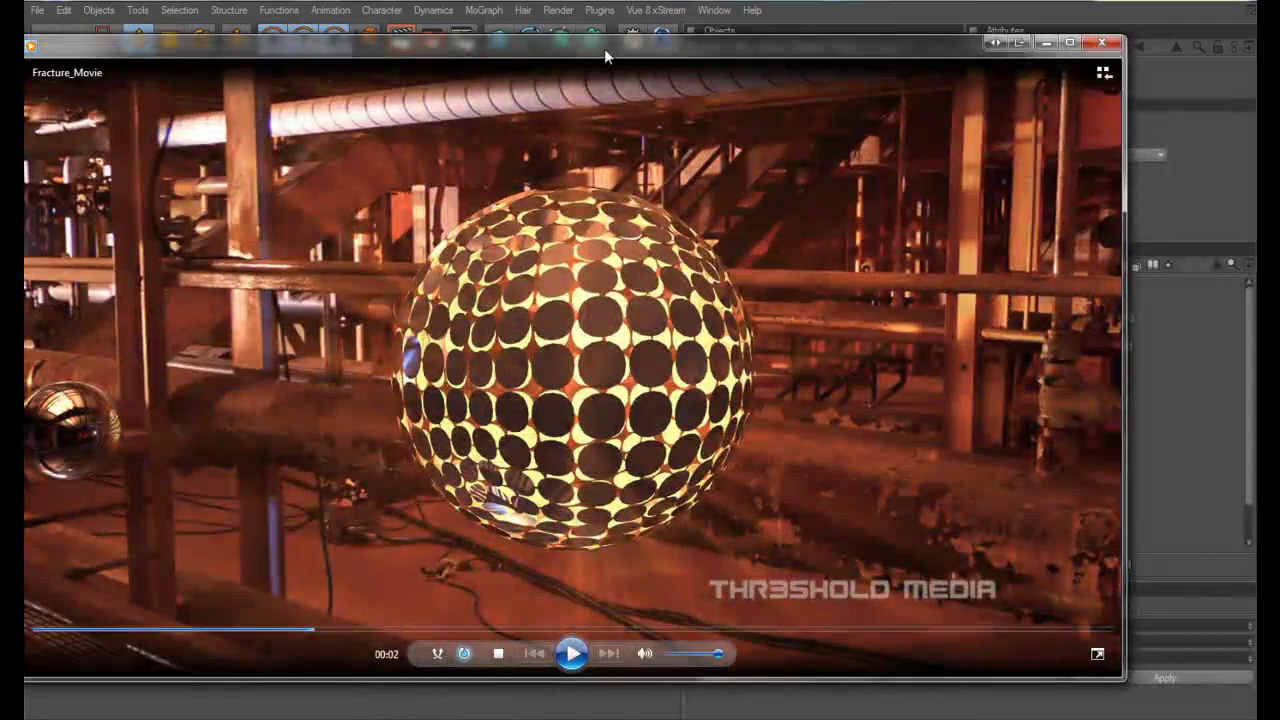
# Step: Rewind Fracture_Movie to 00:00, play it through, and pause at the end
pyautogui.moveTo(604, 48); pyautogui.dragTo(683, 39)
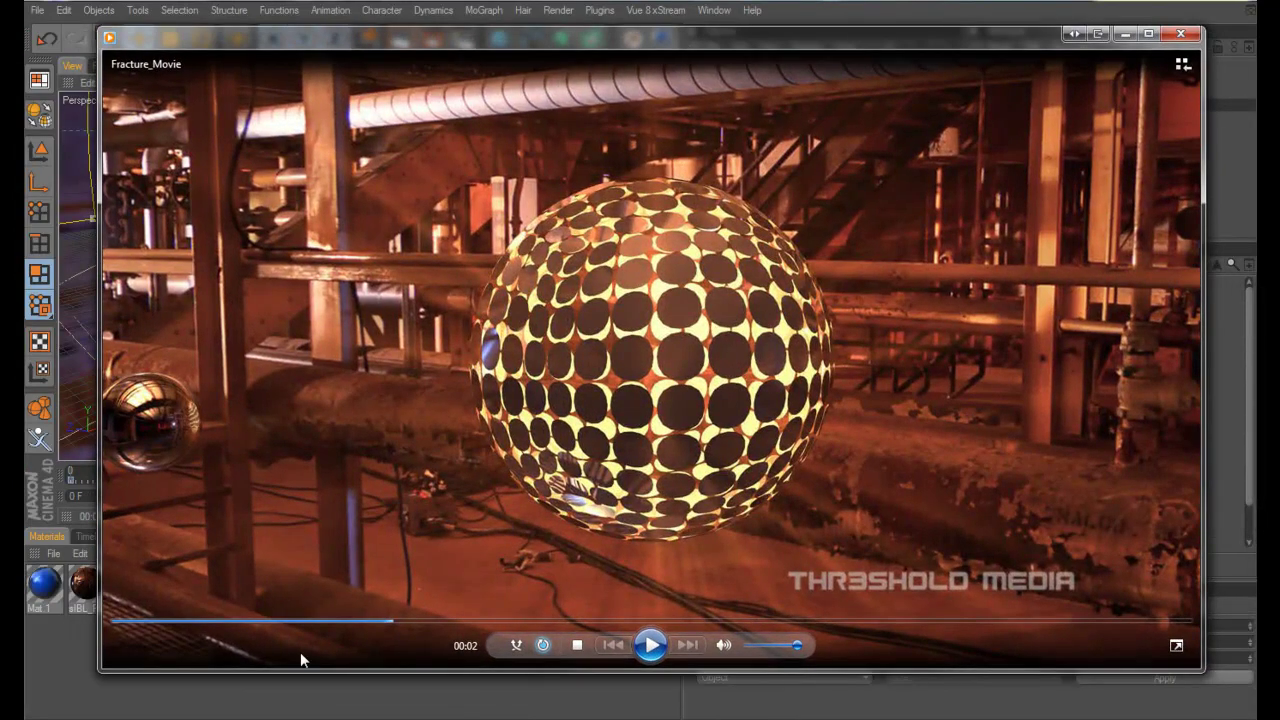
pyautogui.moveTo(387, 627); pyautogui.dragTo(123, 626)
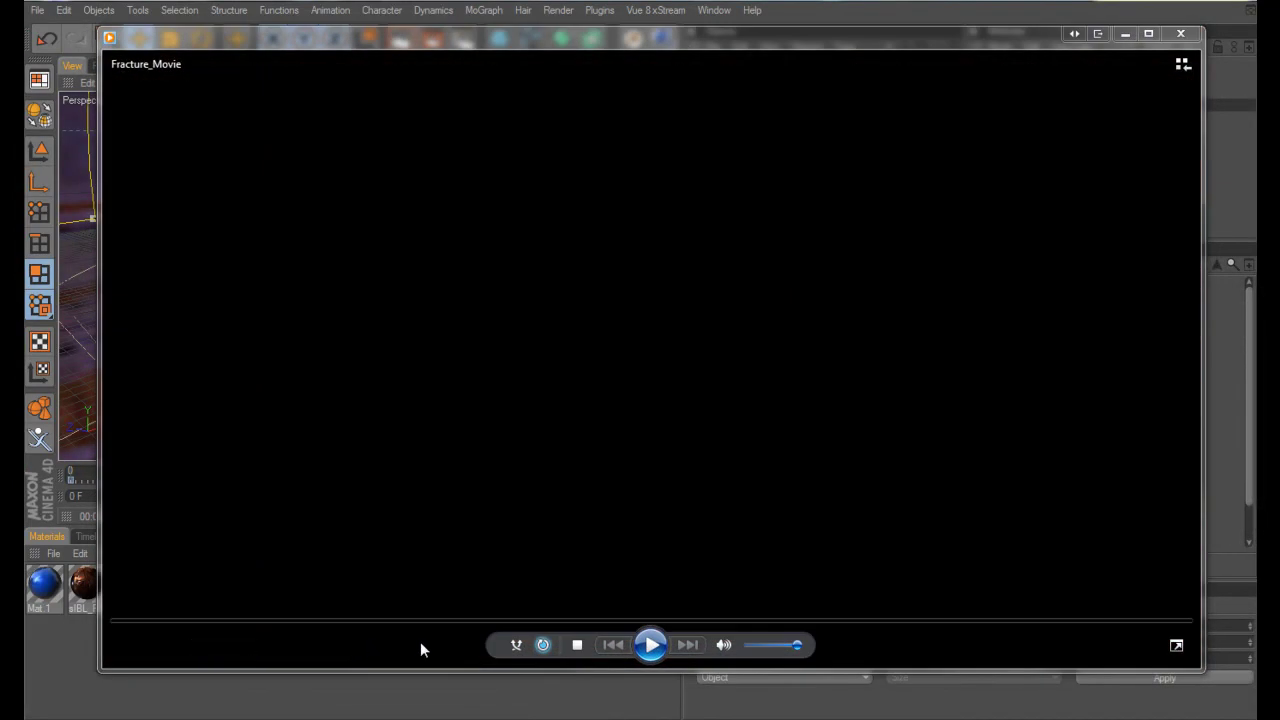
pyautogui.click(647, 647)
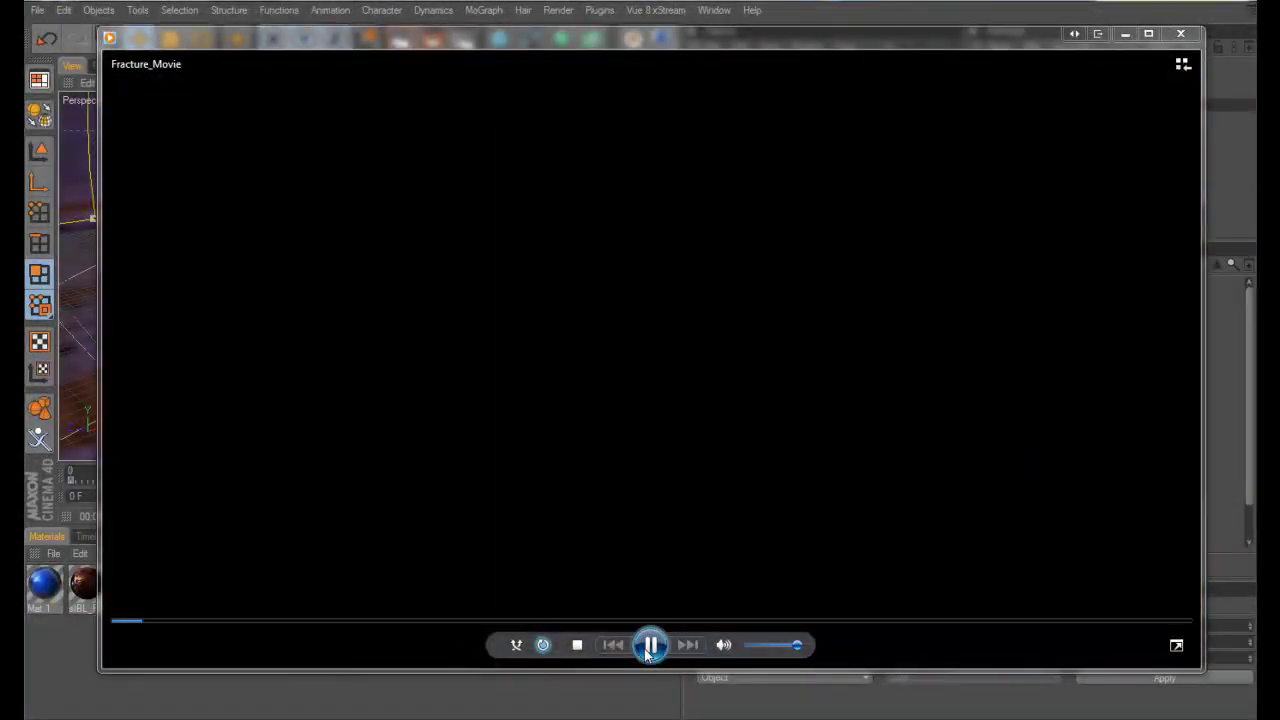
pyautogui.click(649, 645)
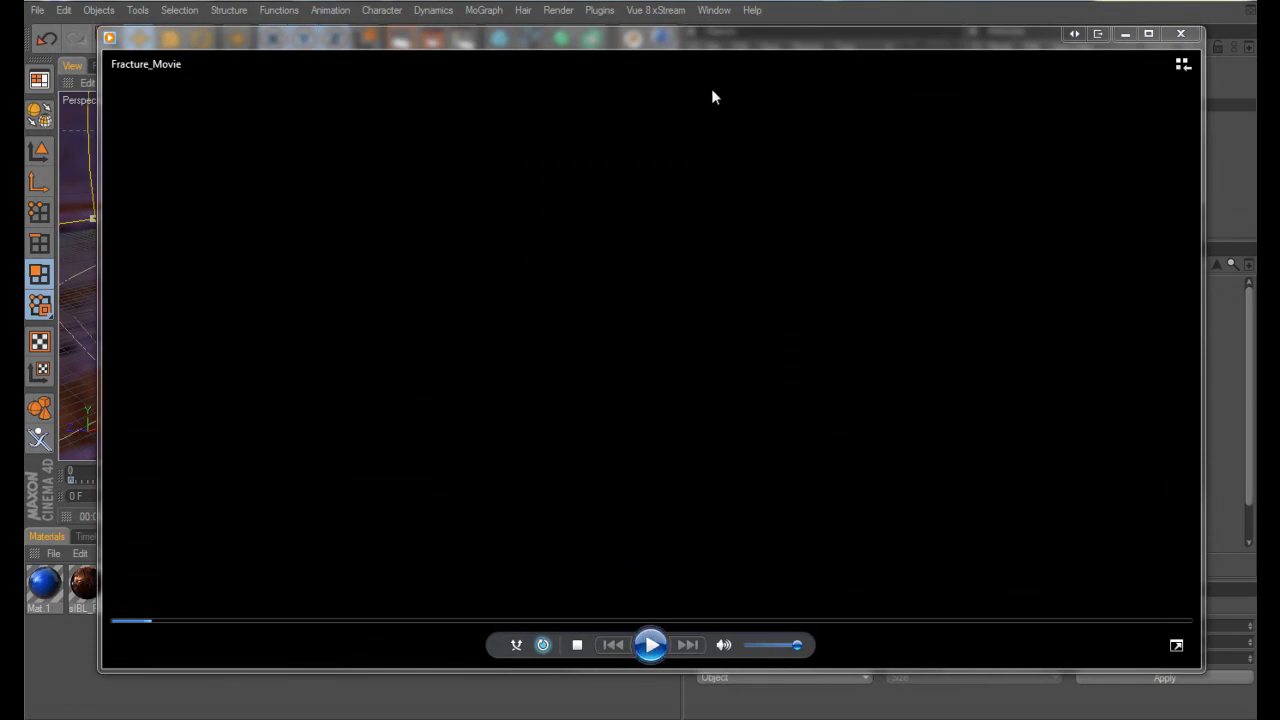
# Step: Move the movie player aside, return to Cinema 4D, and scrub forward to frame 19
pyautogui.moveTo(710, 63); pyautogui.dragTo(1270, 118)
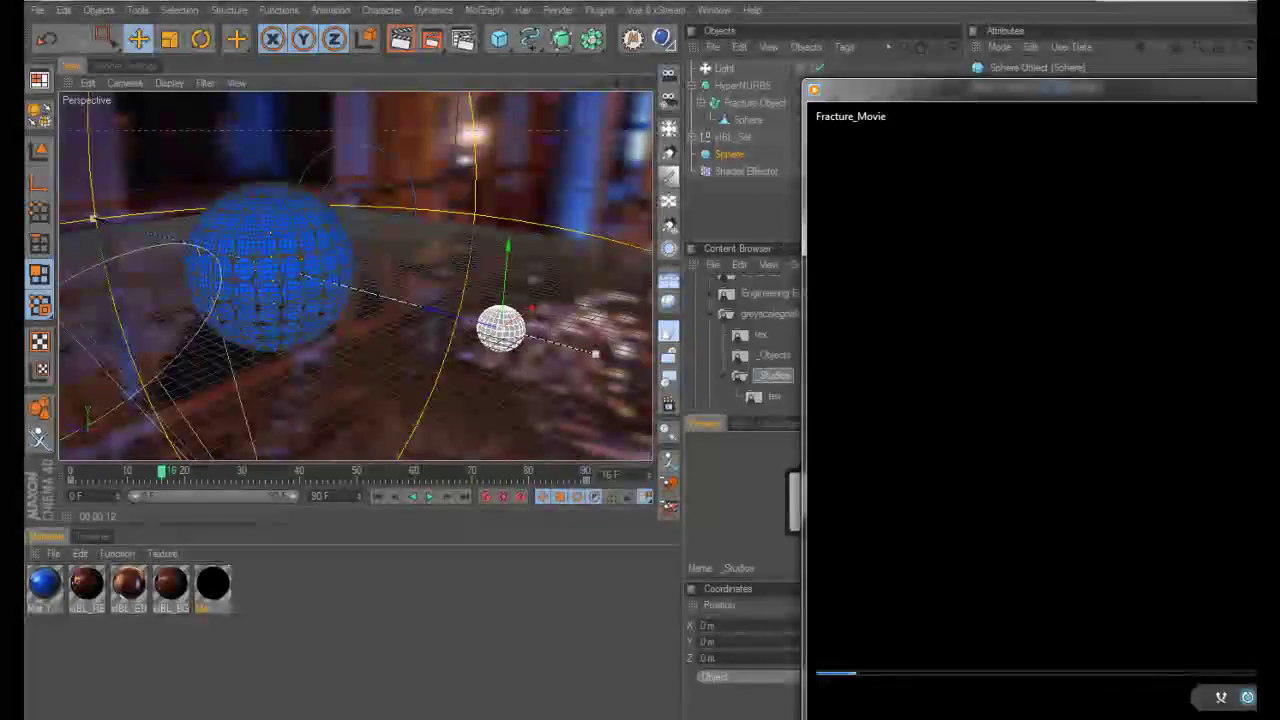
pyautogui.hotkey('alt', 'Tab')
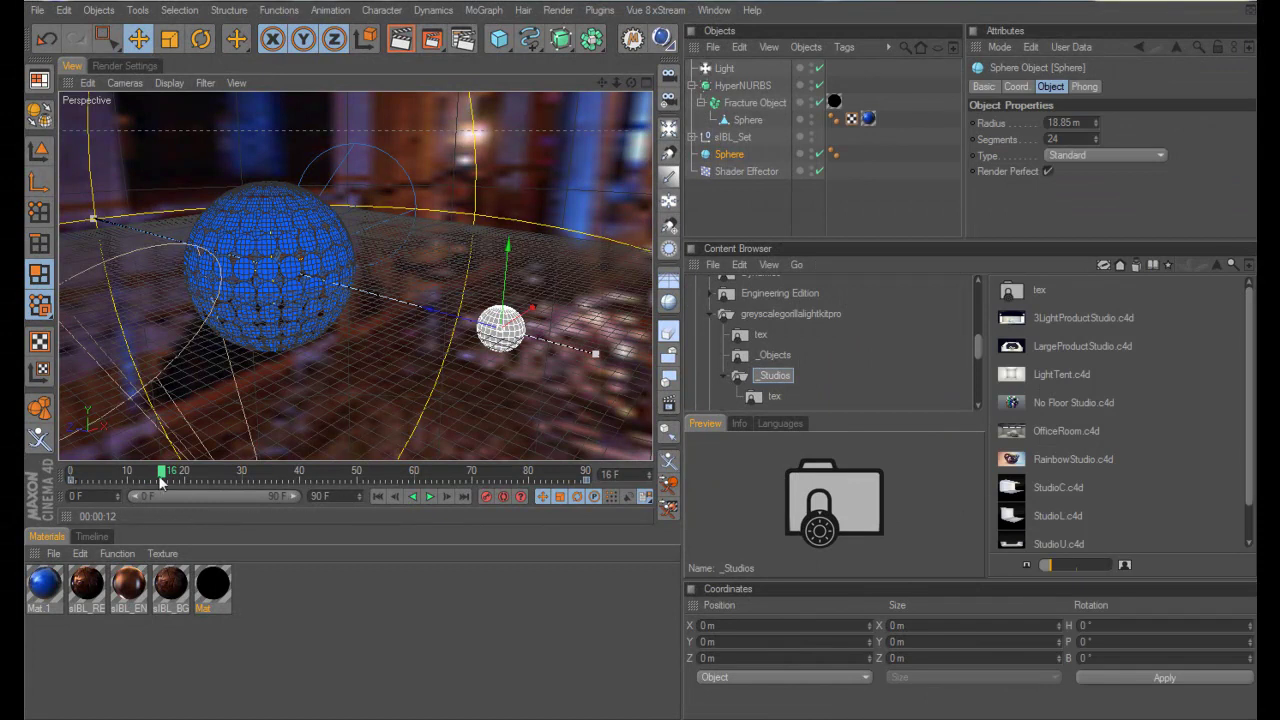
pyautogui.moveTo(160, 481)
pyautogui.mouseDown()
pyautogui.moveTo(394, 502)
pyautogui.moveTo(184, 477)
pyautogui.mouseUp()
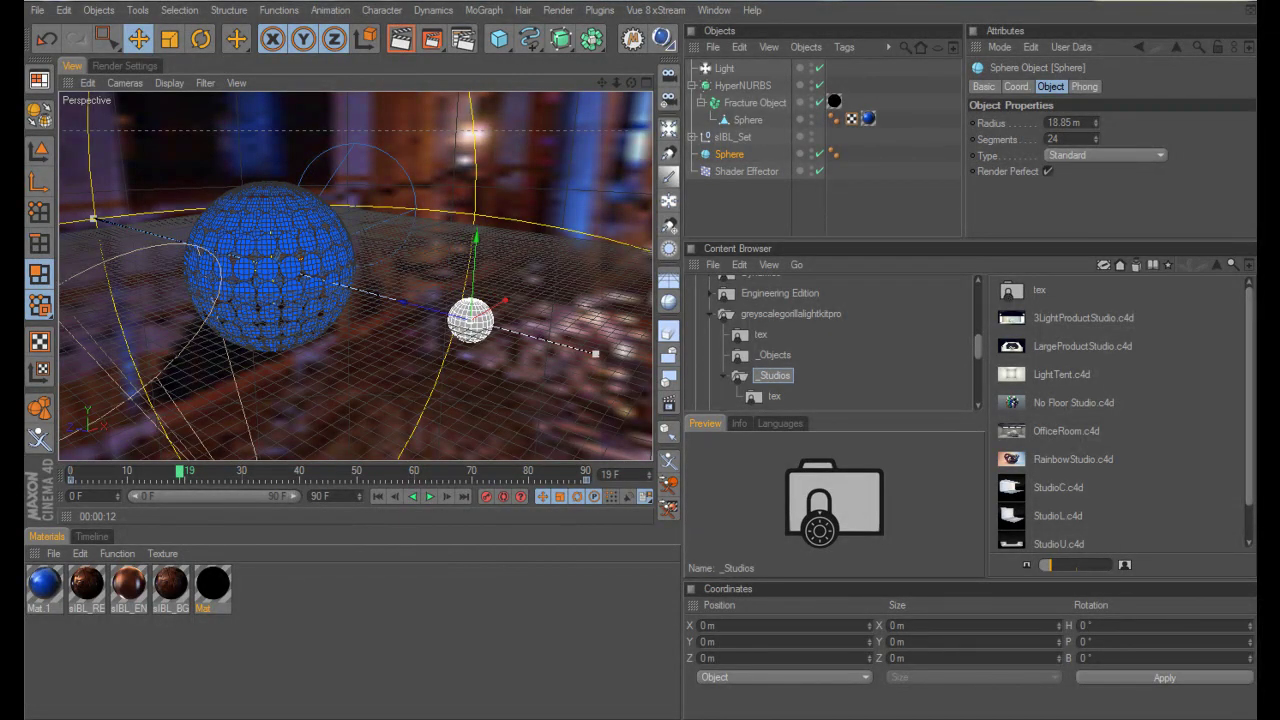